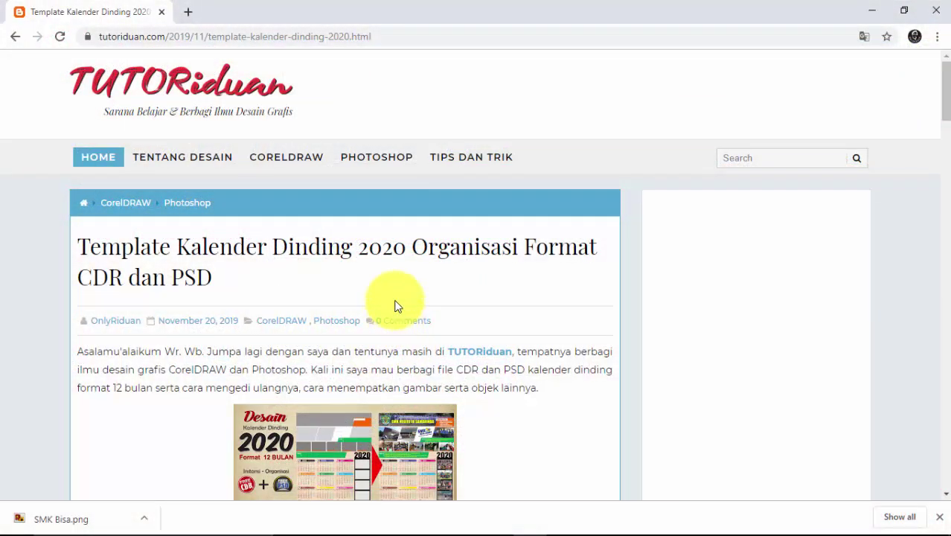
- Scroll to the download section and highlight the archive password beside the CDR and PSD links
scroll(405, 287, "down", 2)
scroll(404, 287, "down", 4)
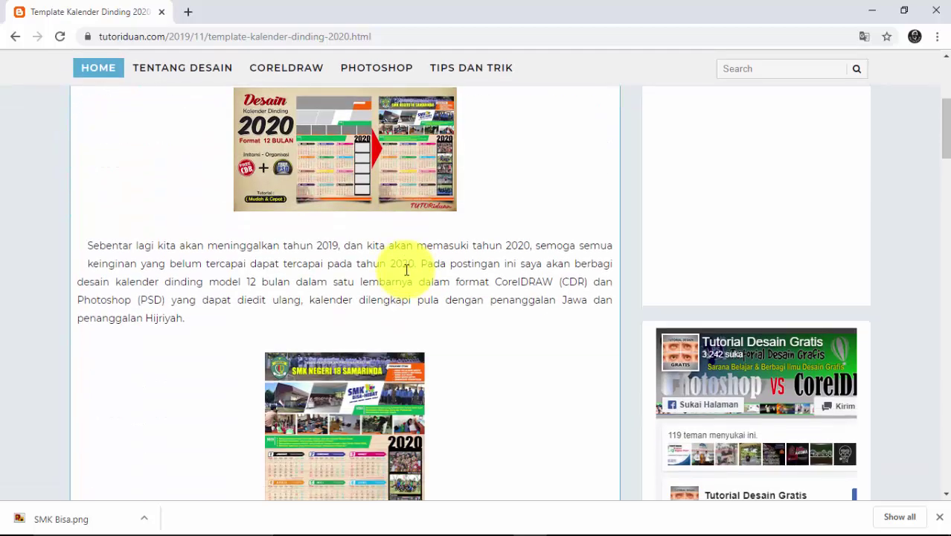
scroll(404, 267, "down", 4)
scroll(405, 270, "down", 2)
scroll(406, 265, "down", 1)
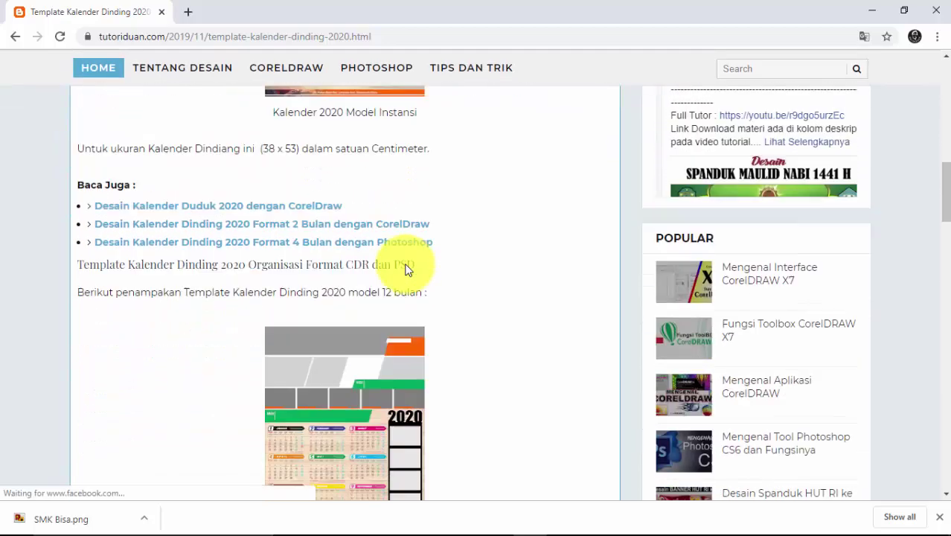
scroll(407, 268, "down", 3)
scroll(432, 267, "down", 2)
scroll(483, 245, "up", 4)
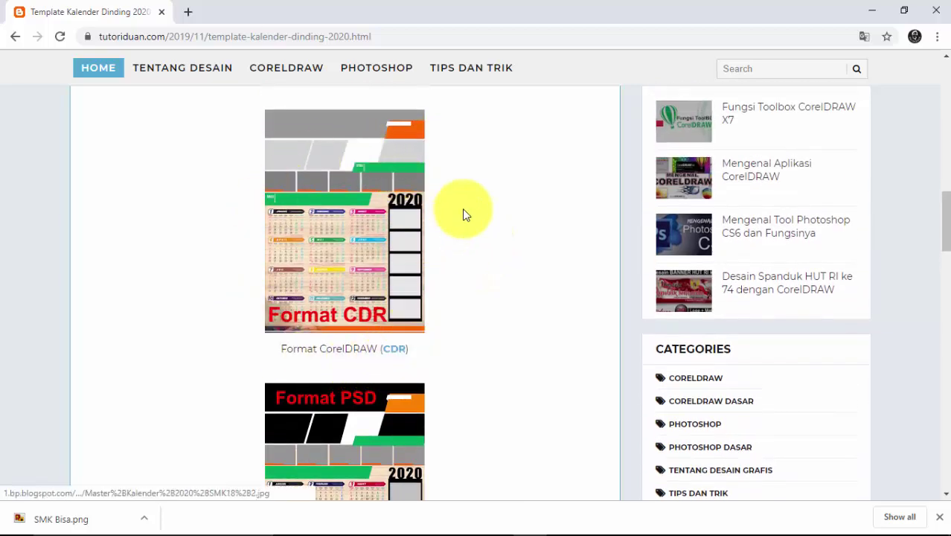
scroll(463, 212, "down", 5)
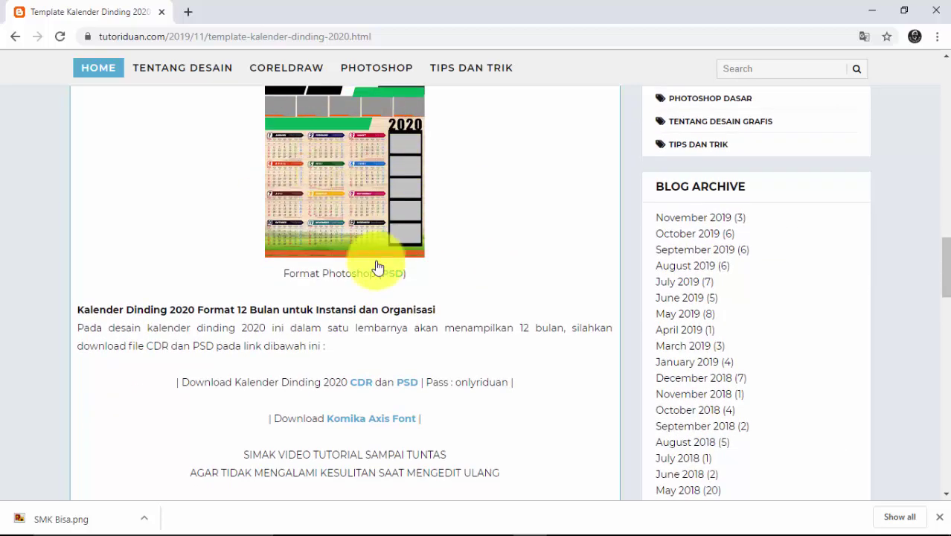
scroll(447, 238, "down", 1)
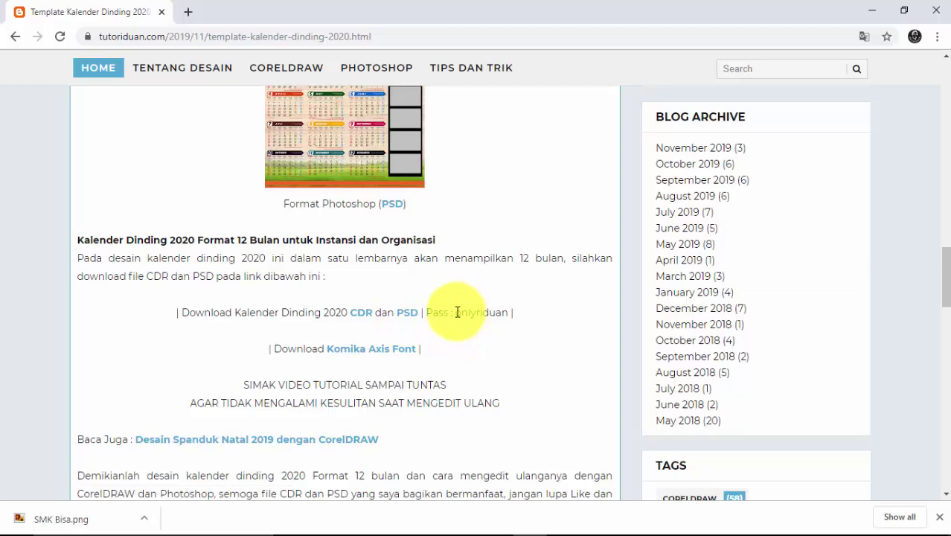
left_click_drag(455, 312, 508, 313)
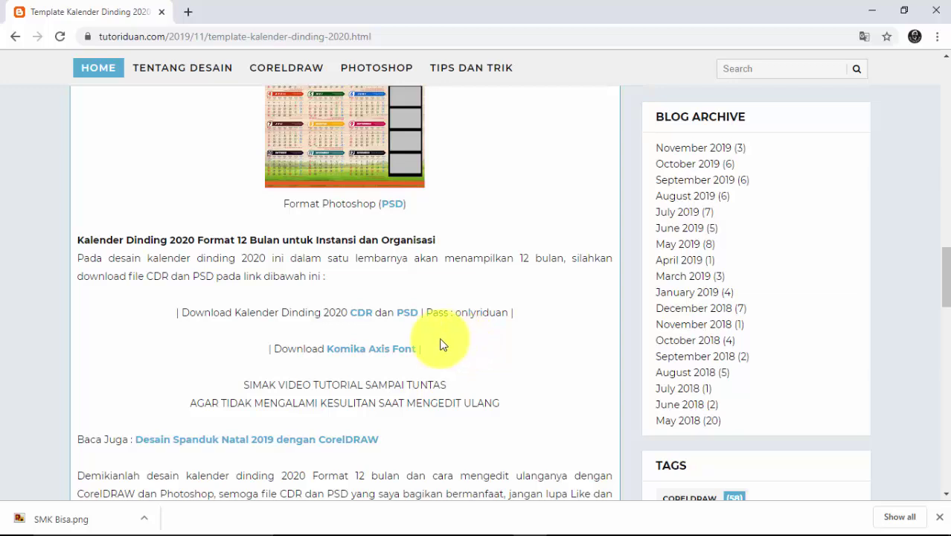
- Open the Komika Axis font page on dafont.com and request its download
left_click(364, 349)
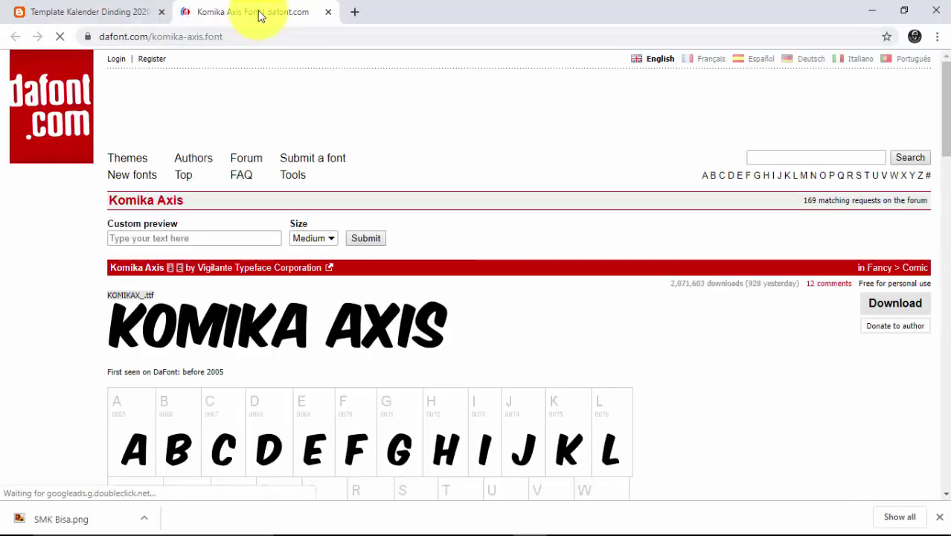
left_click(882, 305)
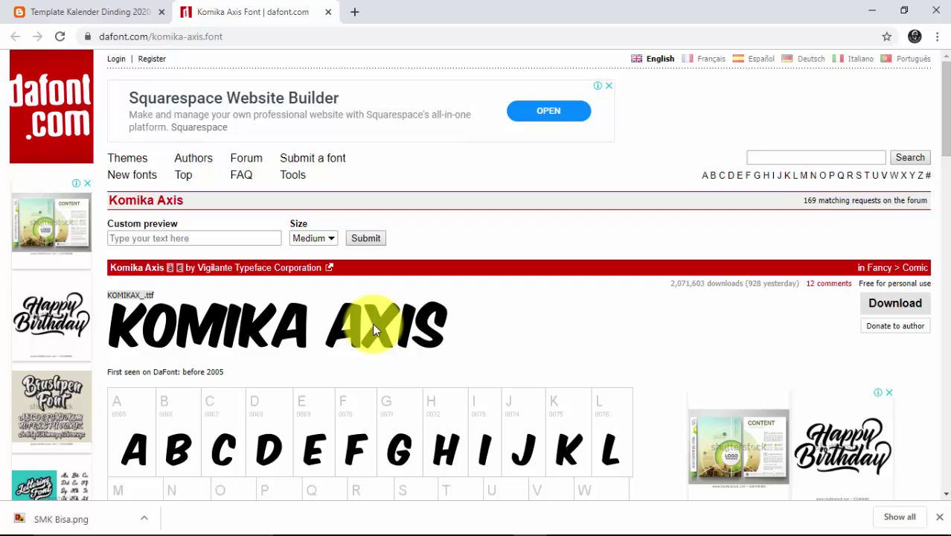
- Open the CDR template zip on Google Drive from the article, then minimise Chrome
left_click(115, 12)
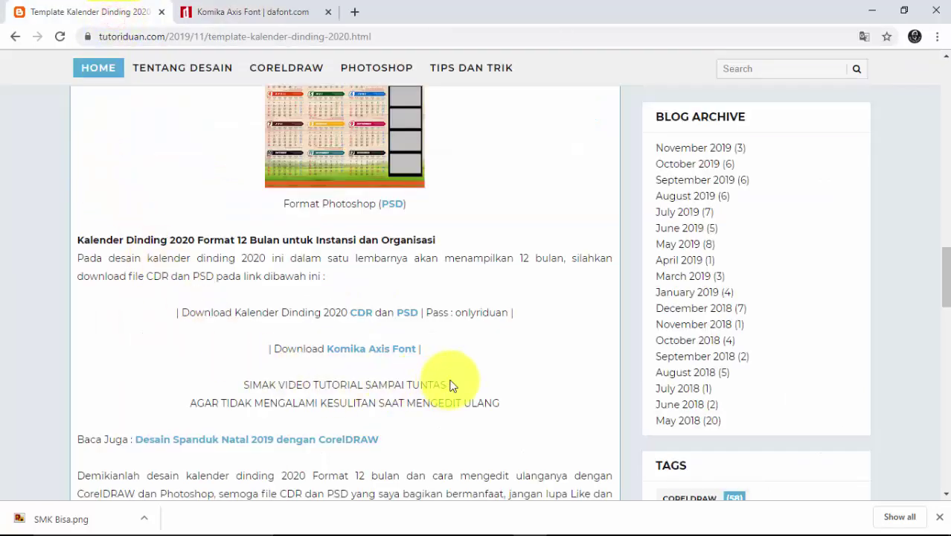
left_click(363, 314)
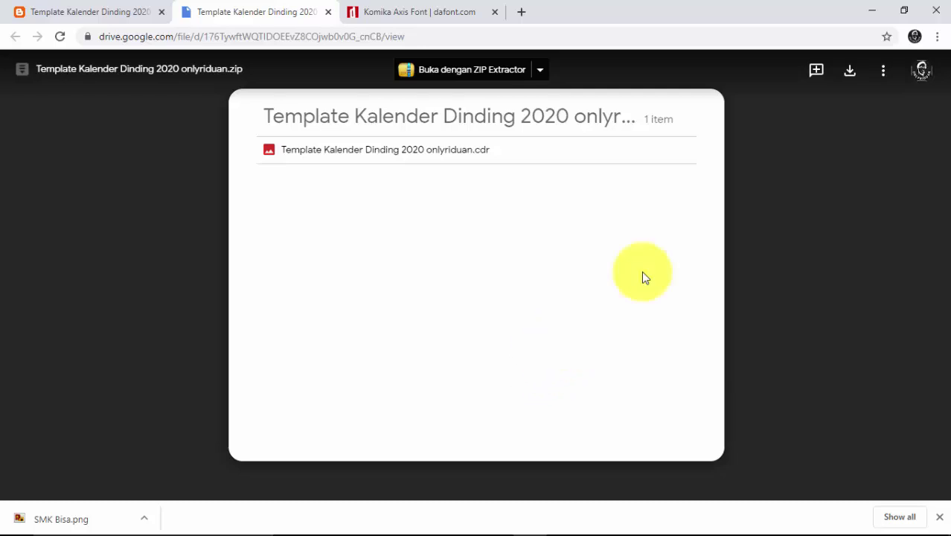
left_click(872, 10)
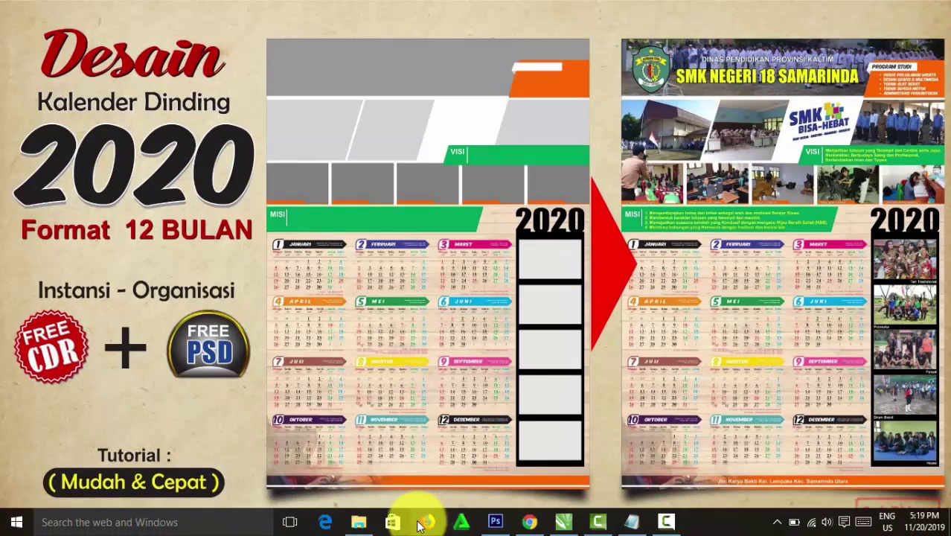
- Extract the CDR calendar RAR into the Template Kalender Dinding 2020 Organisasi folder using the archive password
left_click(362, 521)
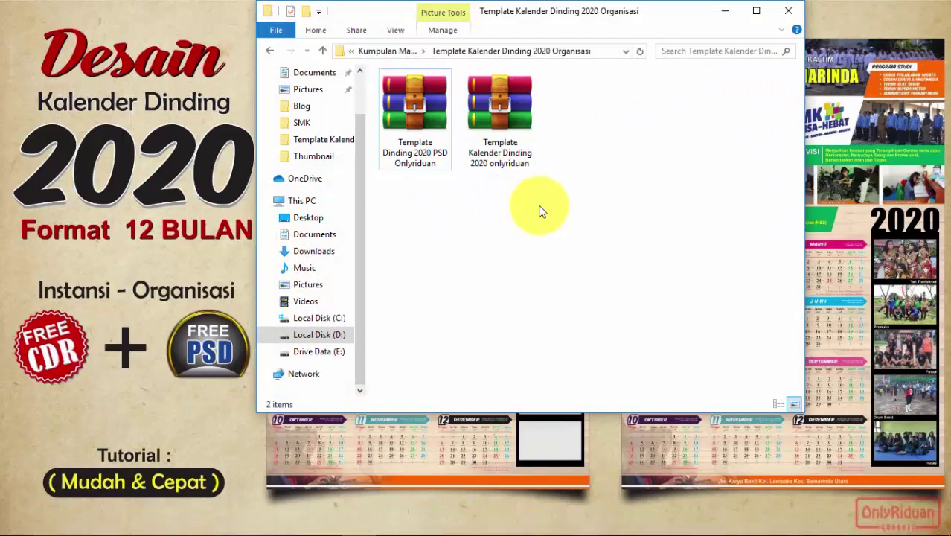
left_click(514, 107)
left_click(426, 110)
key("Right")
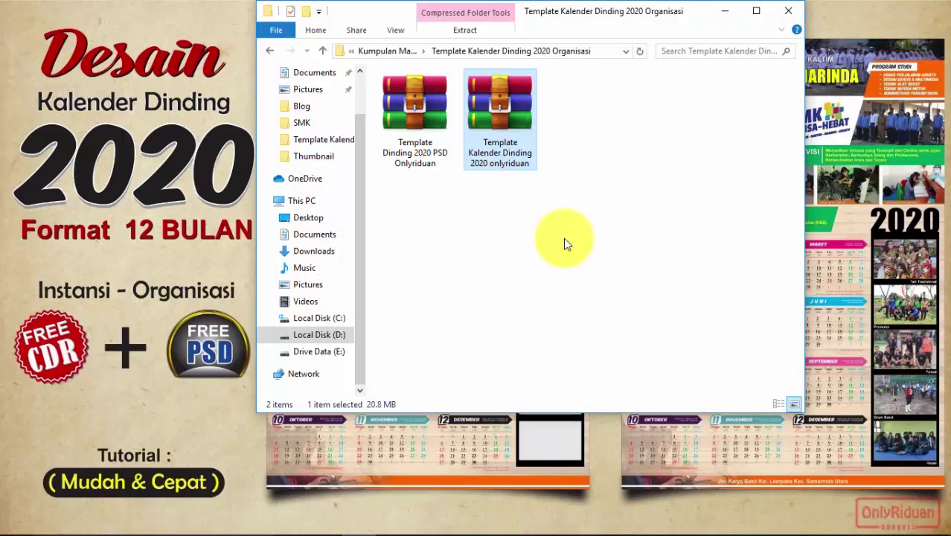
right_click(504, 106)
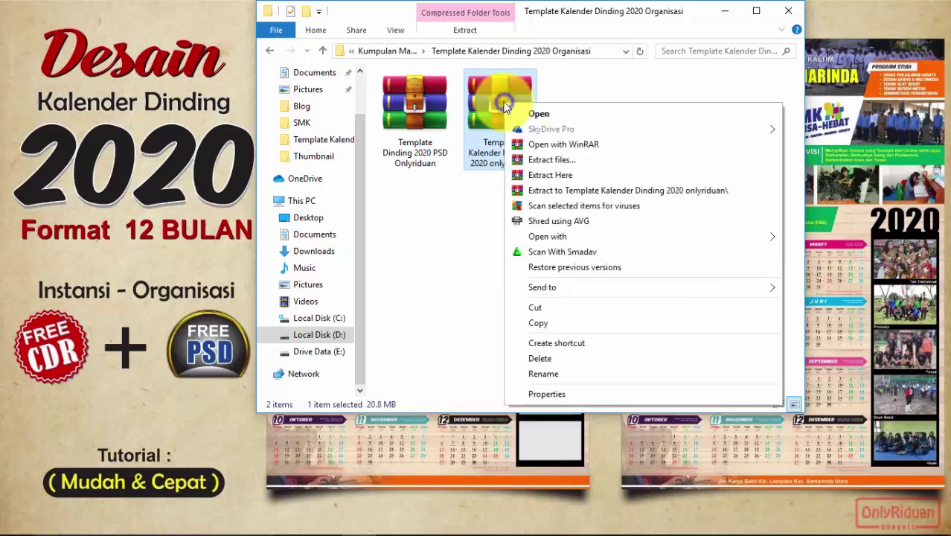
left_click(550, 175)
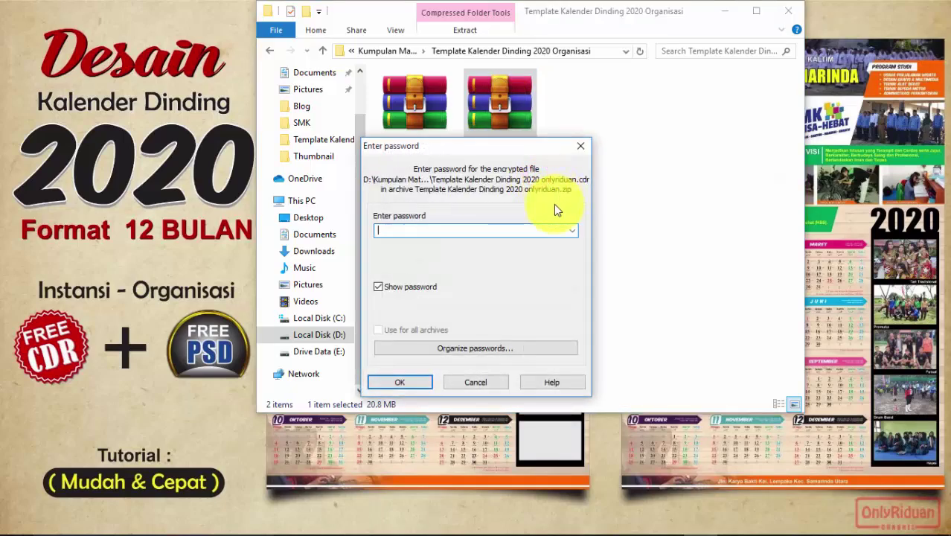
left_click_drag(481, 148, 655, 130)
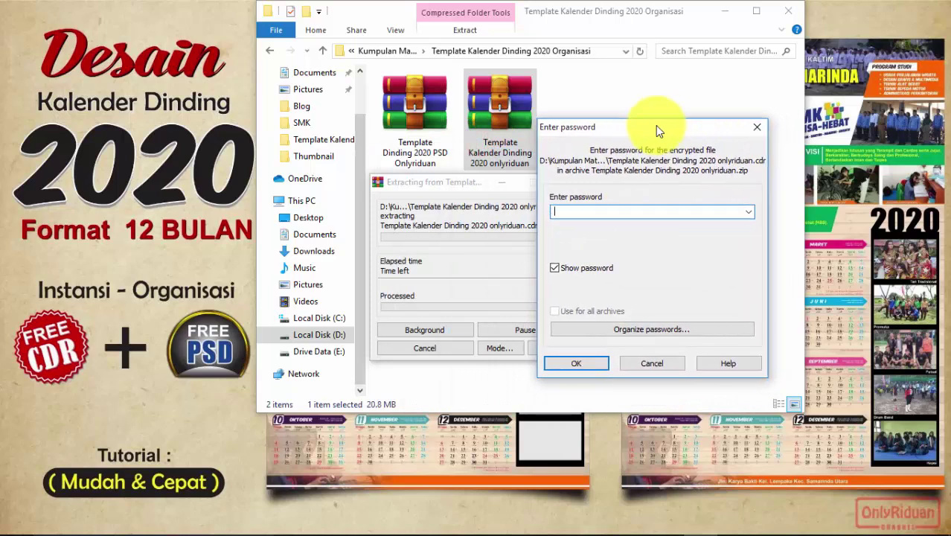
type("on")
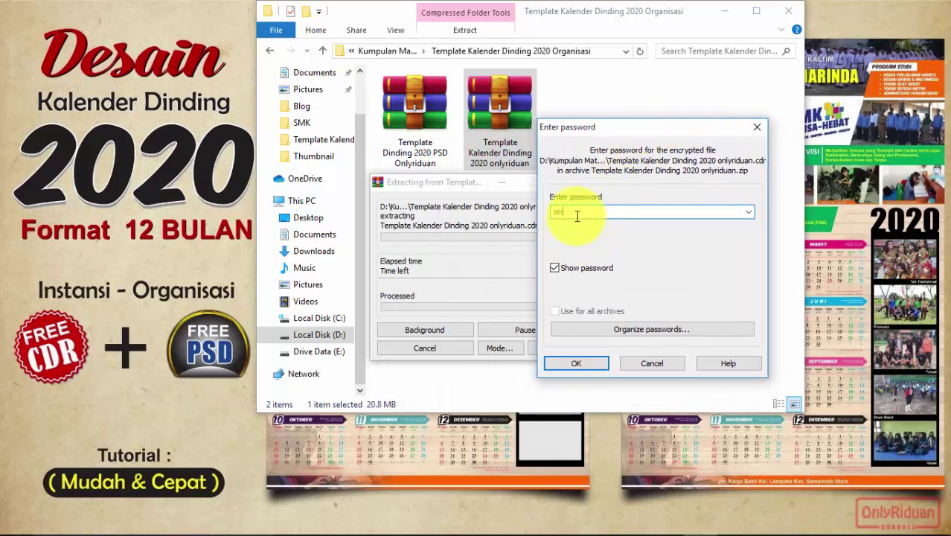
type("lyr")
type("iduan")
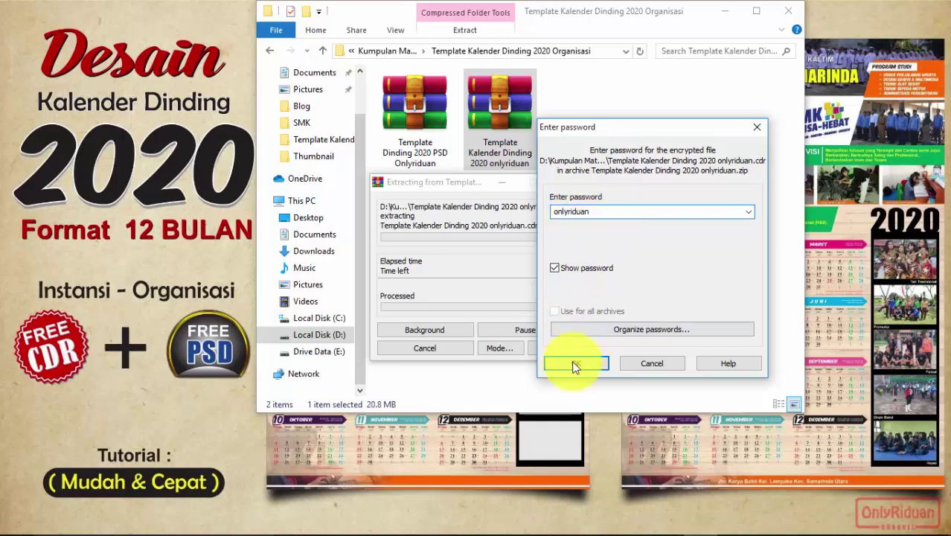
left_click(573, 364)
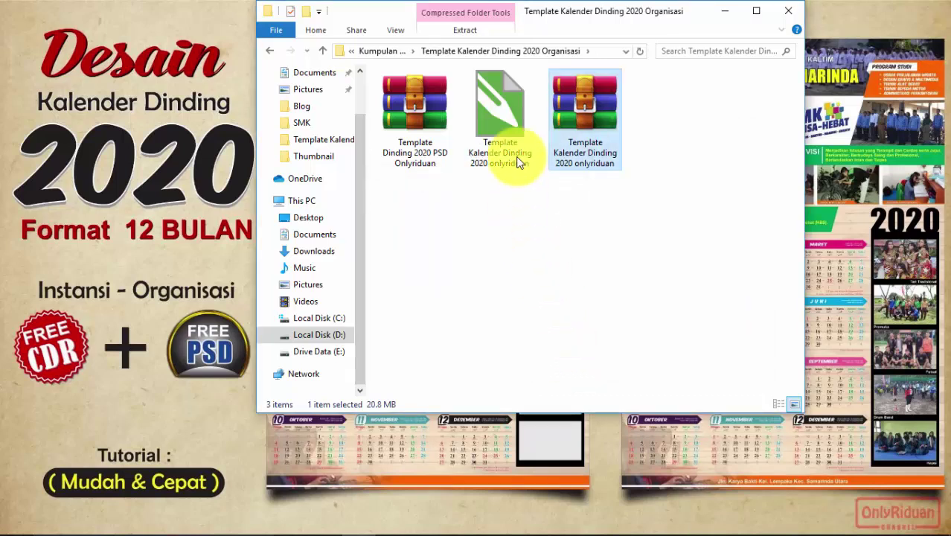
- Extract the PSD RAR with the same password, then select the extracted PSD and CDR files
right_click(418, 123)
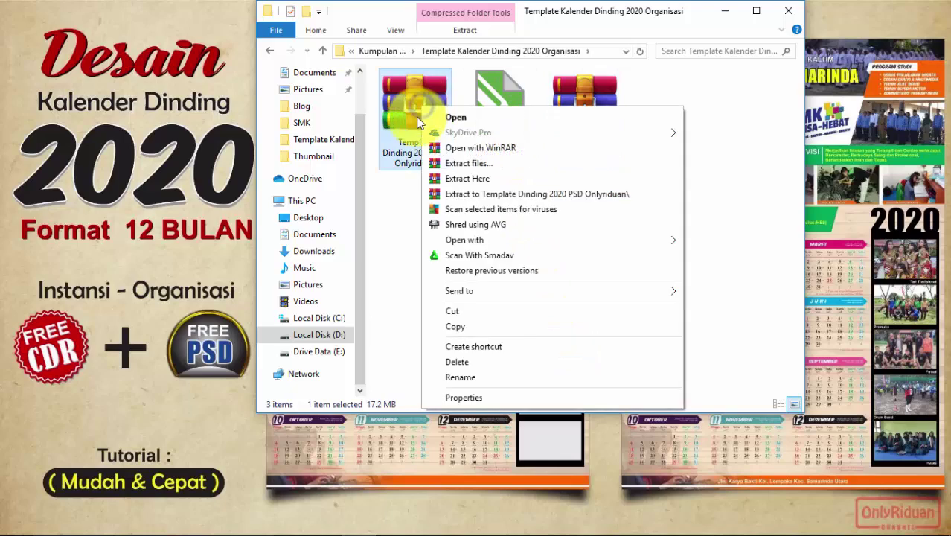
left_click(455, 178)
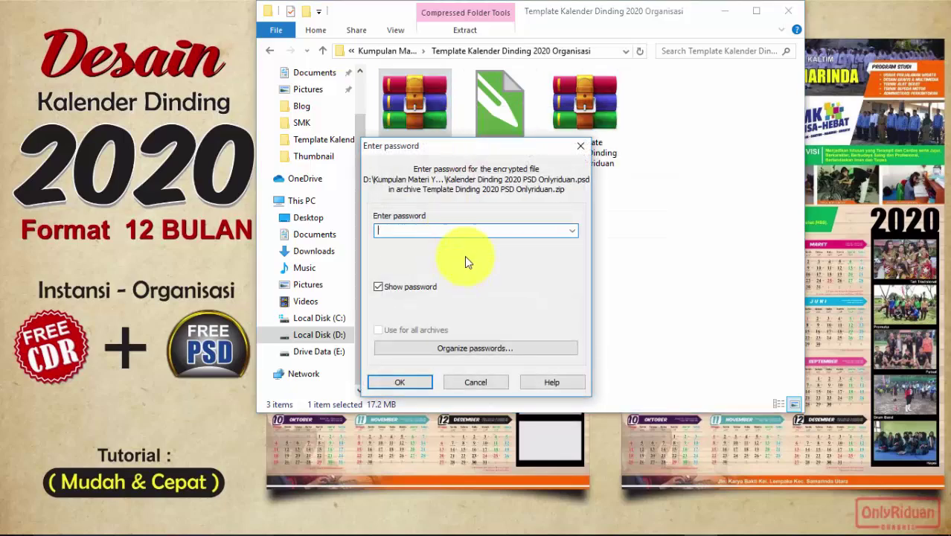
type("only")
type("ridu")
type("an")
left_click(408, 381)
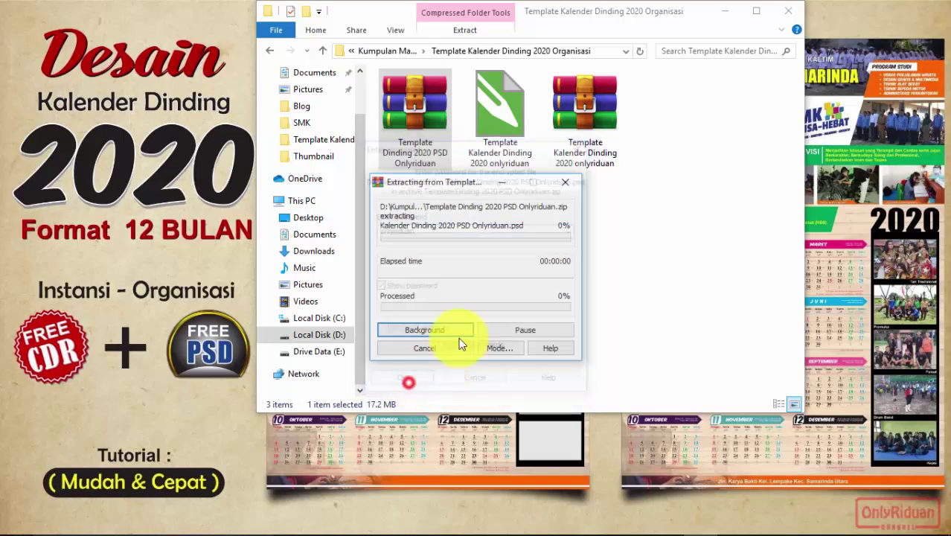
left_click(416, 117)
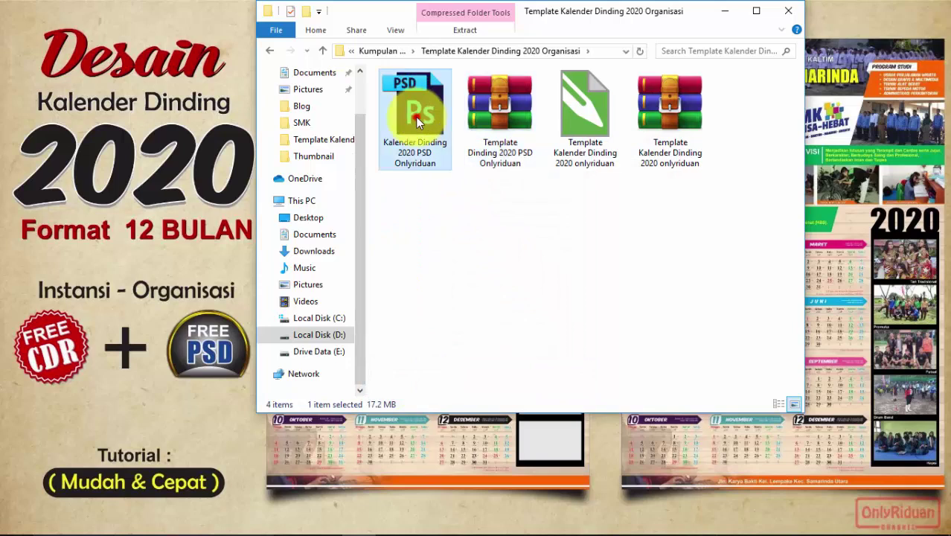
left_click(576, 116)
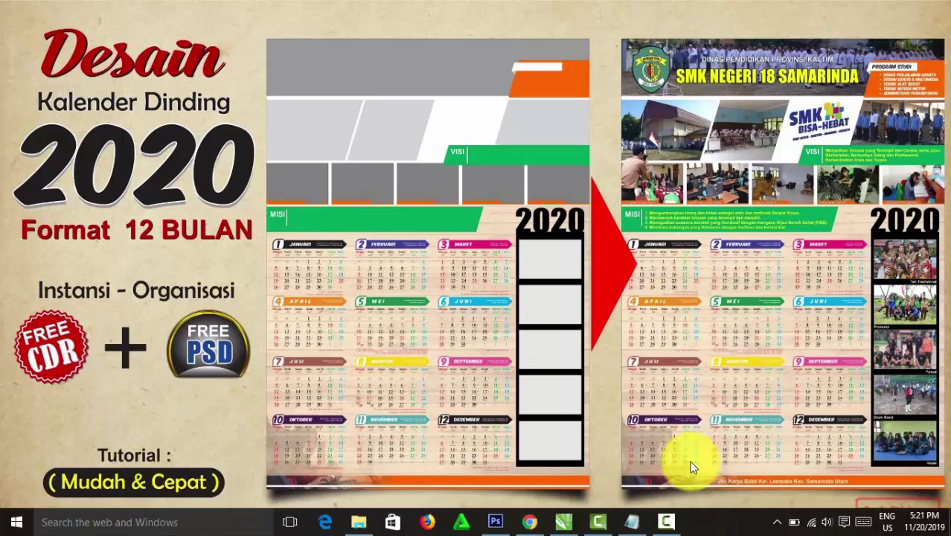
- In the CorelDRAW calendar file, review the finished Page 1 design, then return to blank Page 2
left_click(564, 521)
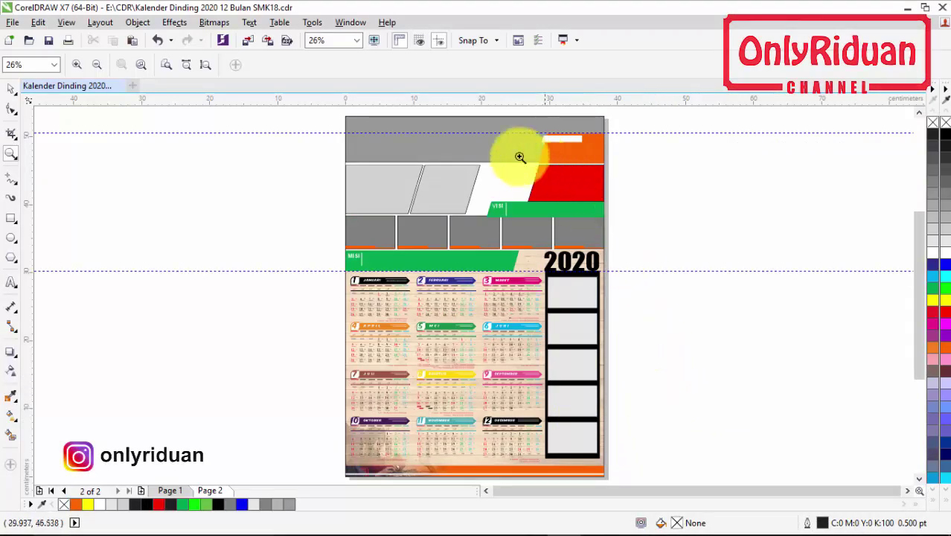
left_click(12, 88)
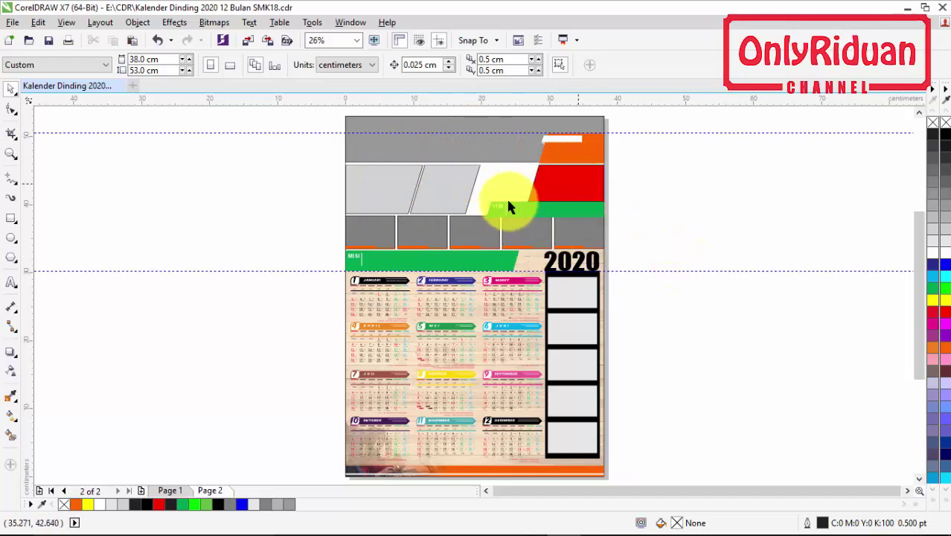
left_click(181, 493)
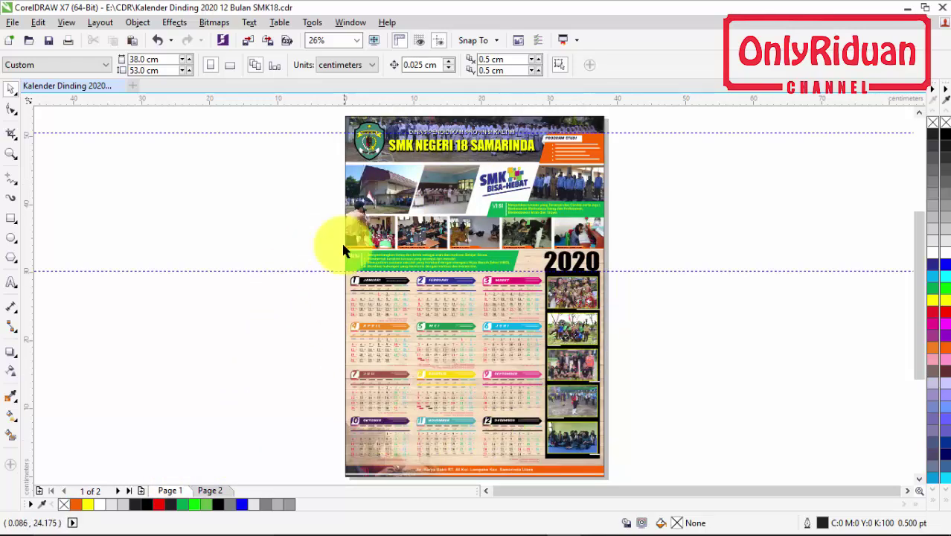
left_click(215, 489)
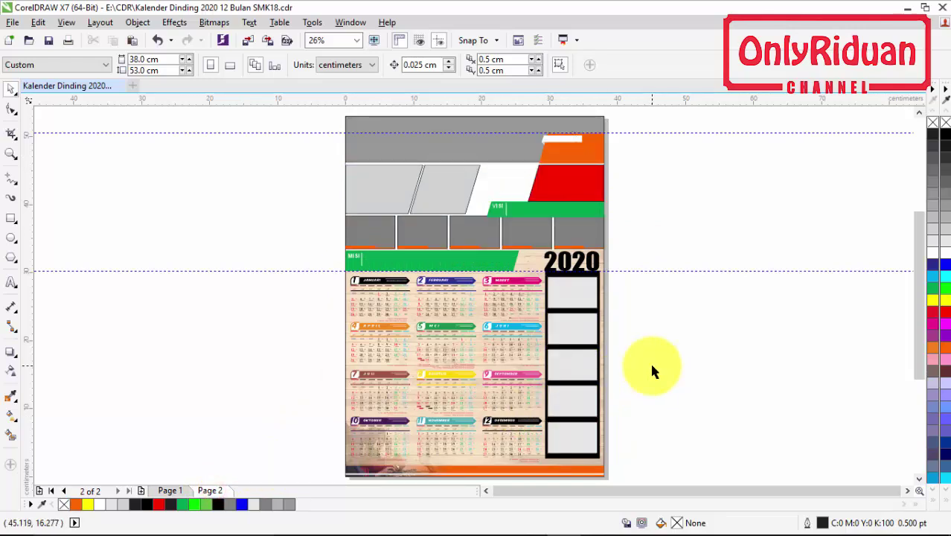
left_click(919, 110)
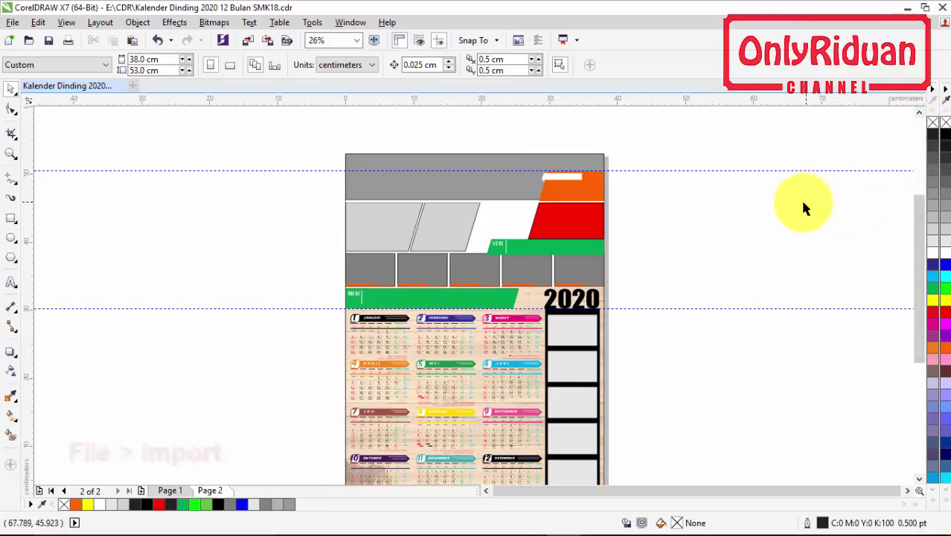
- Import Photo 10, size it, and park it to the right of the page
left_click(12, 23)
left_click(39, 236)
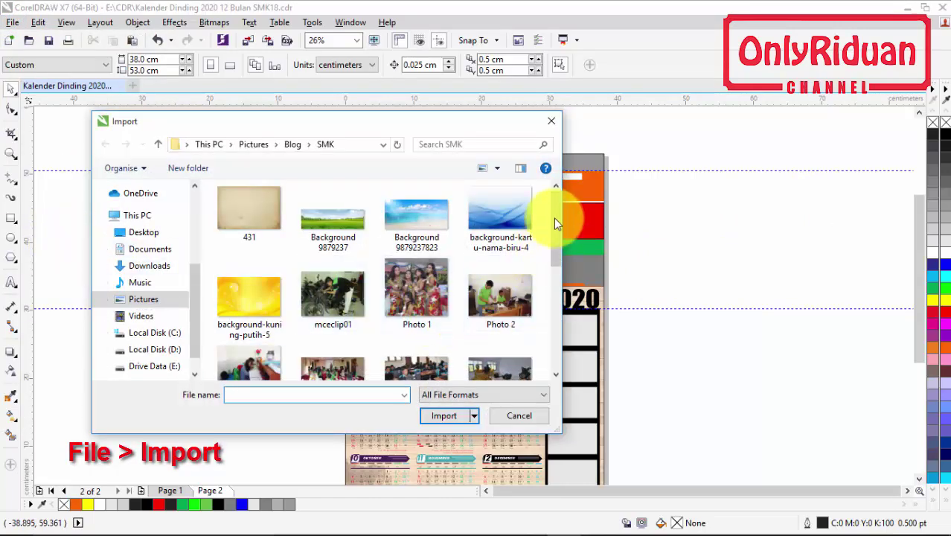
left_click_drag(555, 218, 566, 262)
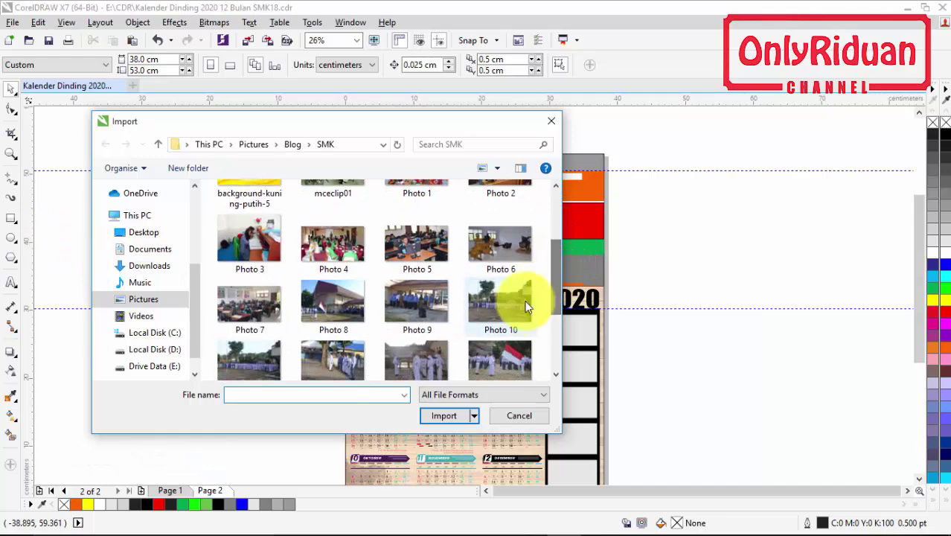
left_click(501, 302)
left_click(444, 414)
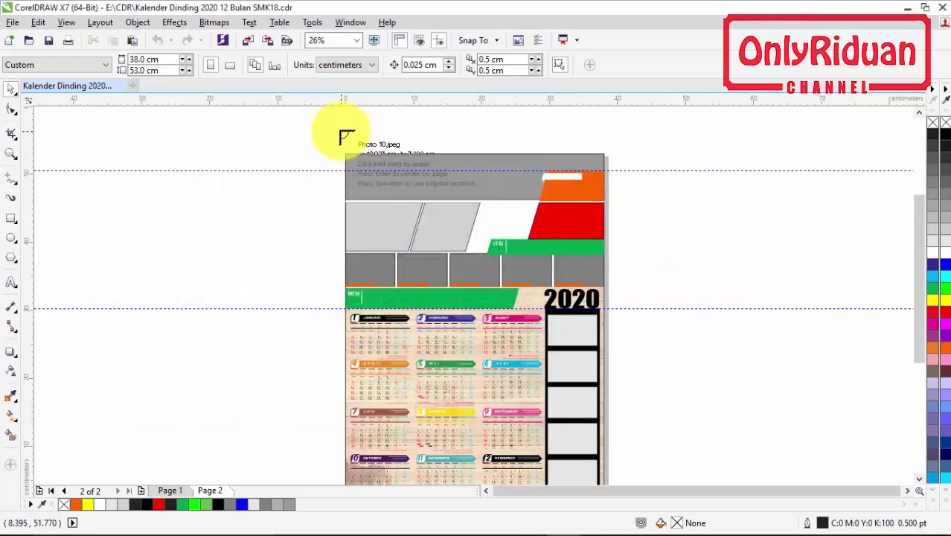
mouse_move(340, 131)
left_mouse_down()
mouse_move(683, 307)
mouse_move(674, 303)
left_mouse_up()
mouse_move(463, 223)
left_mouse_down()
mouse_move(748, 215)
mouse_move(729, 195)
left_mouse_up()
scroll(922, 115, "up", 2)
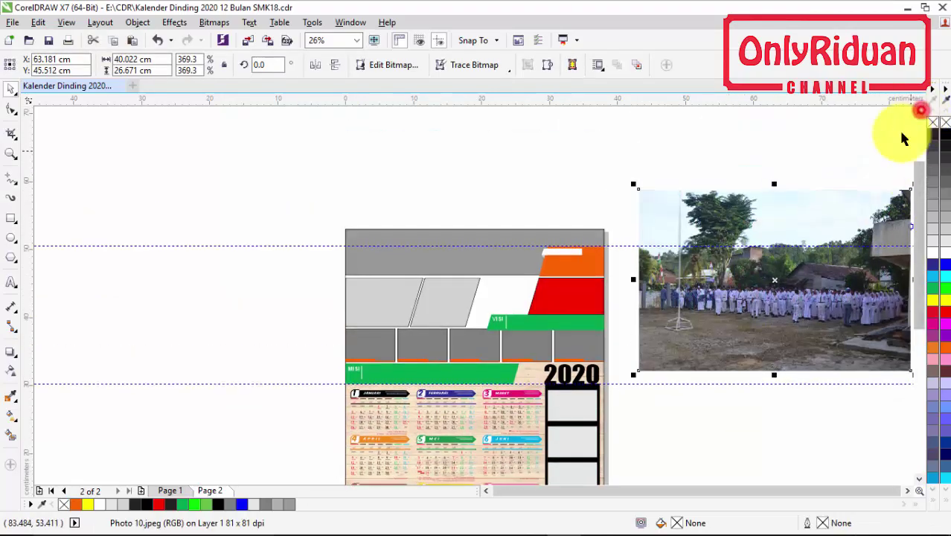
- PowerClip Photo 10 inside the top grey header rectangle
right_click(759, 217)
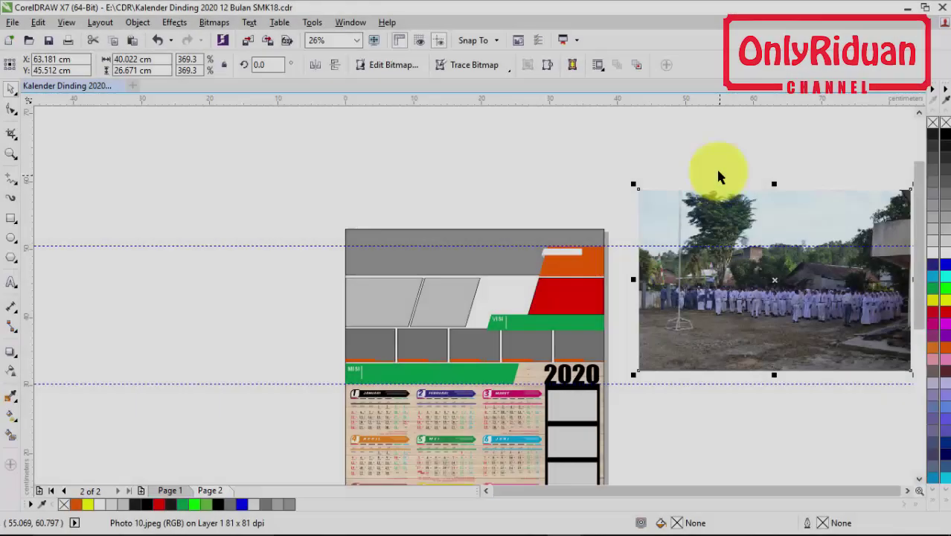
left_click(697, 175)
left_click(746, 226)
right_click(746, 222)
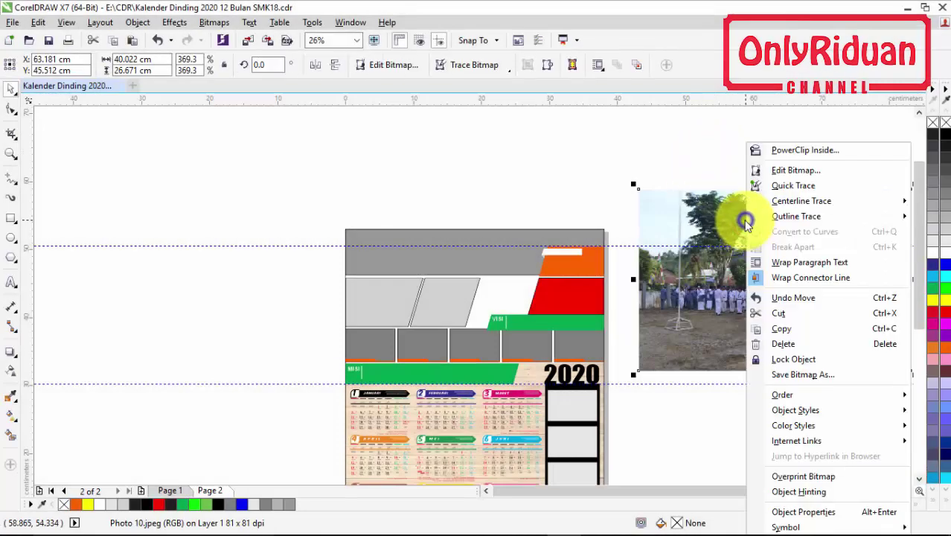
left_click(787, 153)
left_click(448, 235)
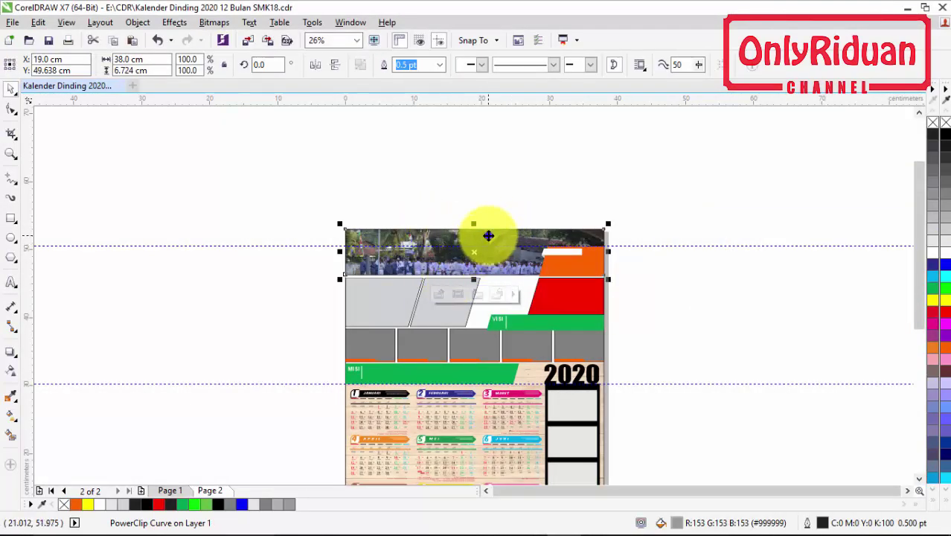
- Edit the header PowerClip to shift Photo 10 up, then finish editing
right_click(490, 238)
left_click(524, 170)
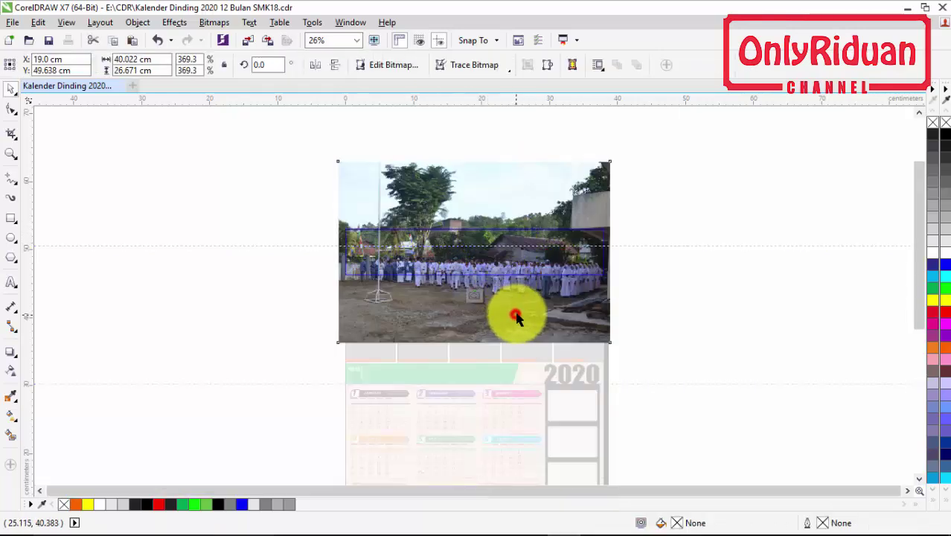
left_click_drag(514, 313, 514, 293)
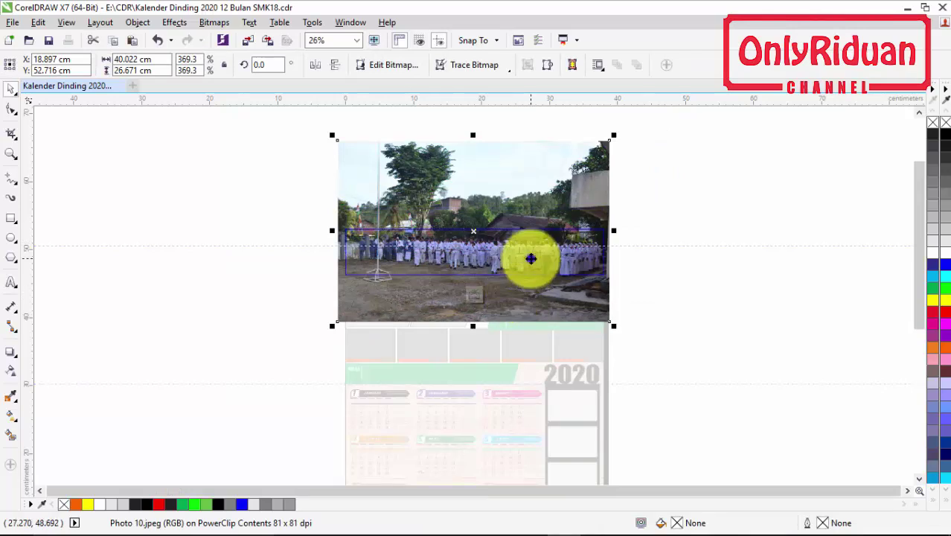
right_click(530, 256)
left_click(551, 215)
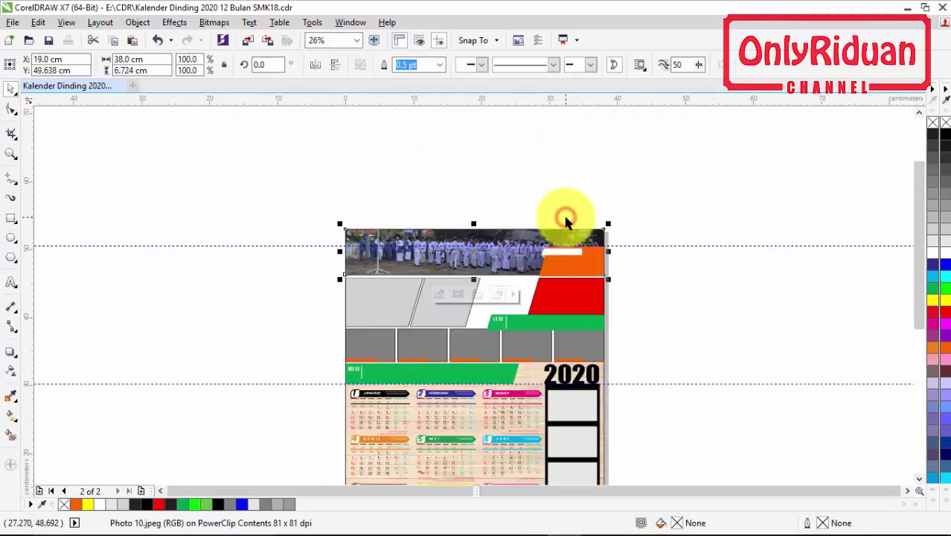
left_click(647, 220)
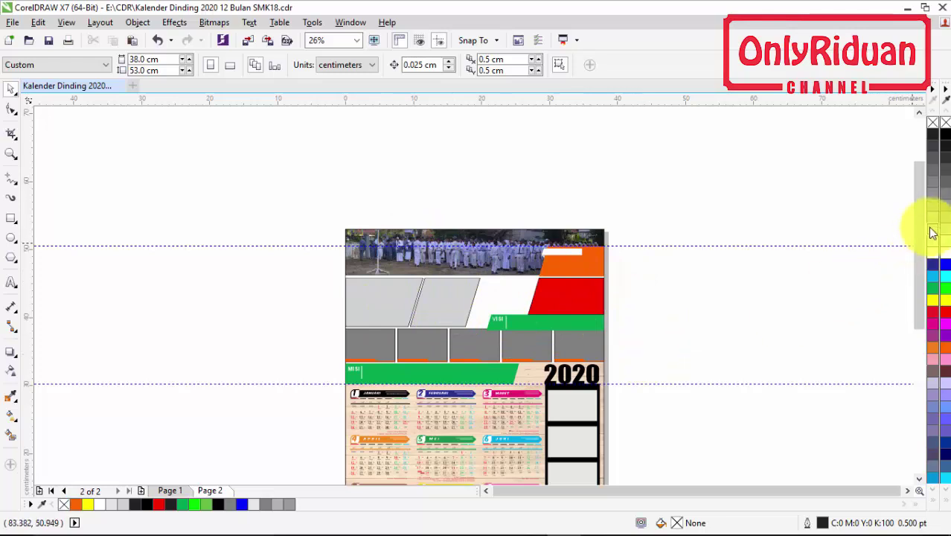
- Start a File > Import and select Photo 8, Photo 9 and Photo 15 in the SMK folder
left_click_drag(921, 223, 919, 240)
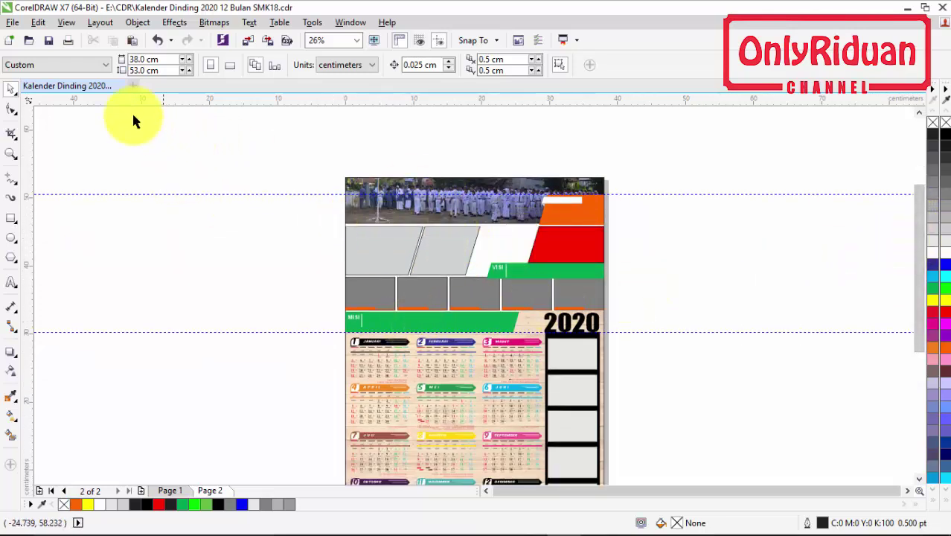
left_click(12, 22)
left_click(51, 236)
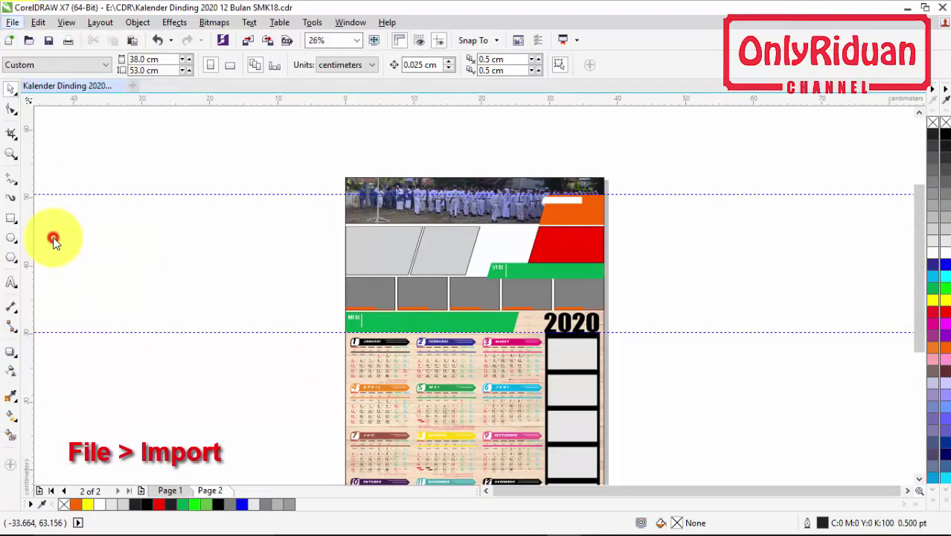
left_click_drag(553, 218, 569, 281)
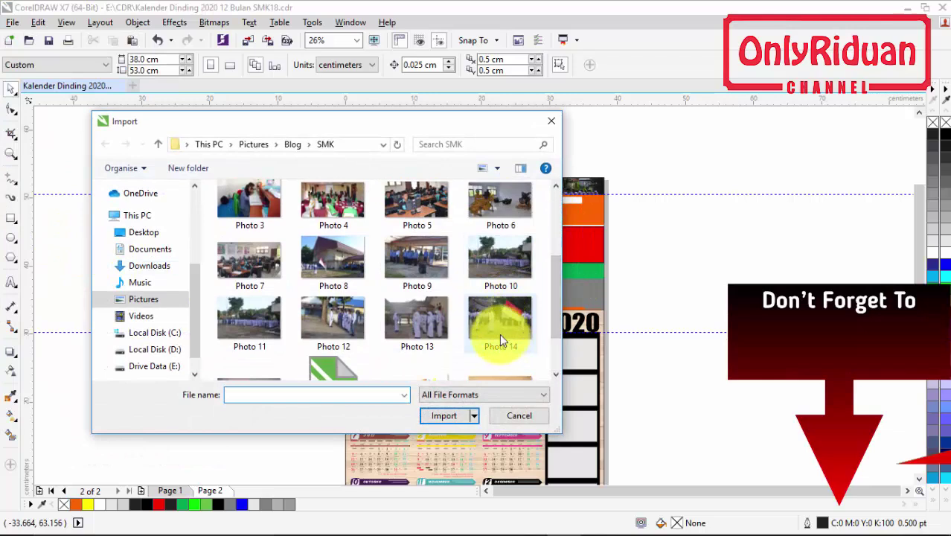
left_click(331, 257)
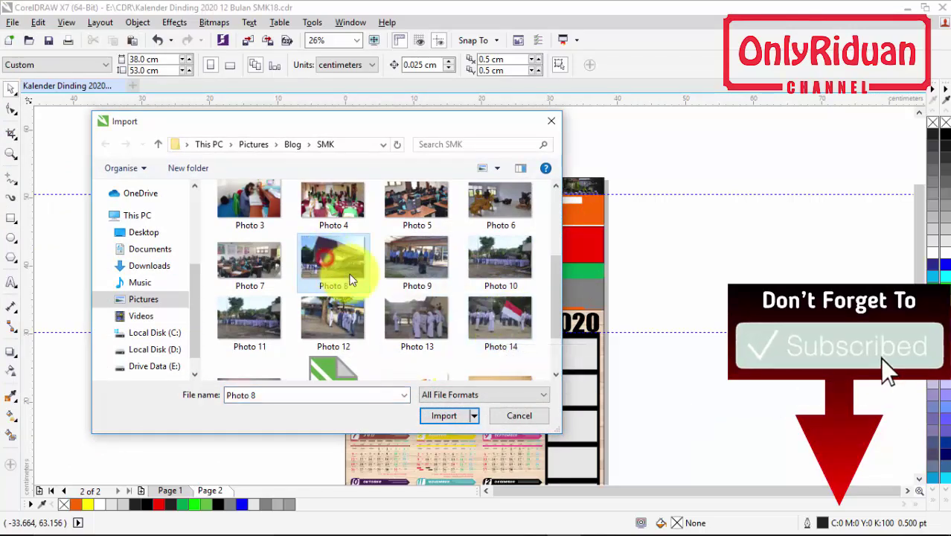
left_click(417, 262, "ctrl")
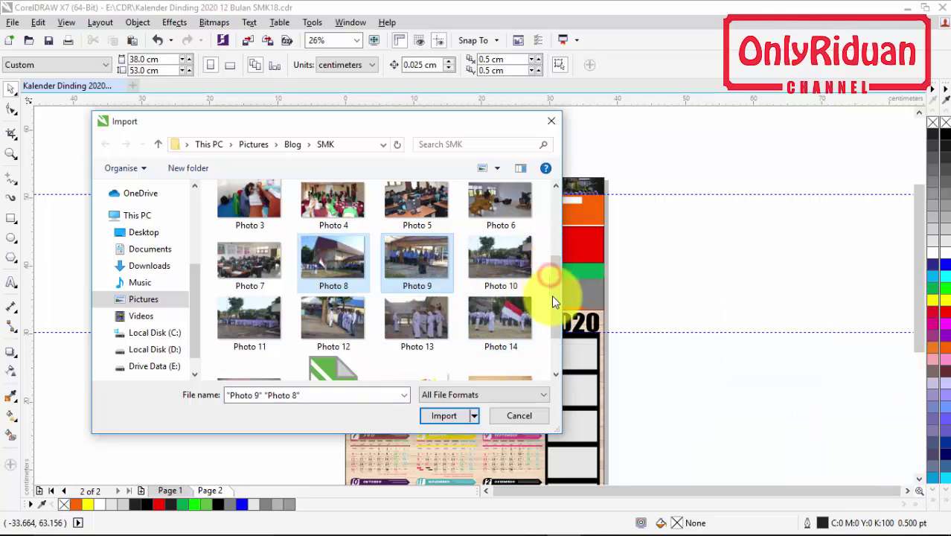
left_click_drag(556, 300, 554, 332)
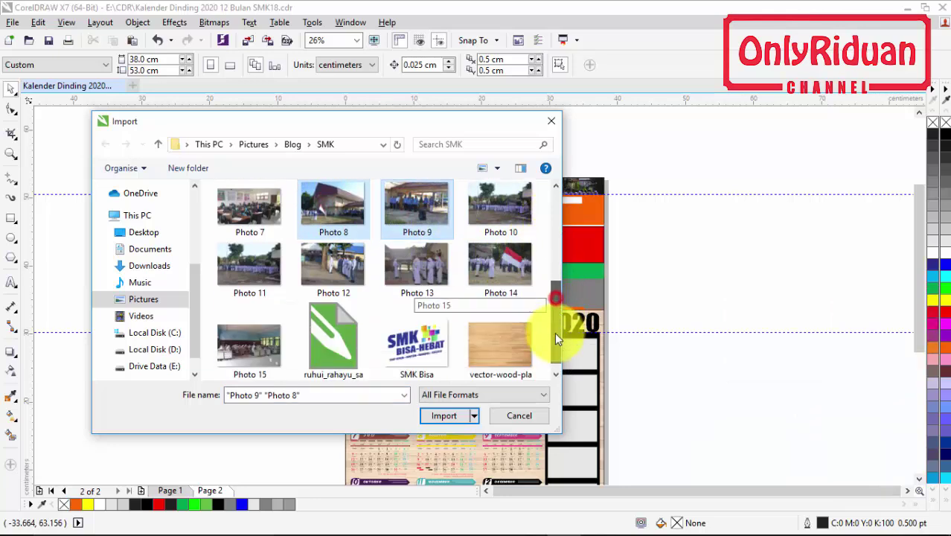
left_click(253, 325, "ctrl")
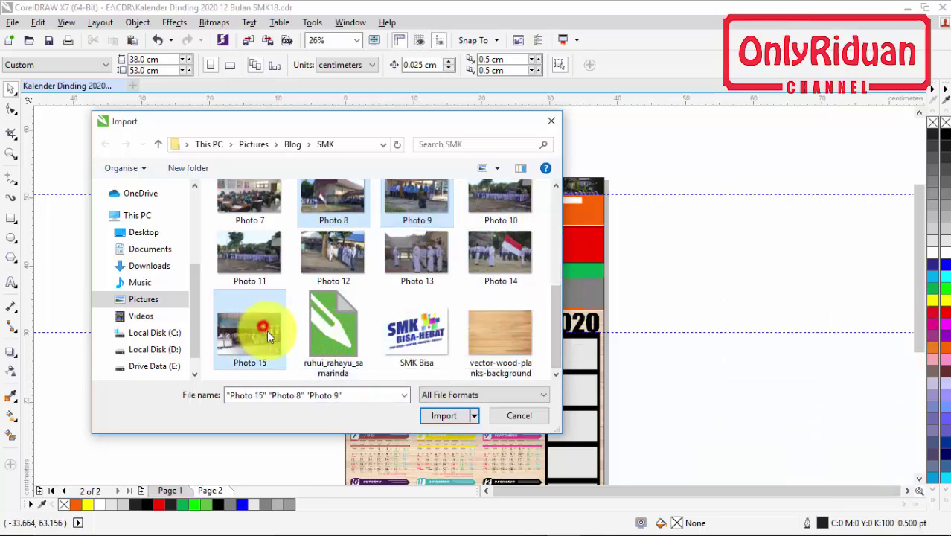
- Import Photos 8, 9 and 15 and place them beside the page
left_click(425, 414)
left_click_drag(641, 221, 743, 291)
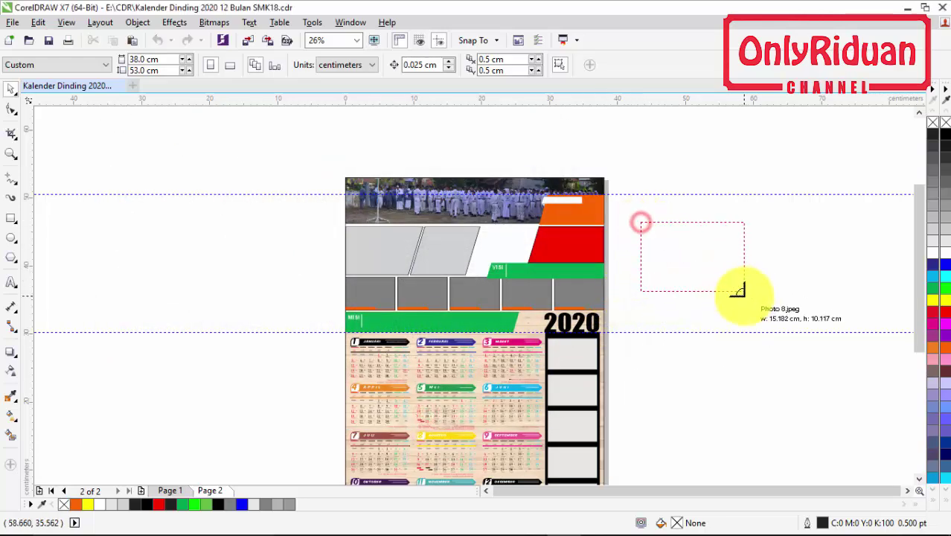
left_click_drag(653, 315, 749, 379)
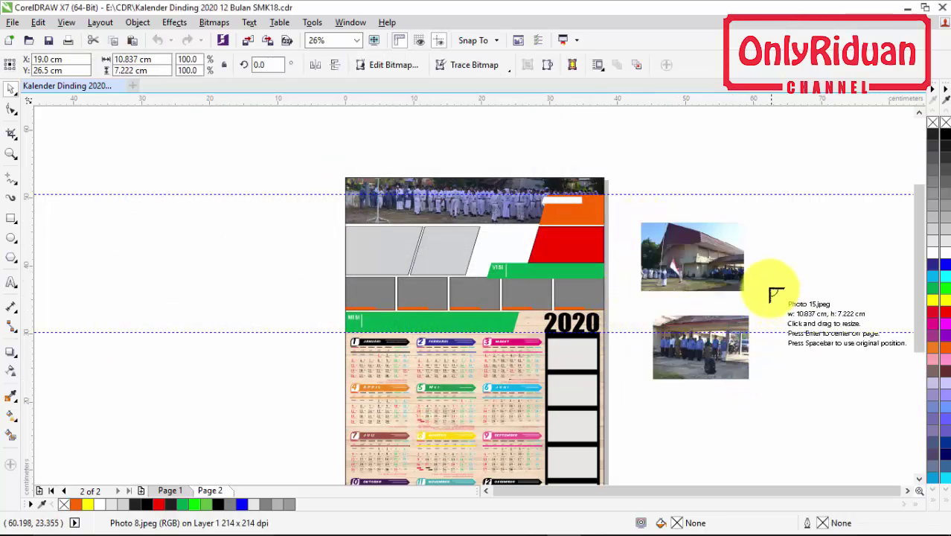
mouse_move(764, 268)
left_mouse_down()
mouse_move(830, 343)
mouse_move(847, 324)
left_mouse_up()
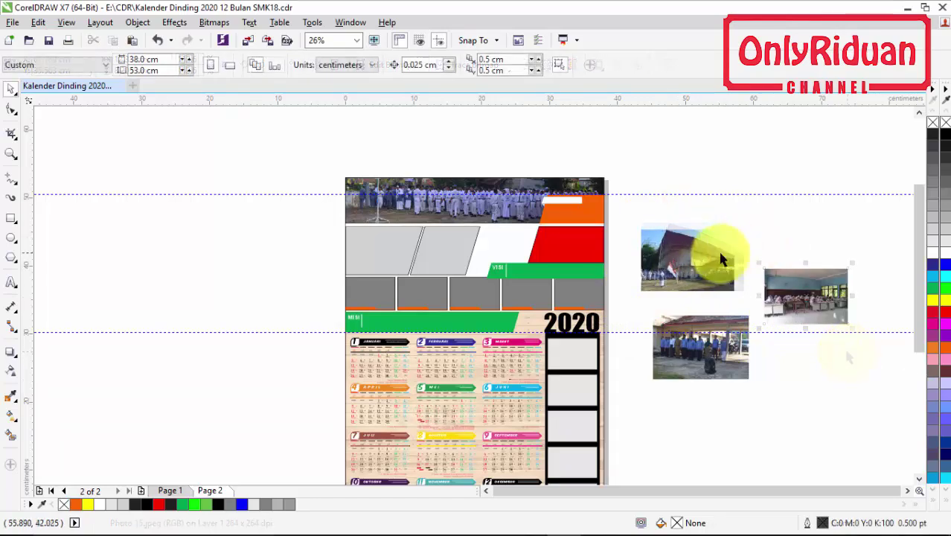
left_click_drag(695, 259, 687, 266)
- PowerClip Photo 8 into the left slanted frame and Photo 15 into the second frame
right_click(700, 264)
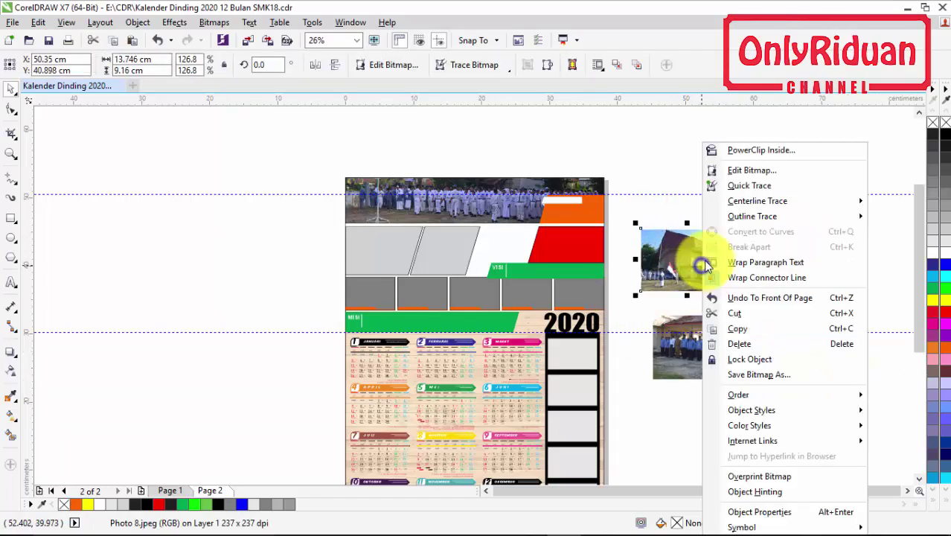
left_click(756, 151)
left_click(383, 240)
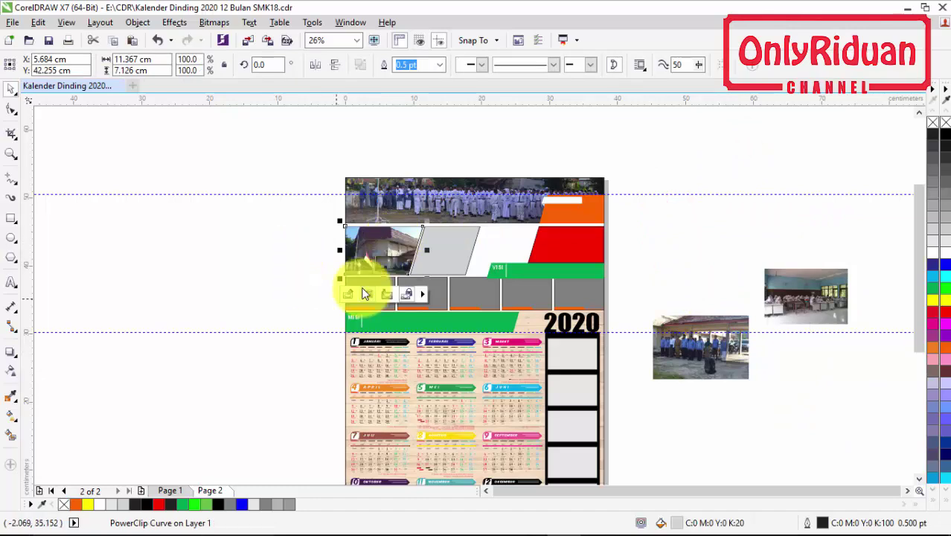
left_click(802, 297)
left_click_drag(802, 298, 735, 267)
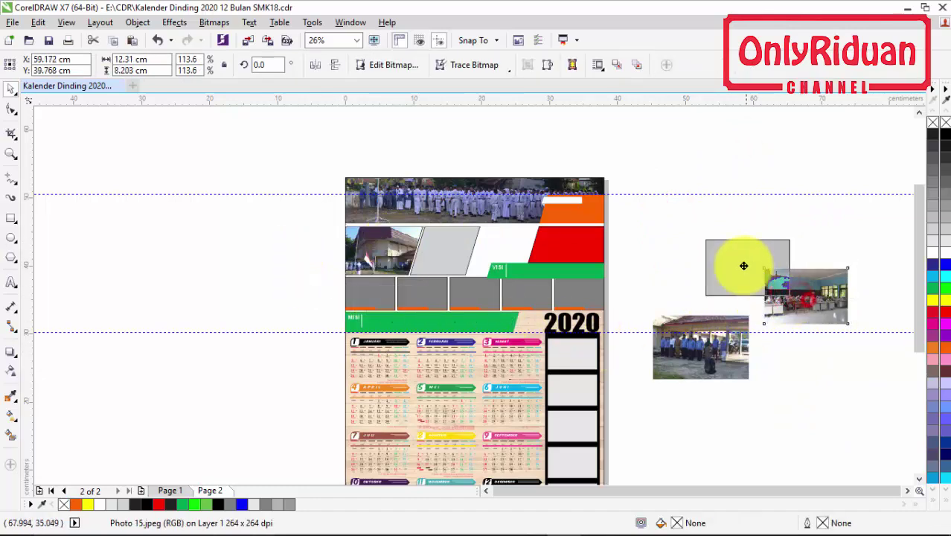
left_click_drag(784, 297, 773, 288)
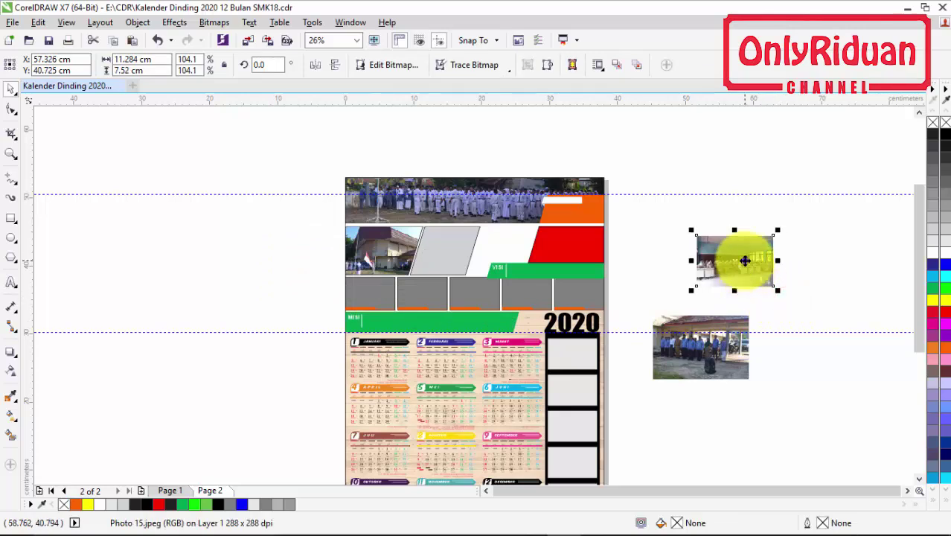
right_click(736, 260)
left_click(755, 151)
left_click(441, 247)
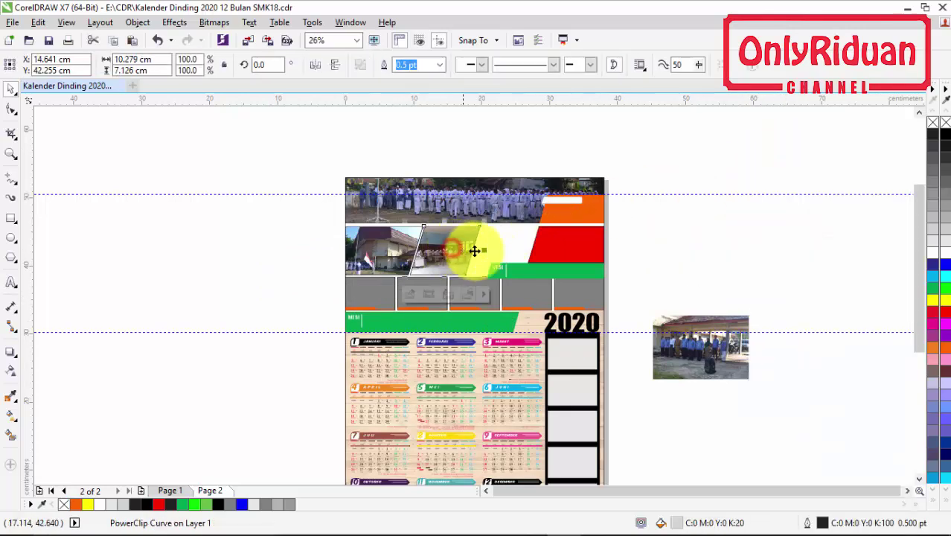
- PowerClip Photo 9 into the top-right slanted frame
left_click(716, 331)
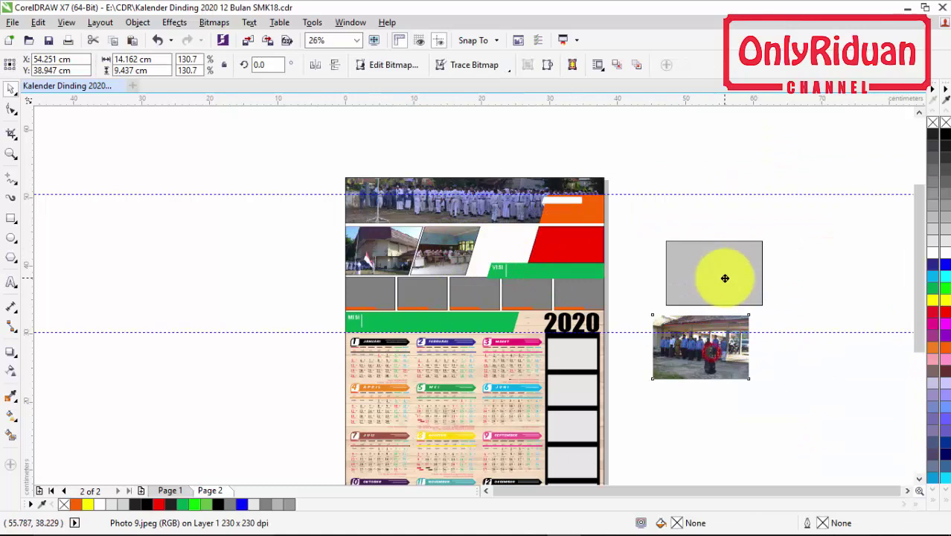
left_click_drag(712, 352, 724, 279)
right_click(725, 279)
left_click(761, 152)
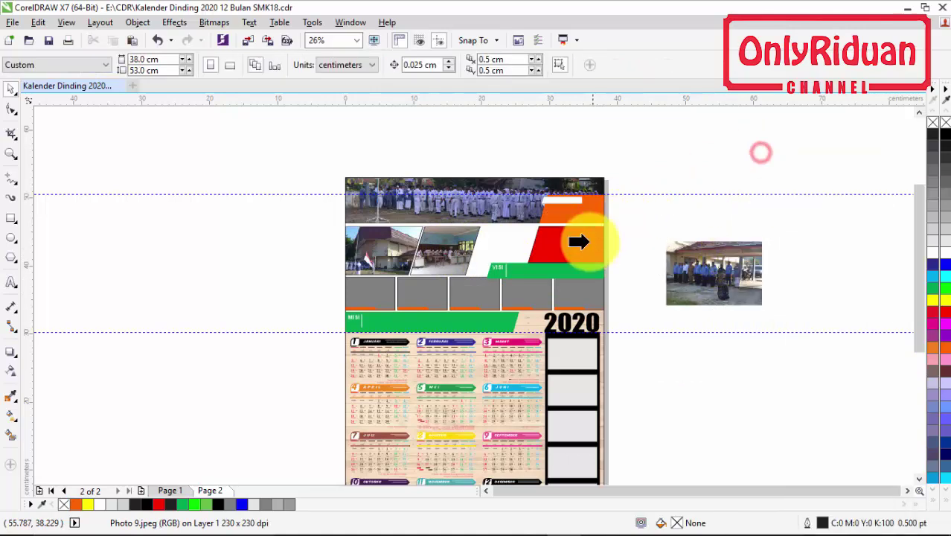
left_click(584, 244)
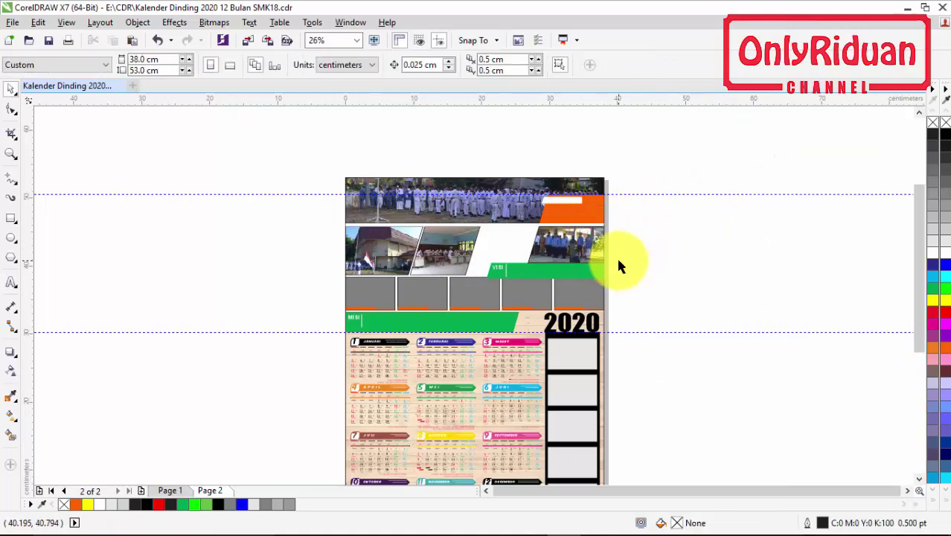
- Edit the top-right PowerClip to reposition the staff photo, finish editing, and zoom out
right_click(583, 238)
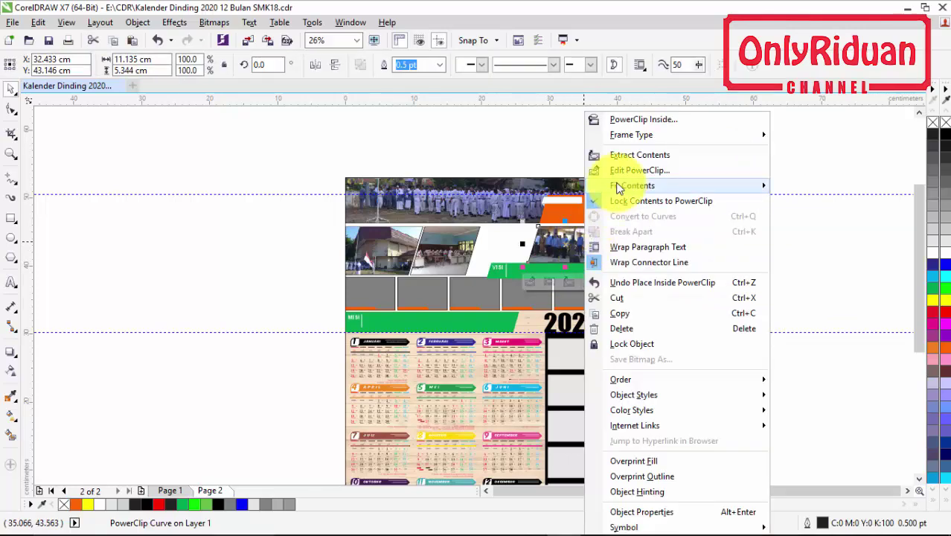
left_click(625, 170)
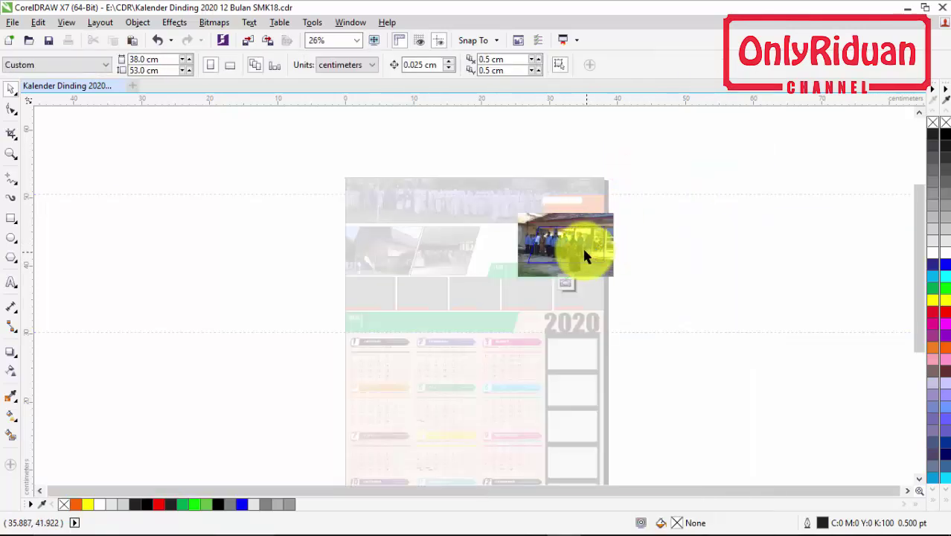
scroll(582, 253, "up", 2)
left_click(647, 237)
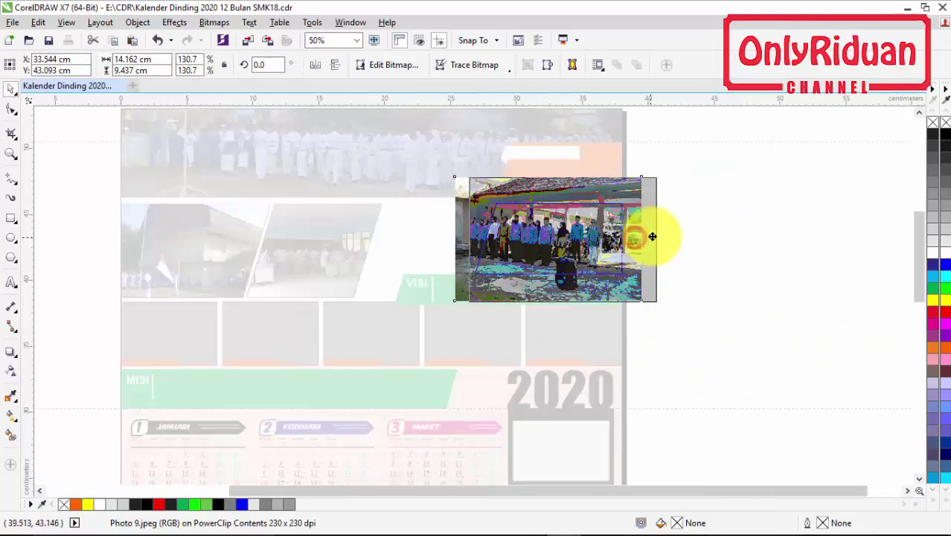
left_click_drag(652, 236, 652, 234)
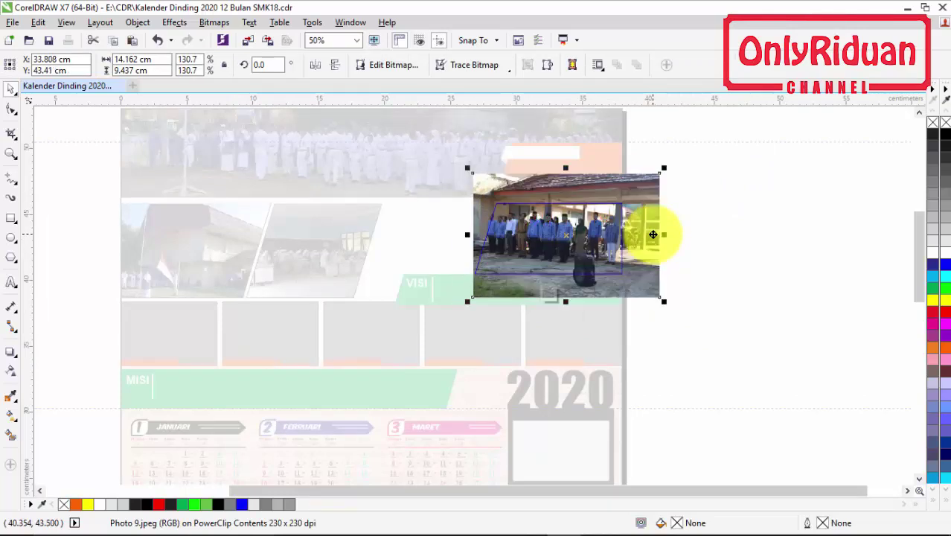
right_click(570, 237)
left_click(627, 216)
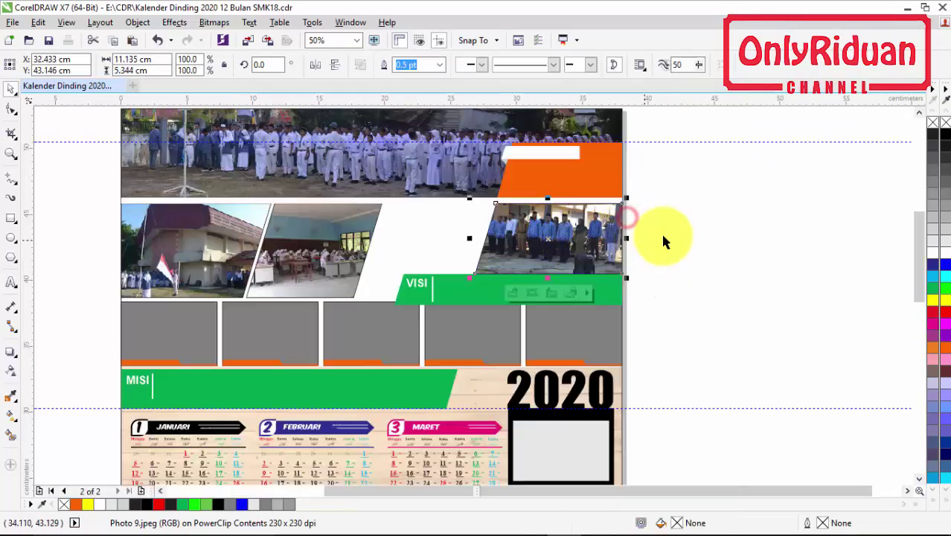
left_click(666, 235)
scroll(546, 237, "down", 2)
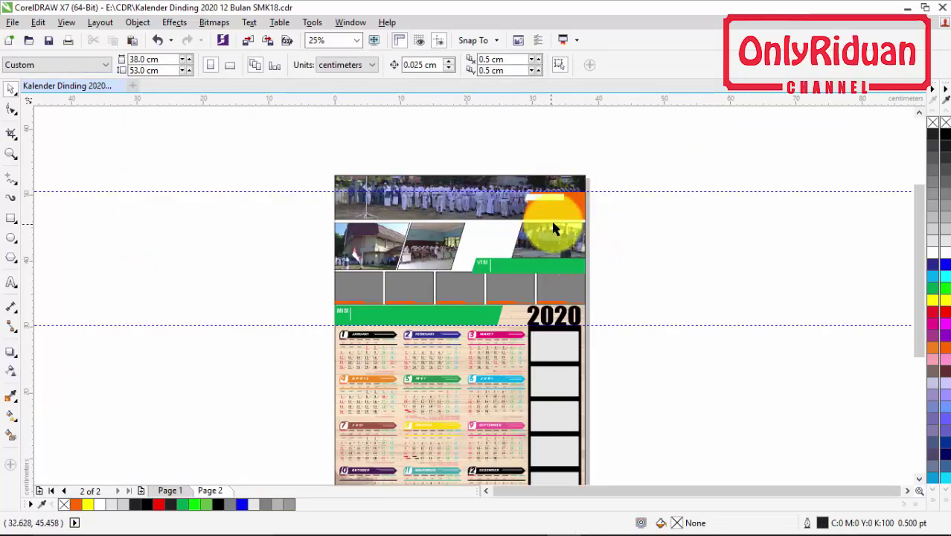
- Copy the five programme names from the Notepad list
scroll(577, 204, "up", 4)
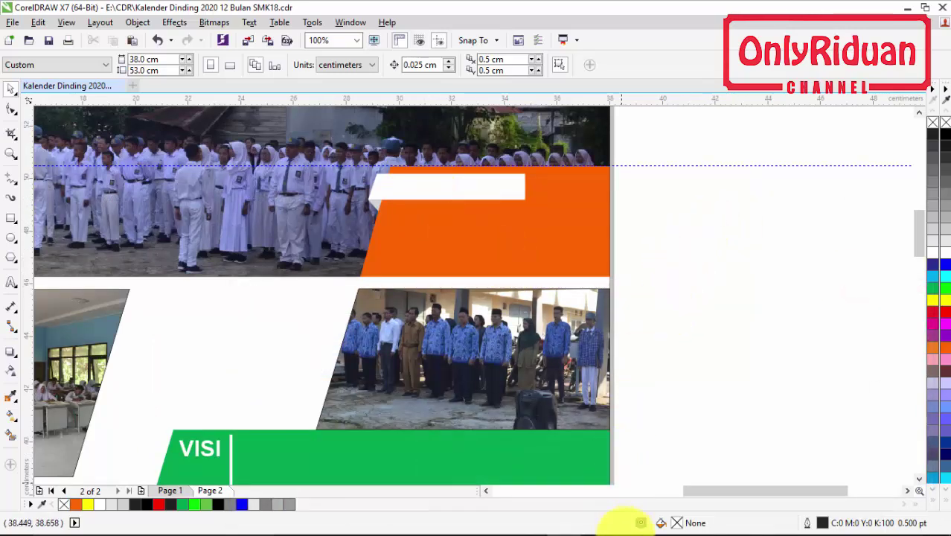
left_click(615, 520)
left_click(393, 359)
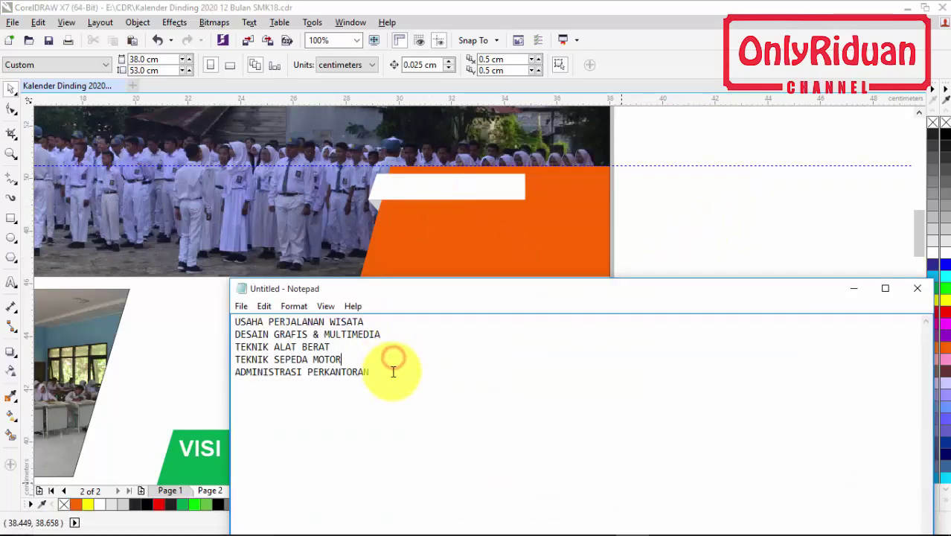
left_click_drag(393, 371, 243, 321)
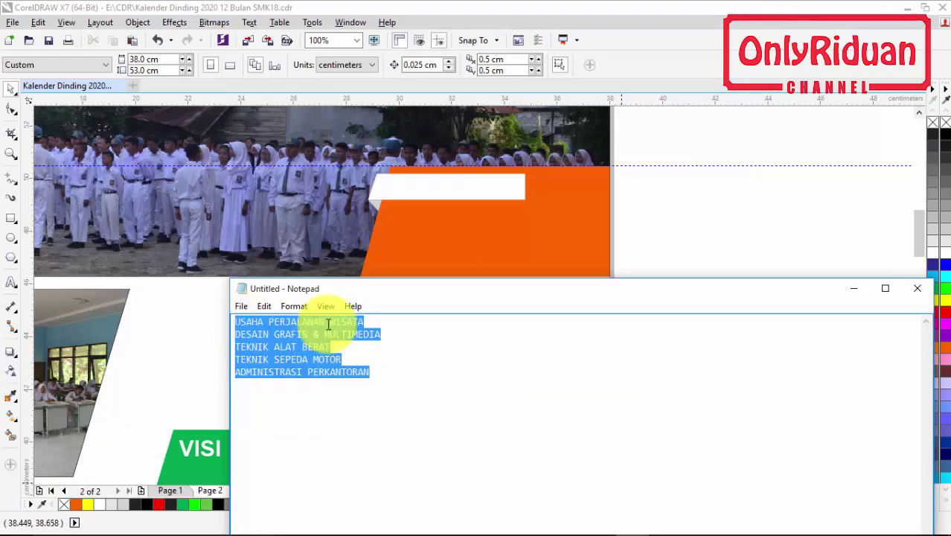
left_click(852, 289)
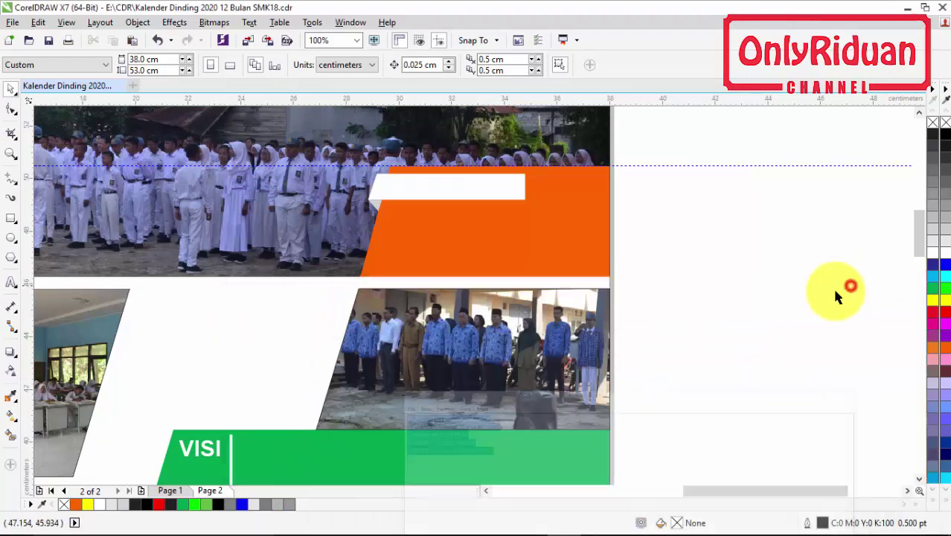
- Draw a paragraph text frame on the orange banner and paste the programme list into it
left_click(11, 282)
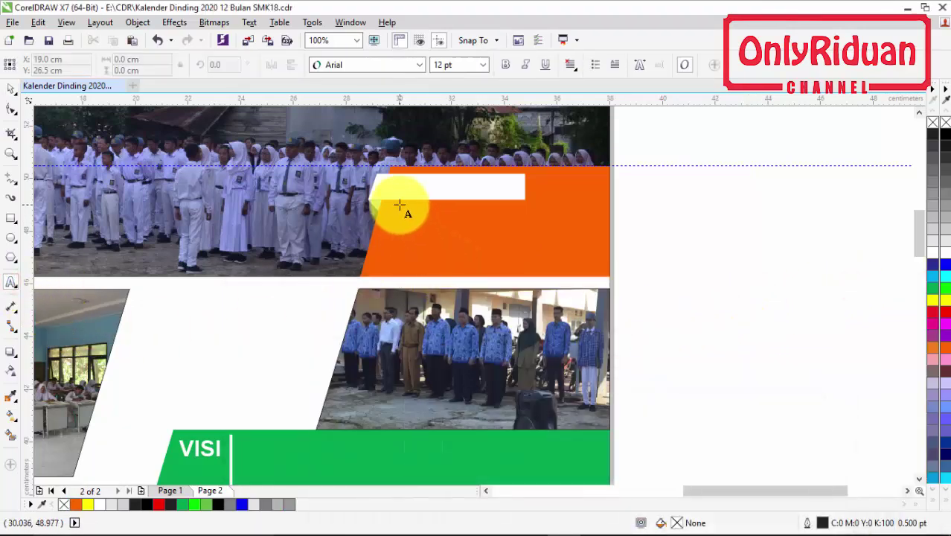
left_click_drag(400, 205, 589, 271)
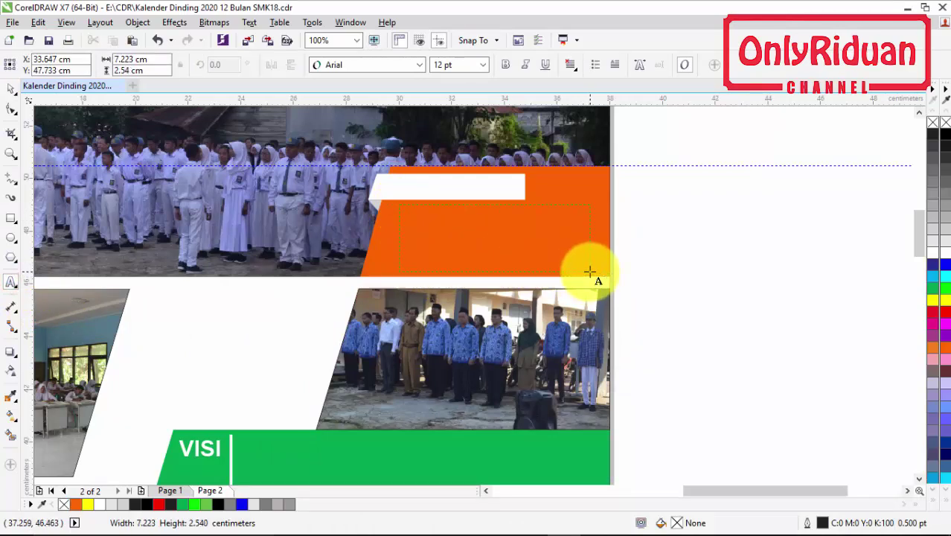
left_click_drag(590, 271, 592, 273)
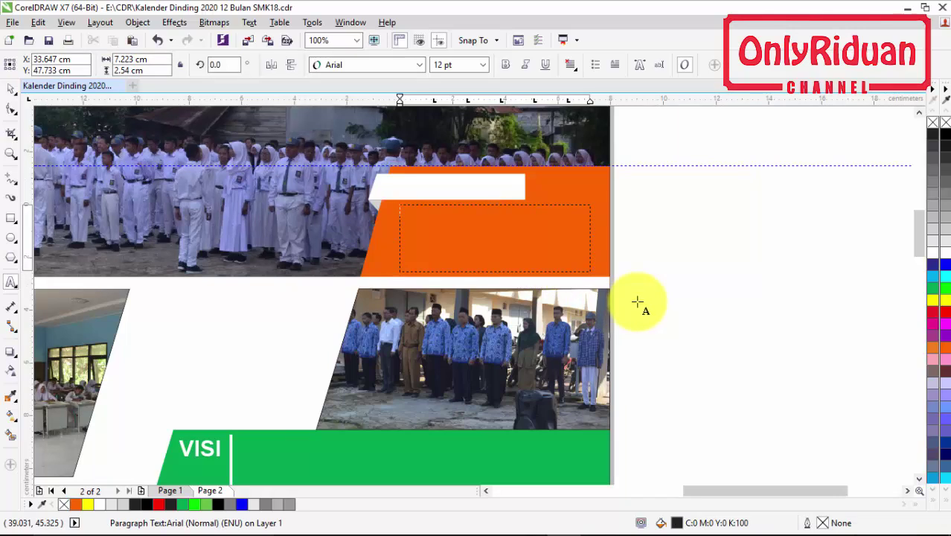
key("ctrl+v")
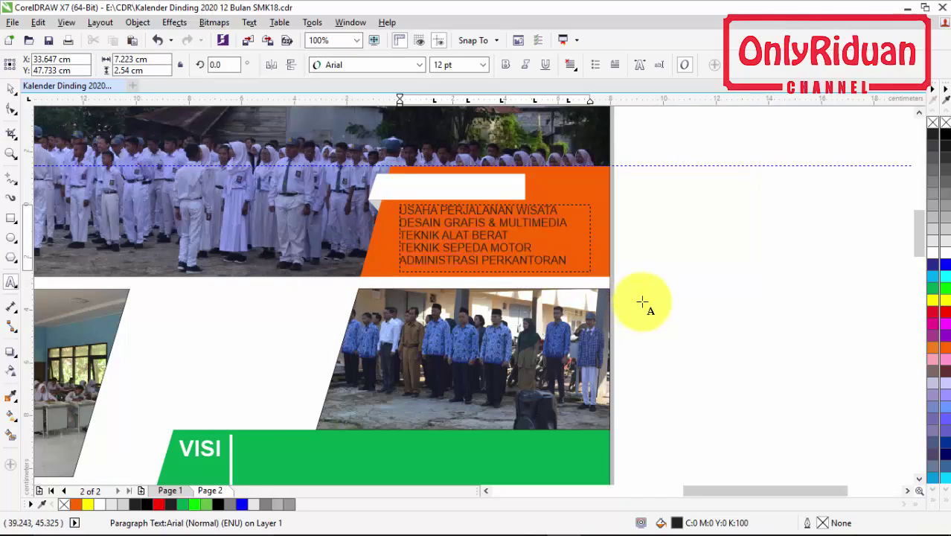
left_click(562, 258)
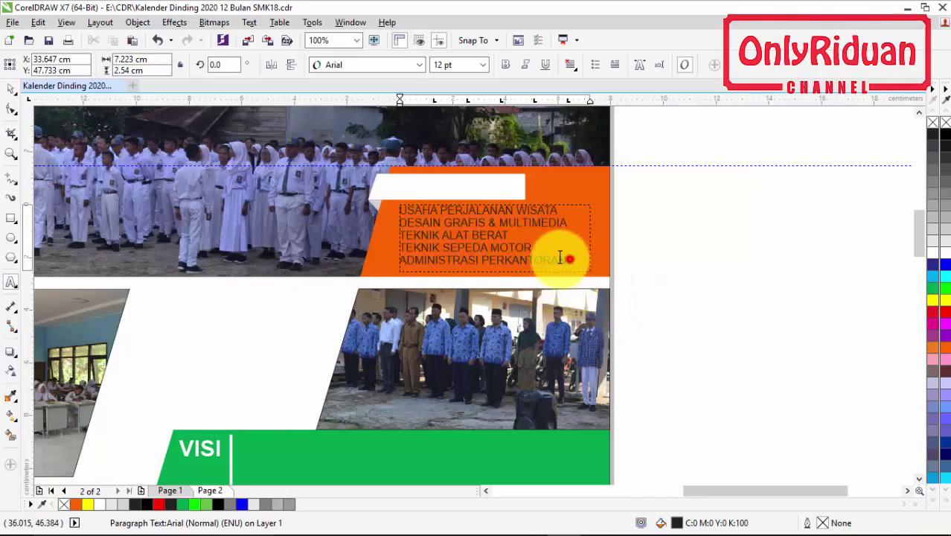
- Set the pasted programme list text on the orange banner to Komika Axis
left_click_drag(561, 259, 350, 169)
left_click(420, 65)
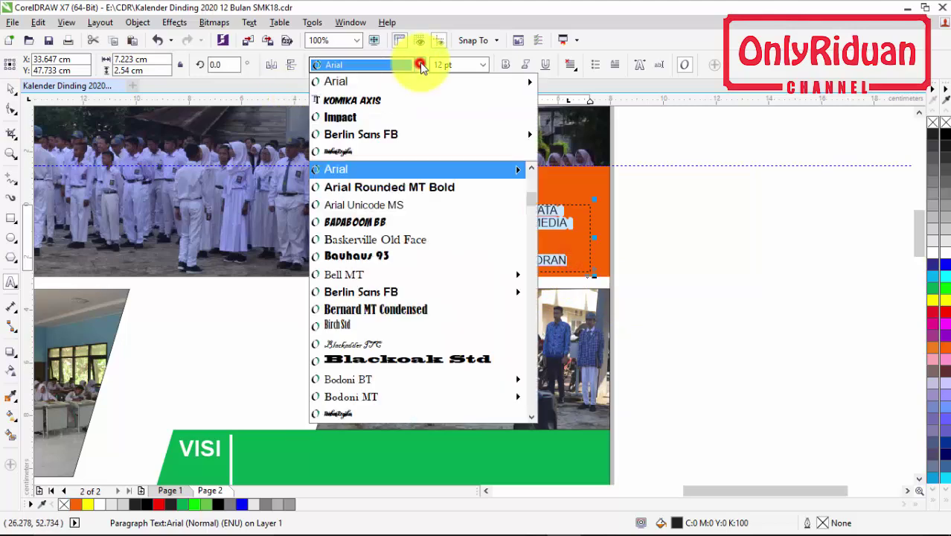
left_click(374, 99)
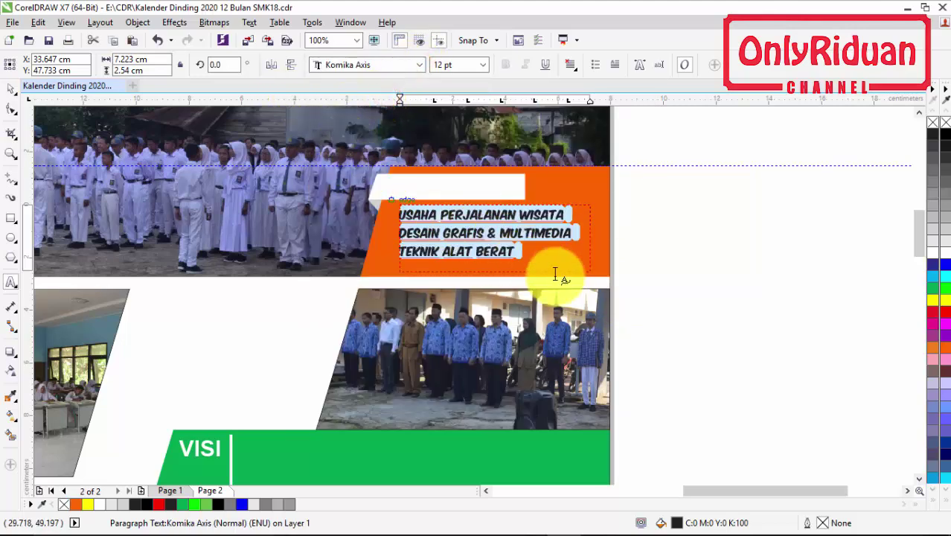
left_click_drag(530, 238, 111, 138)
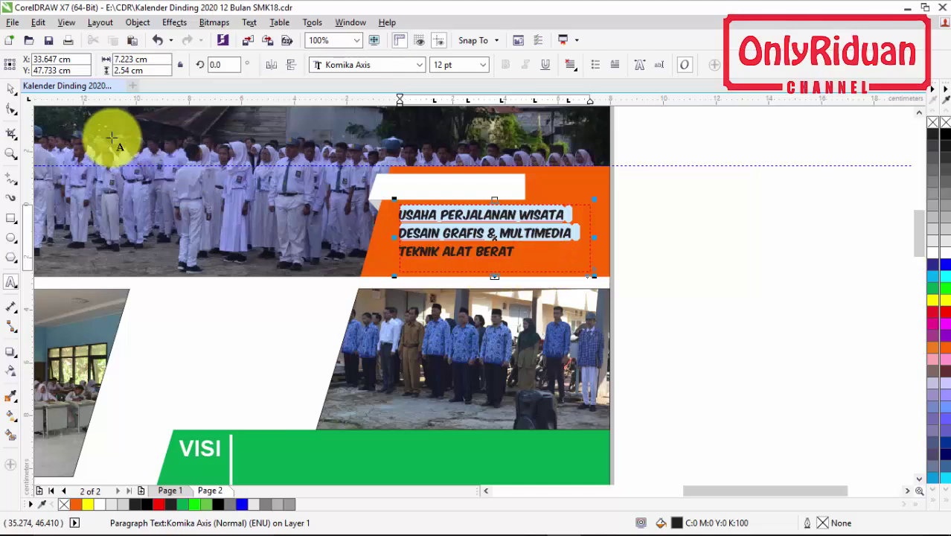
left_click(11, 88)
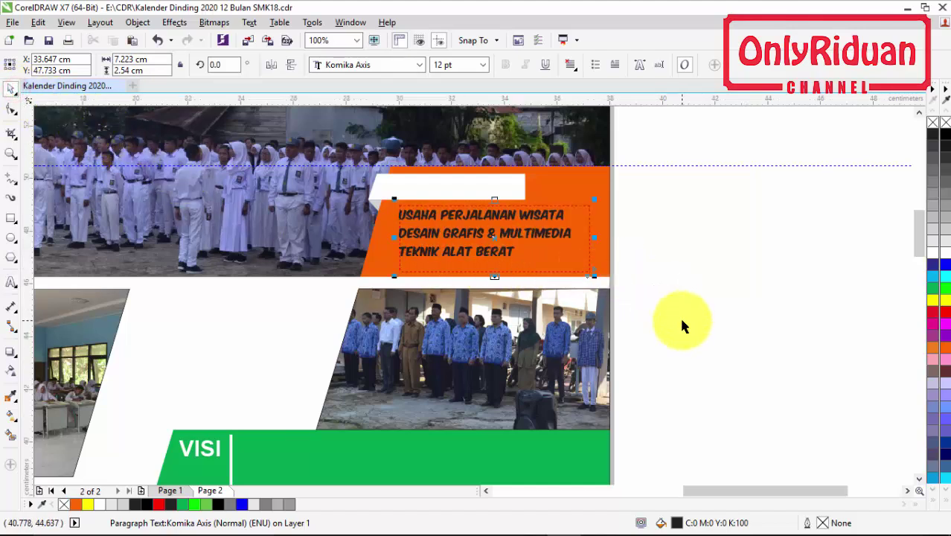
- Lengthen the programme list text frame so all five lines show
left_click(581, 188)
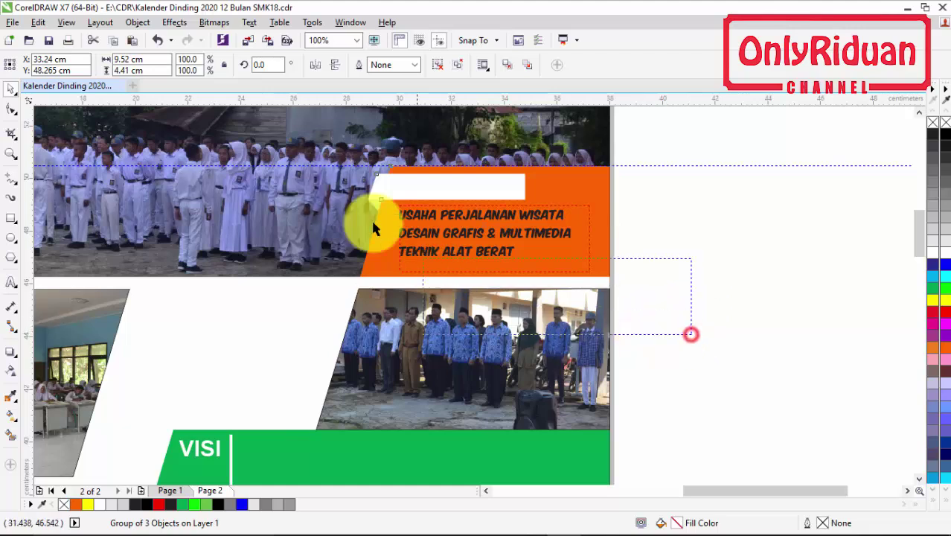
left_click_drag(374, 229, 301, 142)
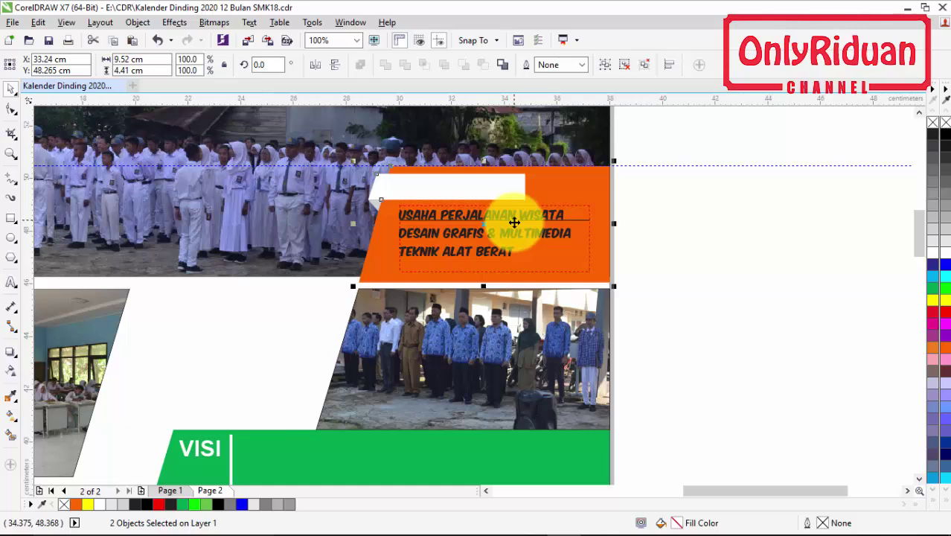
left_click(736, 311)
left_click(506, 251)
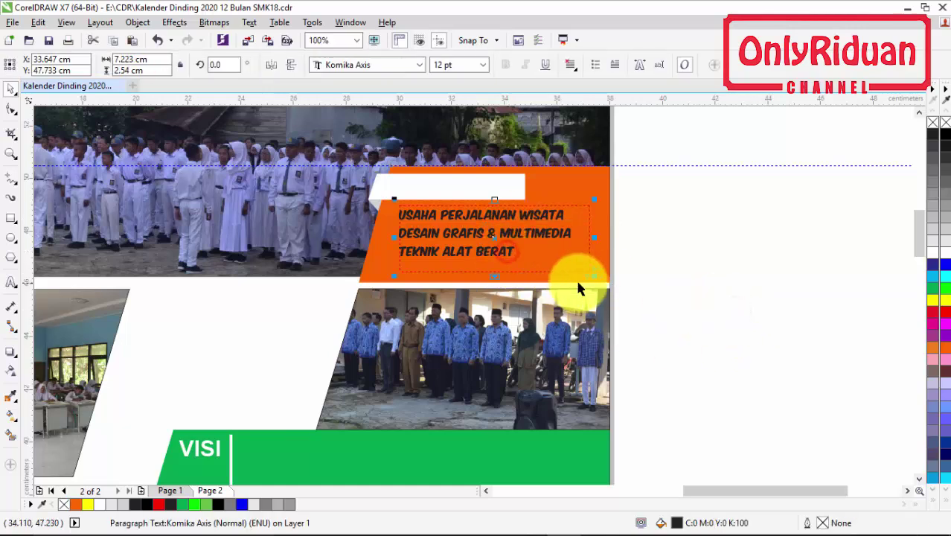
left_click_drag(497, 278, 496, 307)
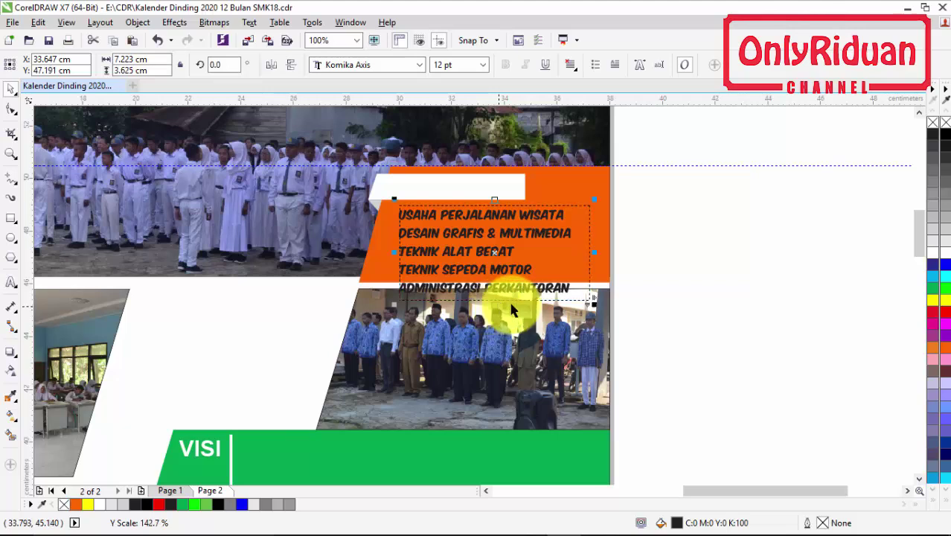
left_click_drag(498, 306, 509, 306)
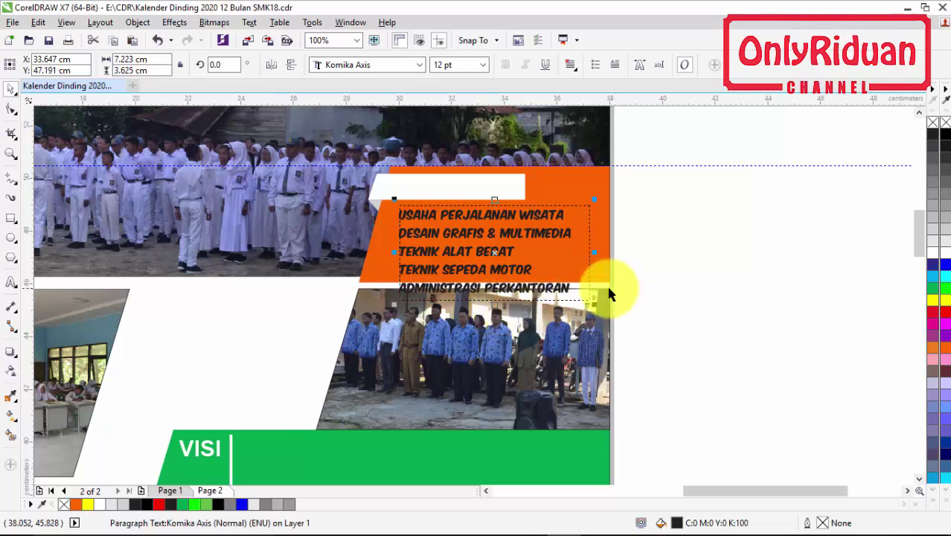
- Reselect all the programme list text for editing
left_click(11, 281)
left_click(549, 285)
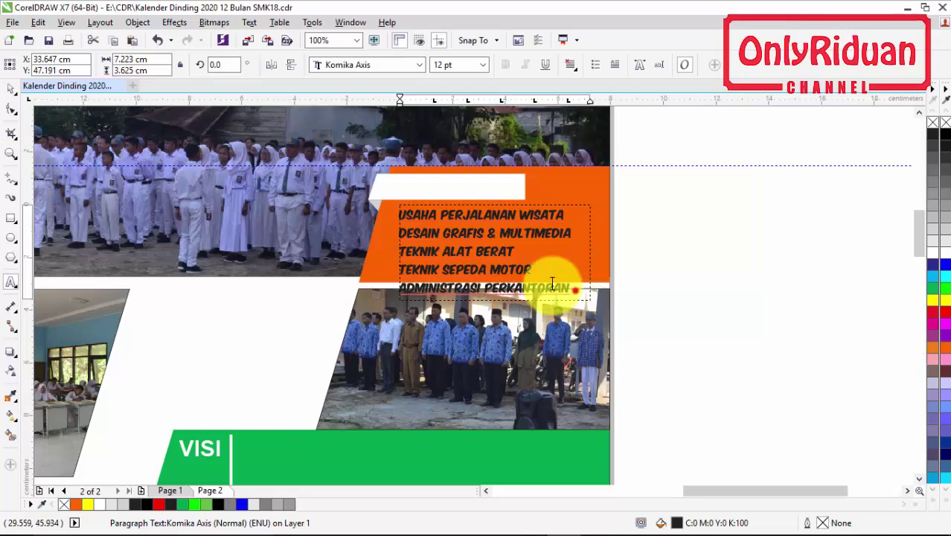
left_click_drag(563, 287, 395, 213)
left_click(485, 67)
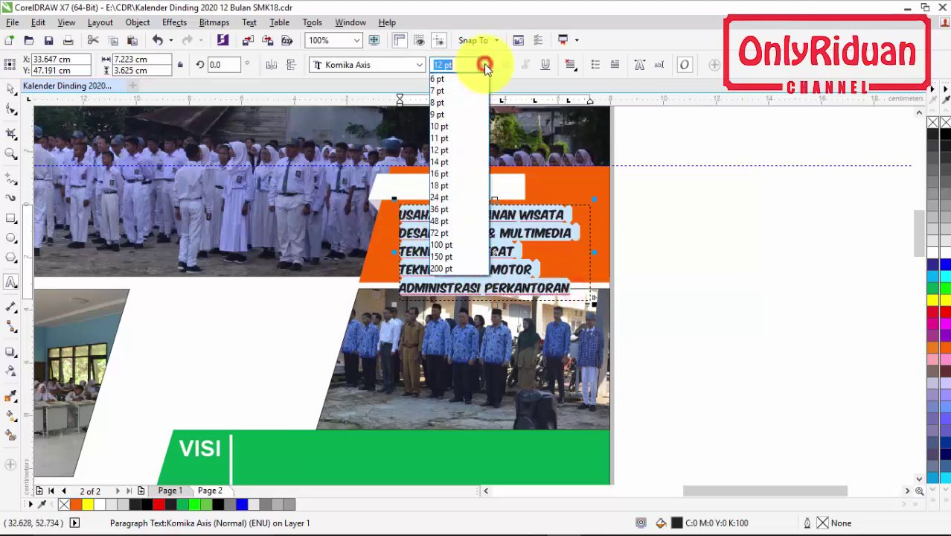
left_click(453, 138)
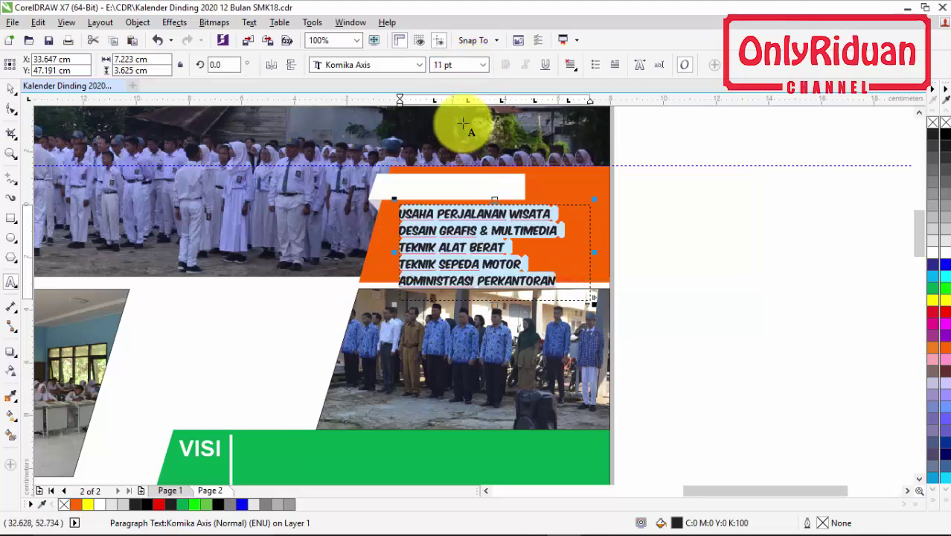
left_click(485, 67)
left_click(453, 123)
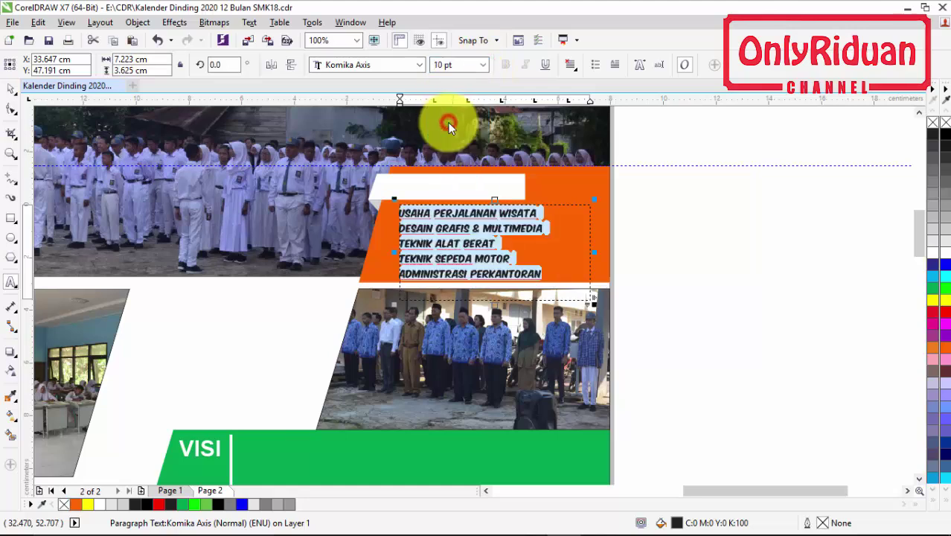
left_click(10, 88)
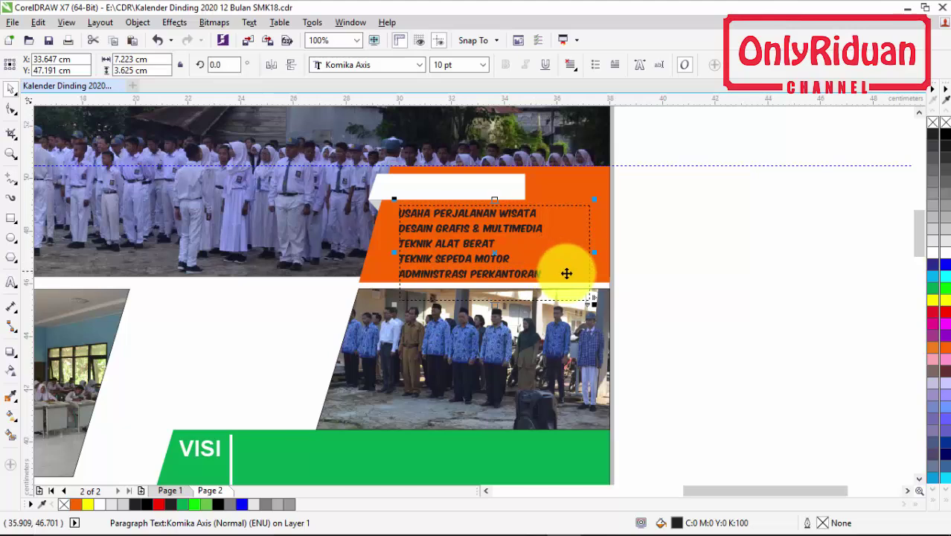
left_click(595, 65)
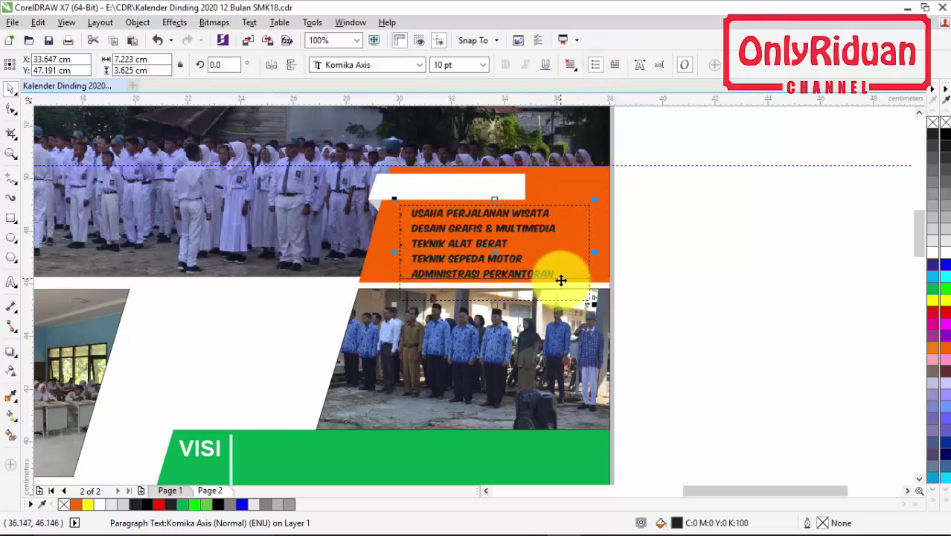
left_click(943, 256)
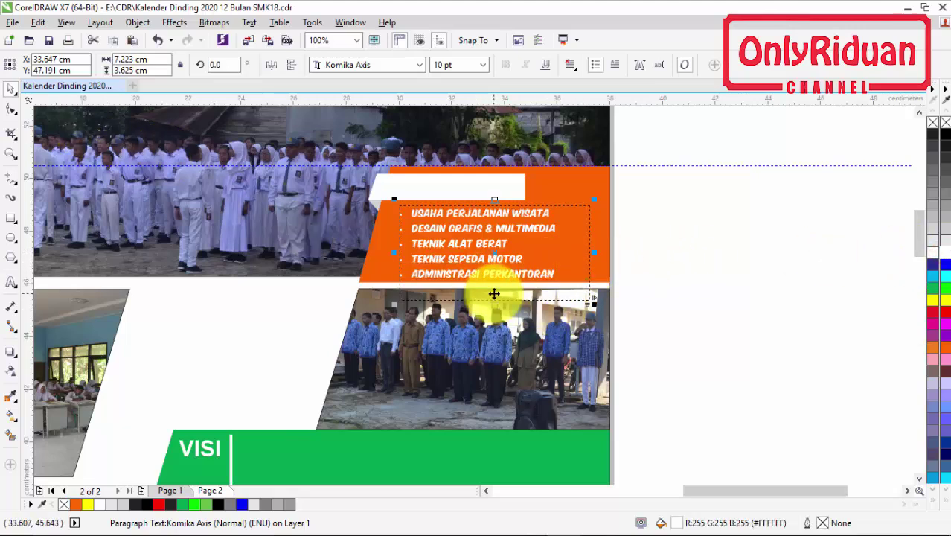
scroll(494, 294, "up", 1)
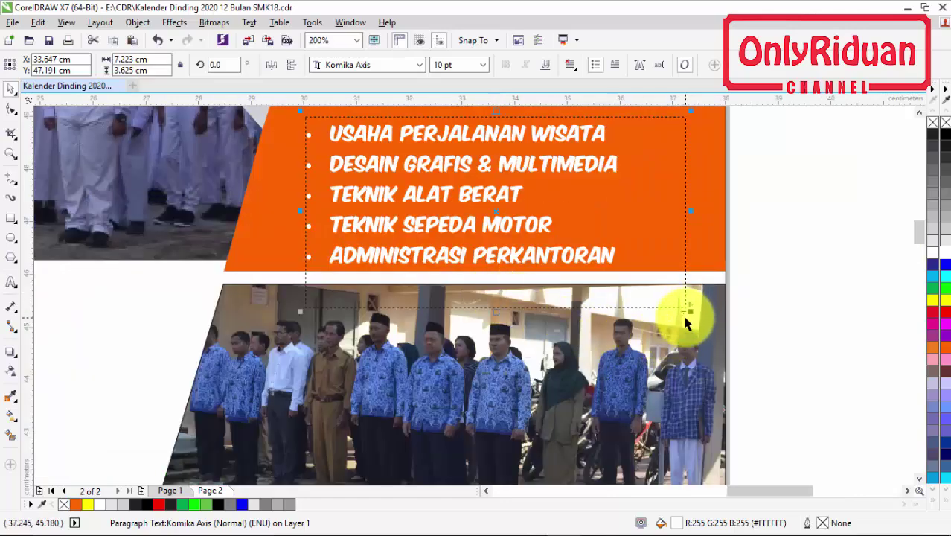
left_click_drag(679, 311, 671, 271)
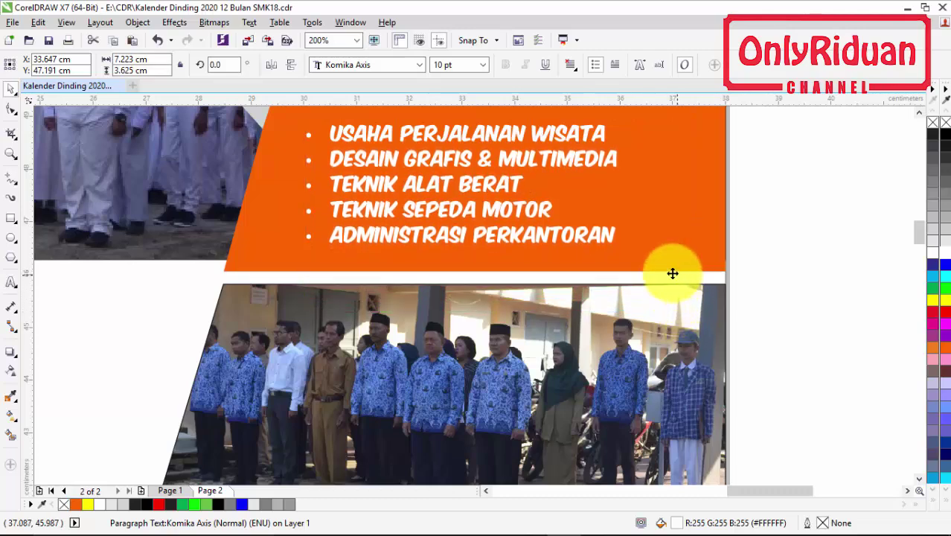
scroll(639, 238, "down", 1)
left_click(753, 231)
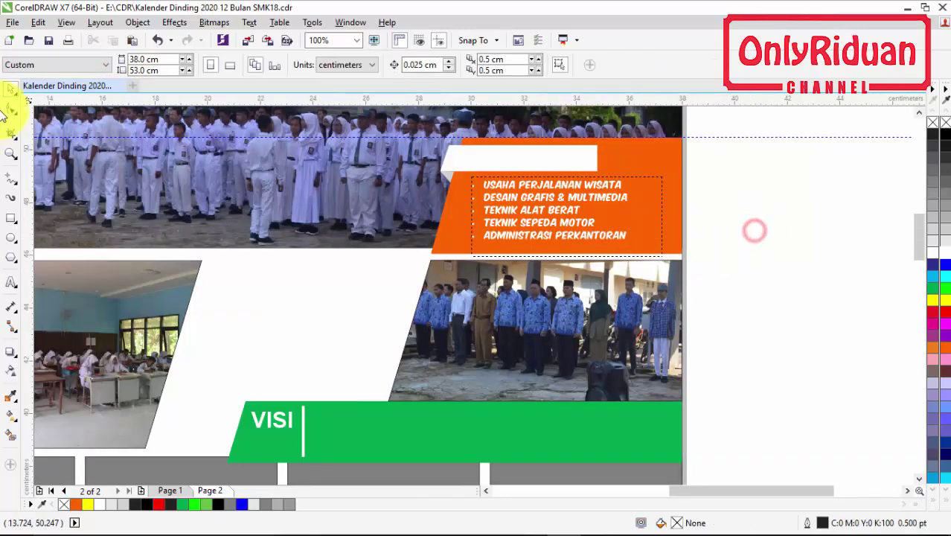
scroll(758, 244, "down", 2)
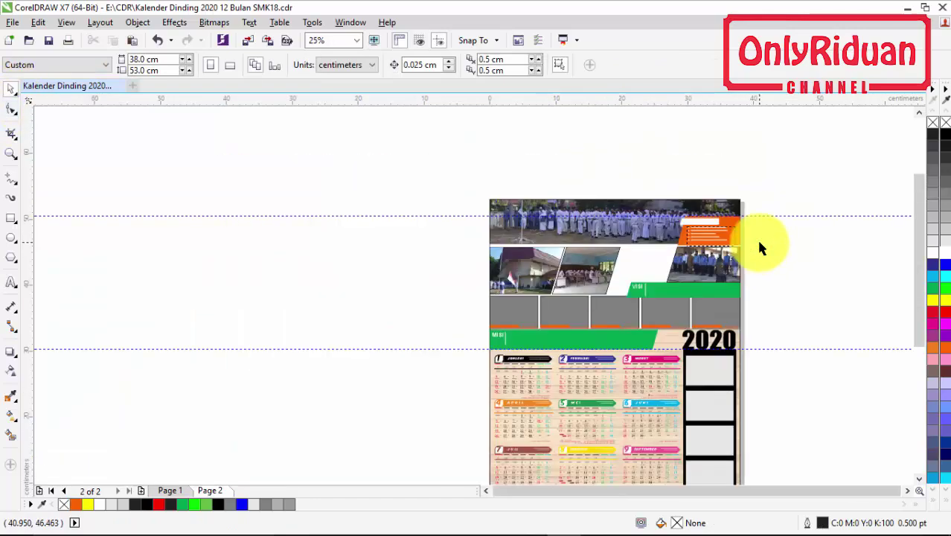
scroll(756, 273, "up", 1)
scroll(756, 279, "up", 1)
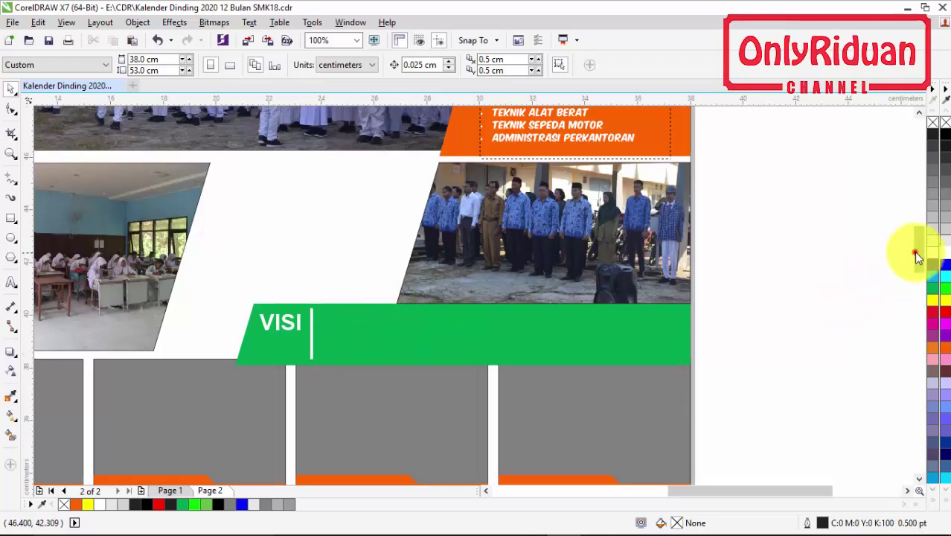
- Inspect page 2's VISI and MISI green bars
scroll(918, 272, "down", 3)
left_click_drag(686, 491, 595, 491)
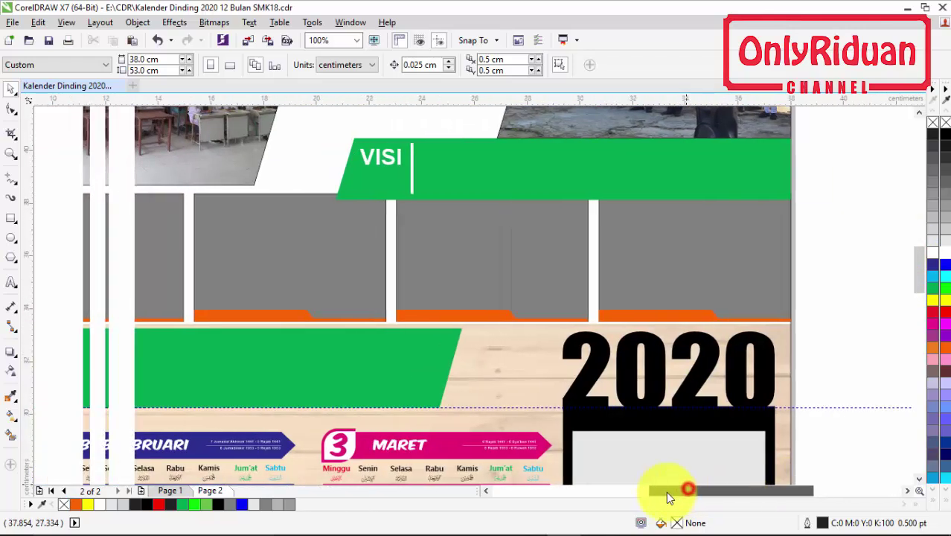
scroll(431, 371, "down", 2)
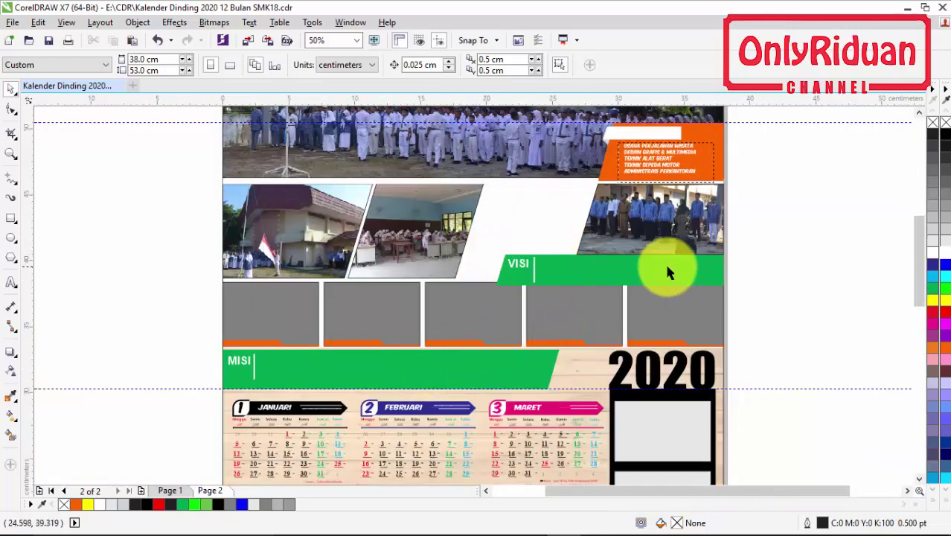
left_click(601, 265)
left_click(415, 372)
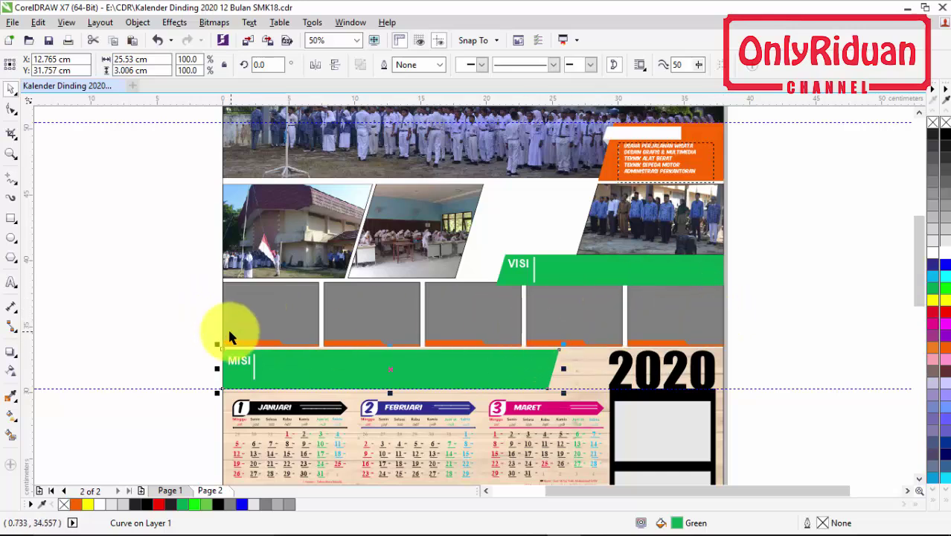
scroll(261, 350, "up", 1)
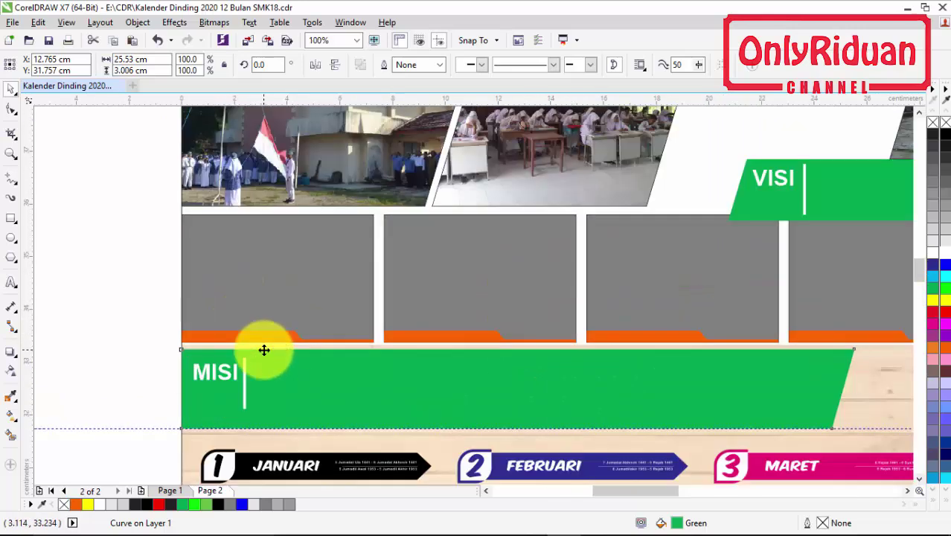
scroll(262, 350, "up", 1)
scroll(251, 321, "down", 1)
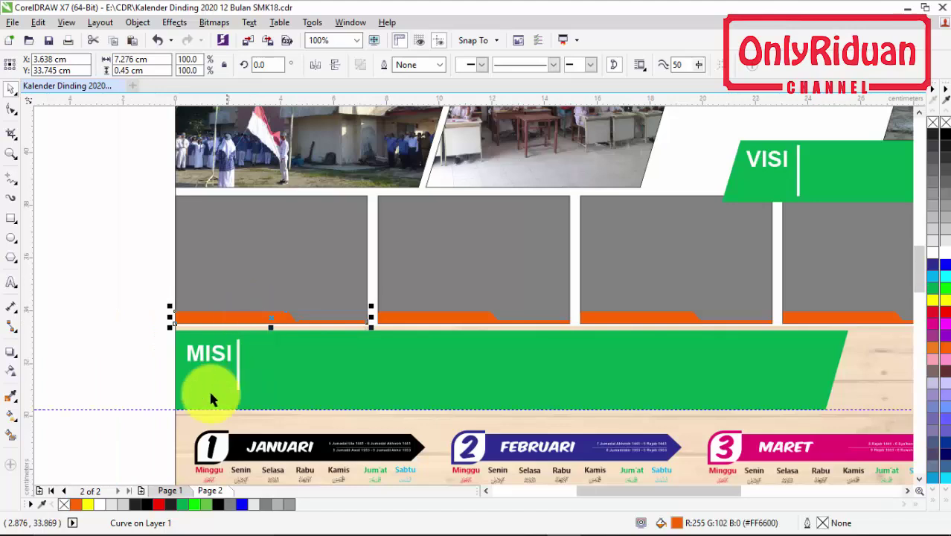
- Copy the USAHA PERJALANAN WISATA caption from page 1 onto page 2's first photo box
left_click(169, 490)
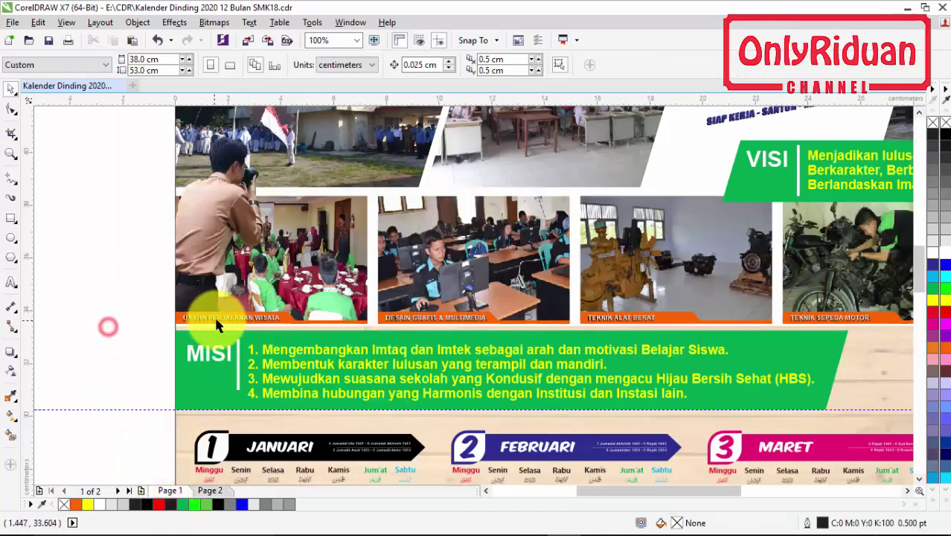
left_click_drag(116, 275, 280, 325)
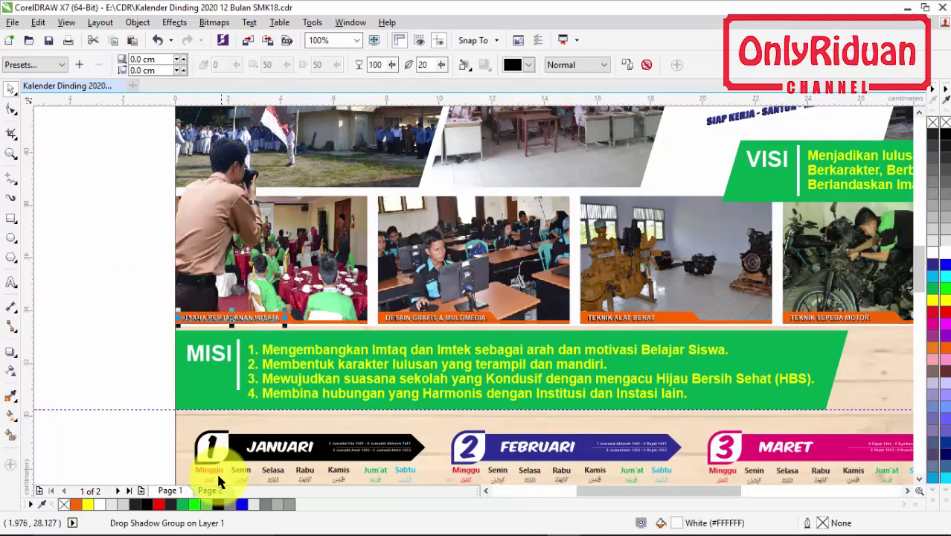
left_click(214, 490)
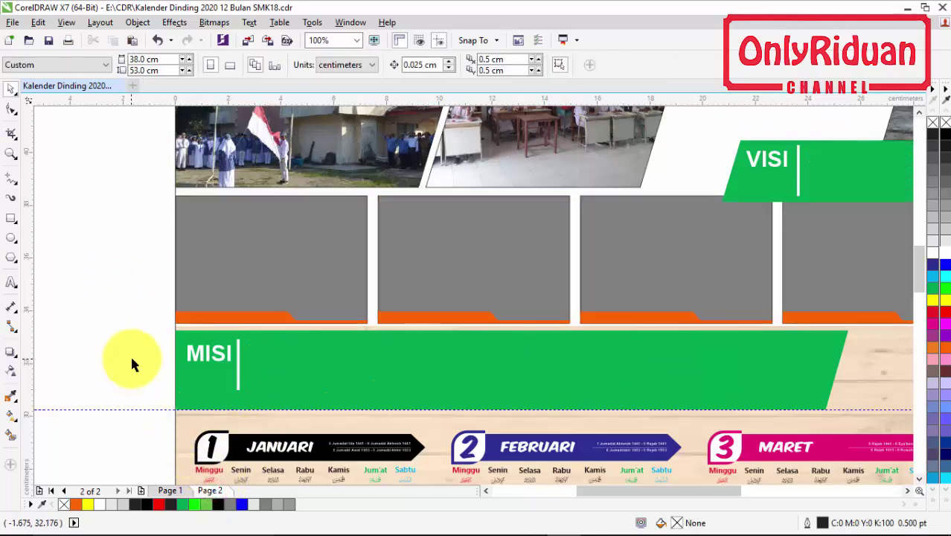
left_click_drag(126, 306, 262, 305)
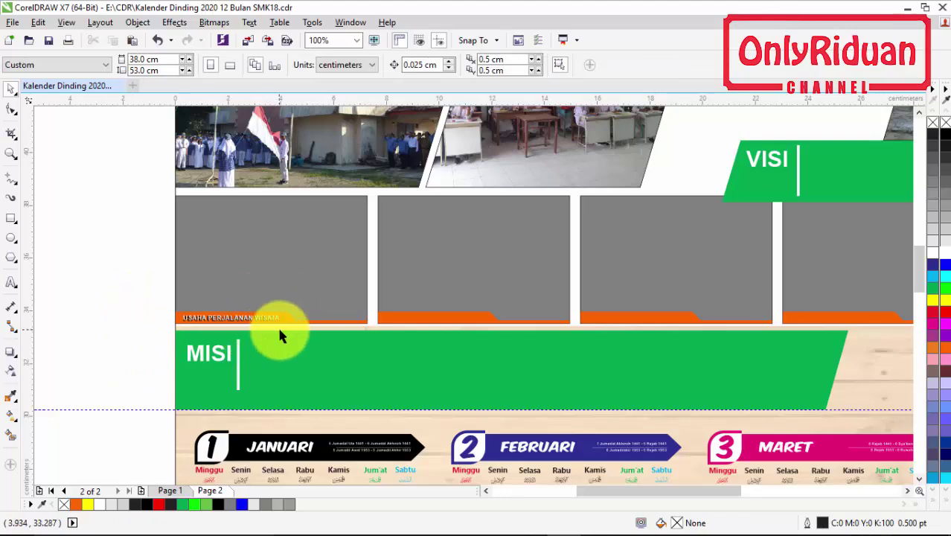
- Copy the MISI list text from page 1 and paste it onto page 2's MISI bar
left_click(169, 490)
left_click_drag(126, 343, 290, 370)
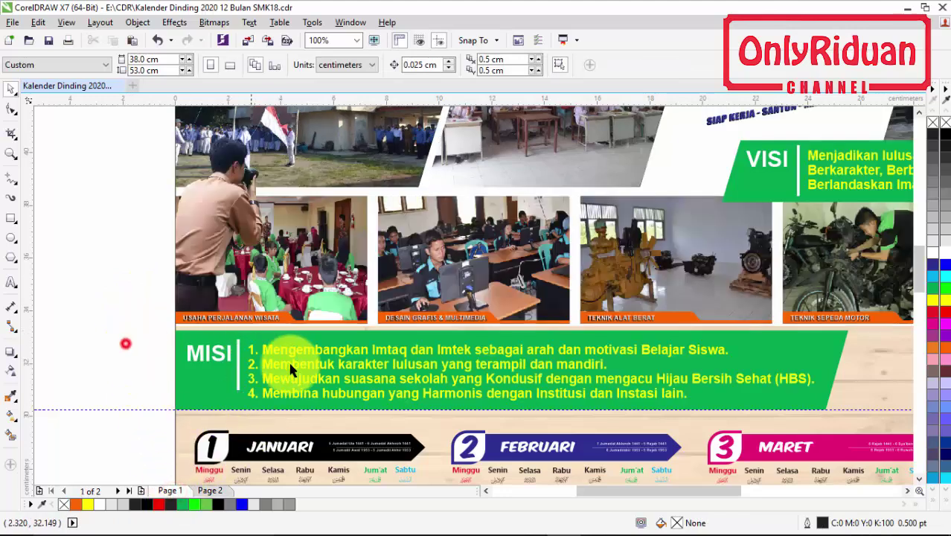
left_click(303, 355)
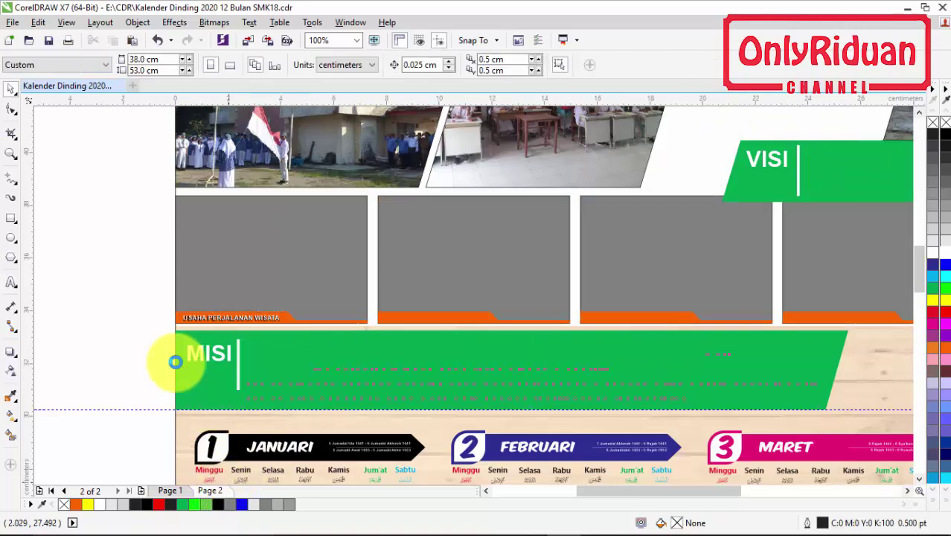
type("1. Mengembangkan Imtaq dan Imtek sebagai arah dan motivasi Belajar Siswa. 2. Membentuk karakter lulusan yang terampil dan mandiri. 3. Mewujudkan suasana sekolah yang Kondusif dengan mengacu Hijau Bersih Sehat (HBS). 4. Membina hubungan yang Harmonis dengan Institusi dan Instasi lain.")
left_click(127, 293)
scroll(127, 292, "down", 2)
scroll(127, 292, "down", 1)
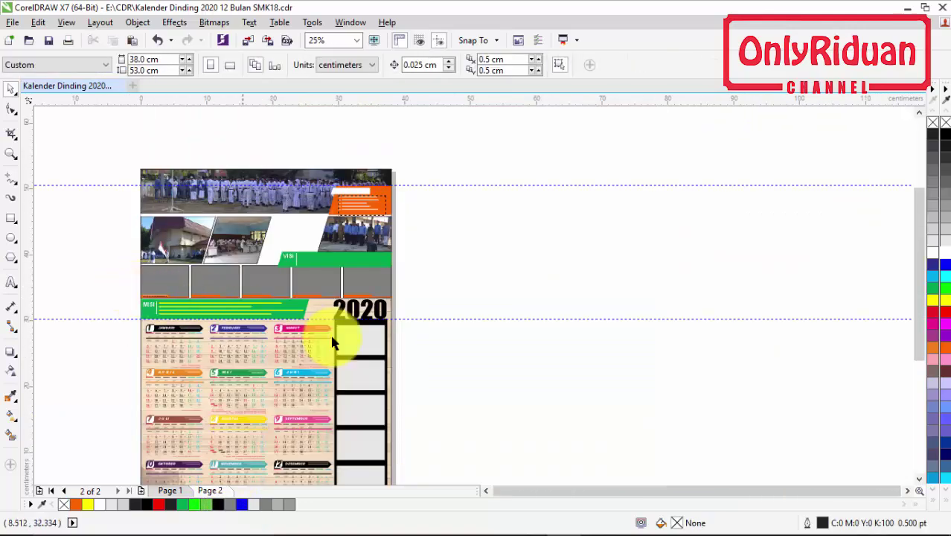
scroll(917, 286, "down", 2)
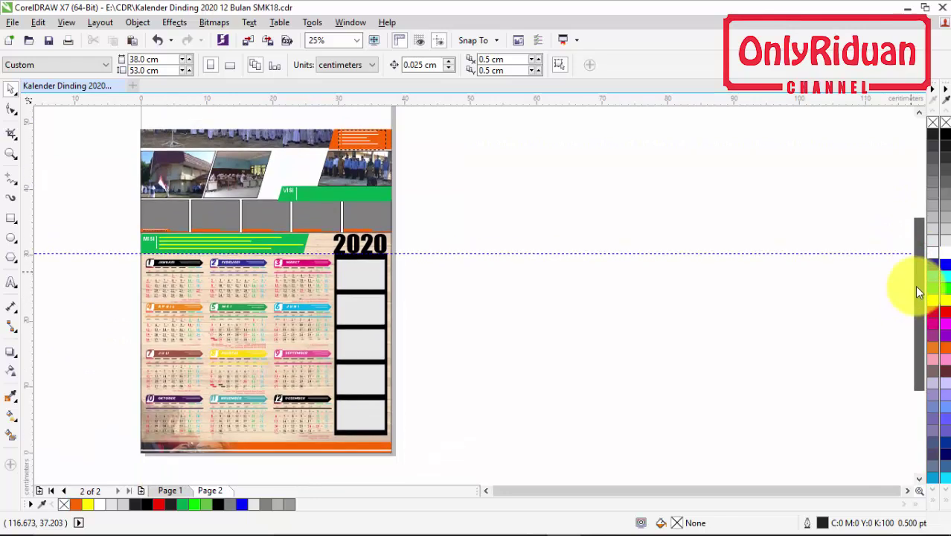
- Check the five grey photo boxes on page 2
left_click(177, 221)
left_click(235, 221)
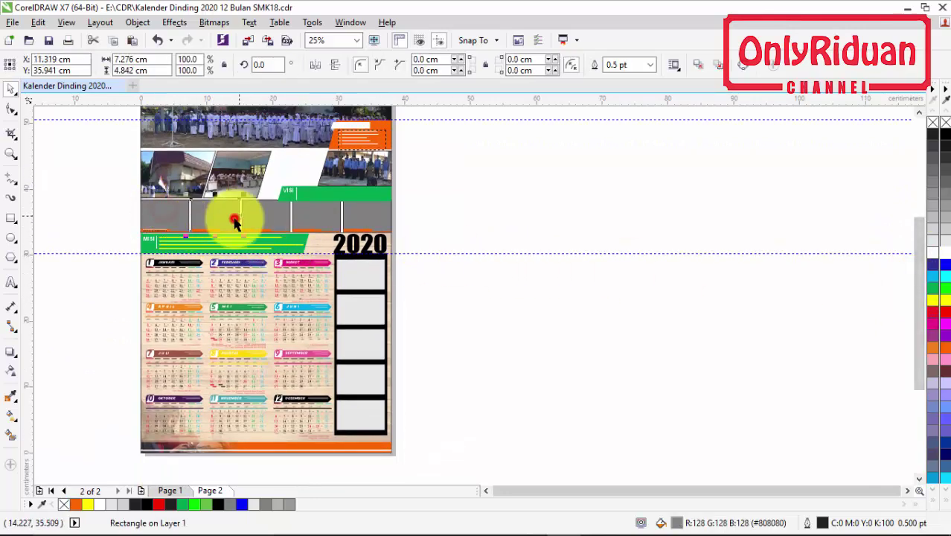
left_click(260, 218)
left_click(316, 215)
left_click(358, 215)
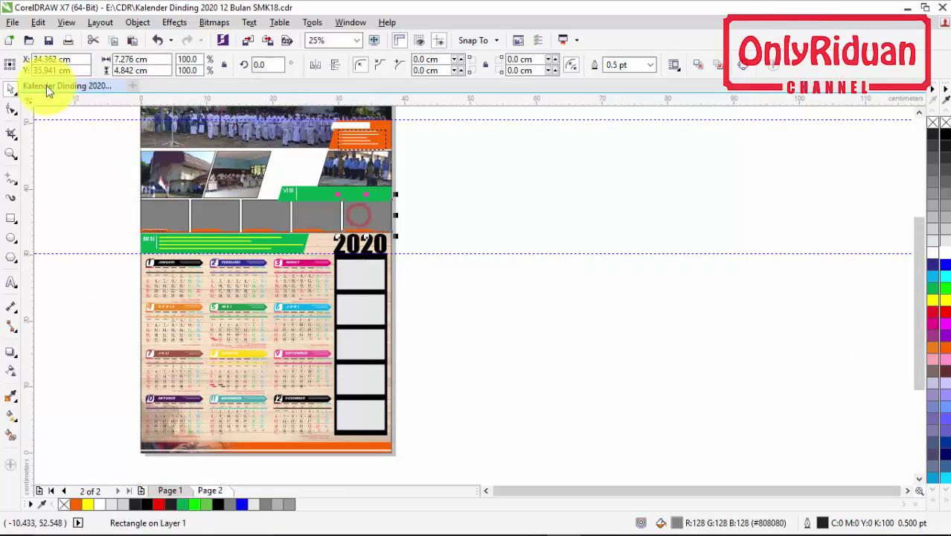
- Import Photo 4 and Photo 5 into the drawing
left_click(13, 22)
left_click(49, 237)
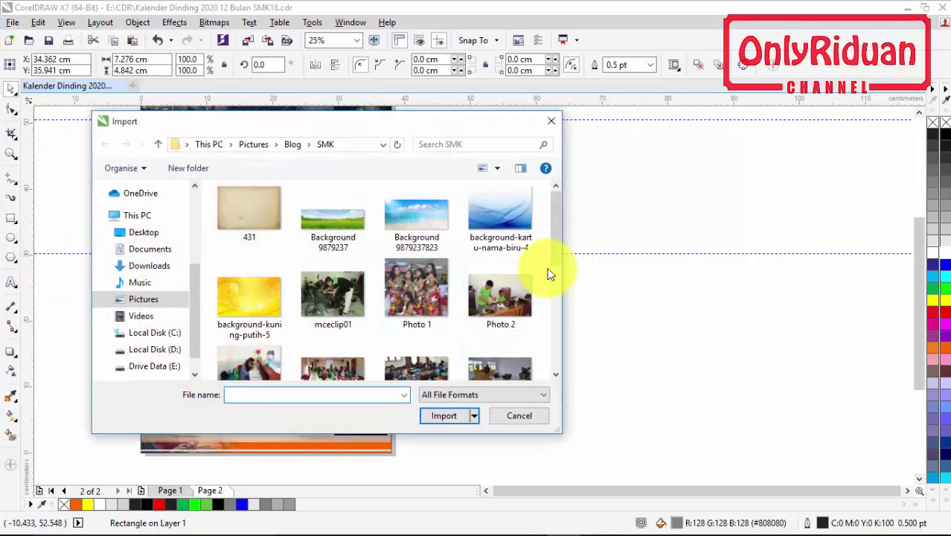
left_click_drag(558, 248, 561, 271)
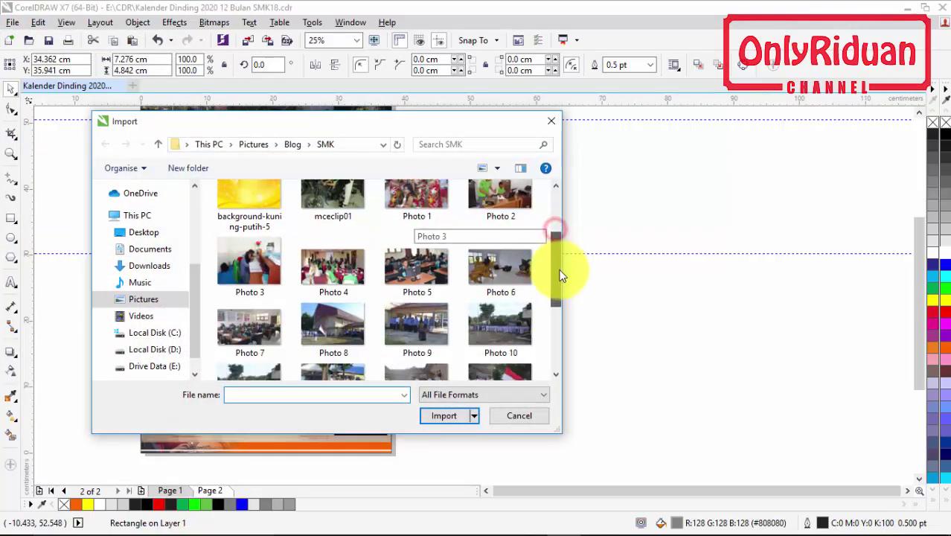
left_click(351, 260)
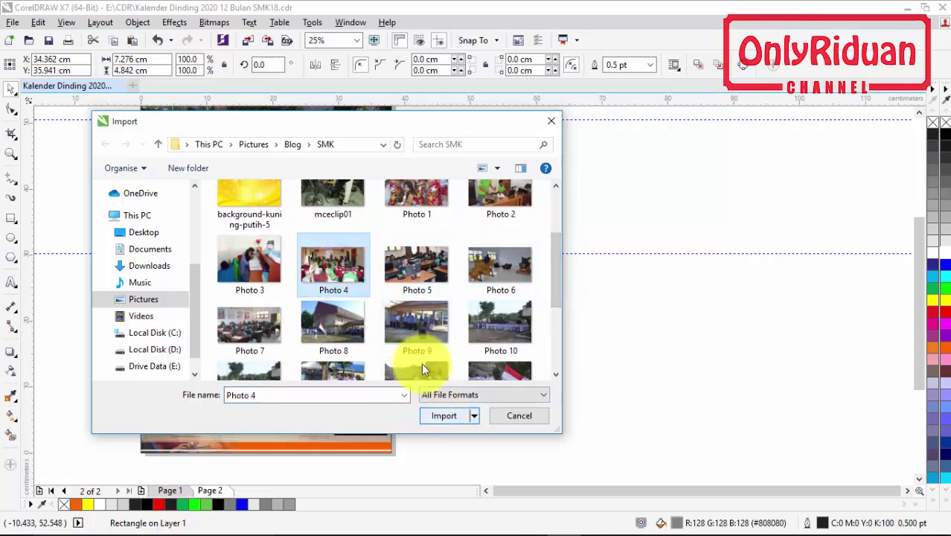
left_click(394, 258, "ctrl")
left_click(443, 416)
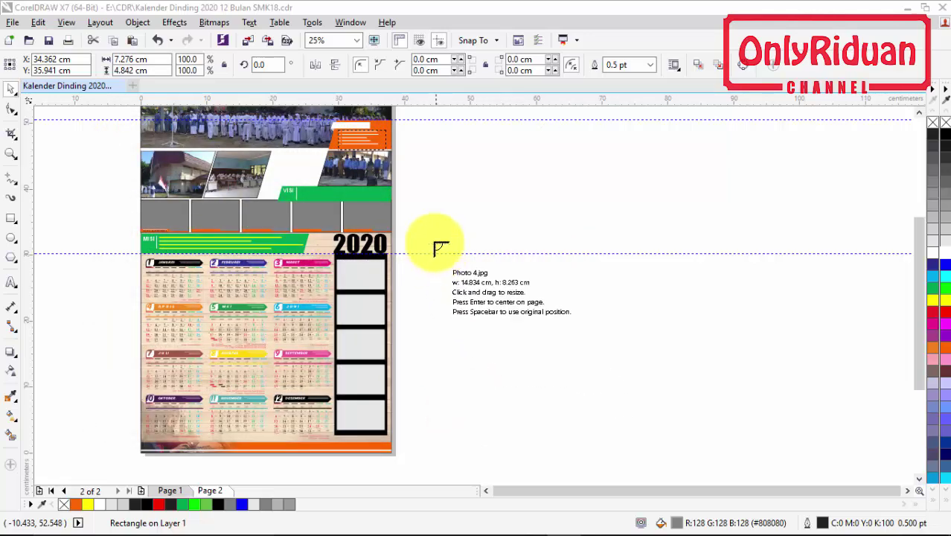
- Place Photo 4 and Photo 5 beside the page and scale them down slightly
left_click_drag(435, 192, 512, 237)
left_click_drag(526, 192, 603, 253)
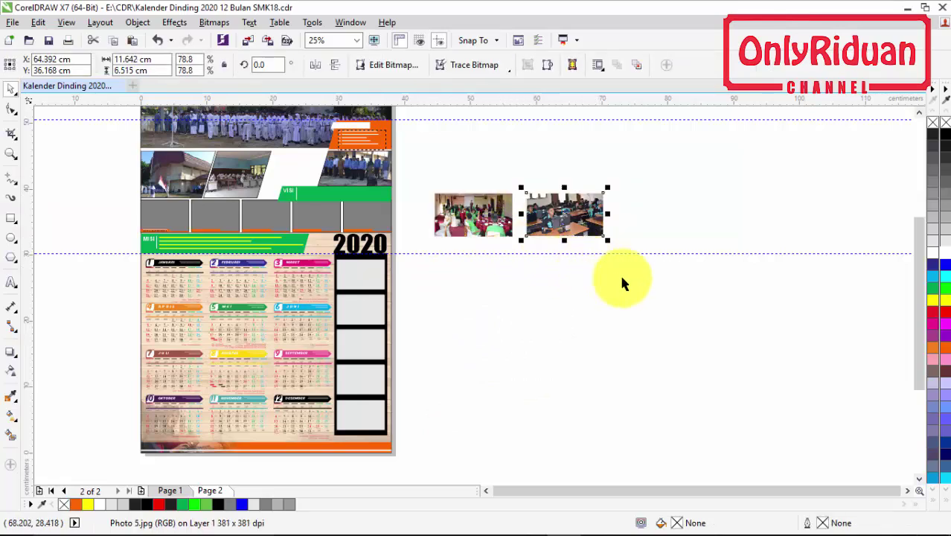
mouse_move(424, 169)
left_mouse_down()
mouse_move(619, 248)
mouse_move(596, 251)
mouse_move(586, 239)
left_mouse_up()
left_click(537, 286)
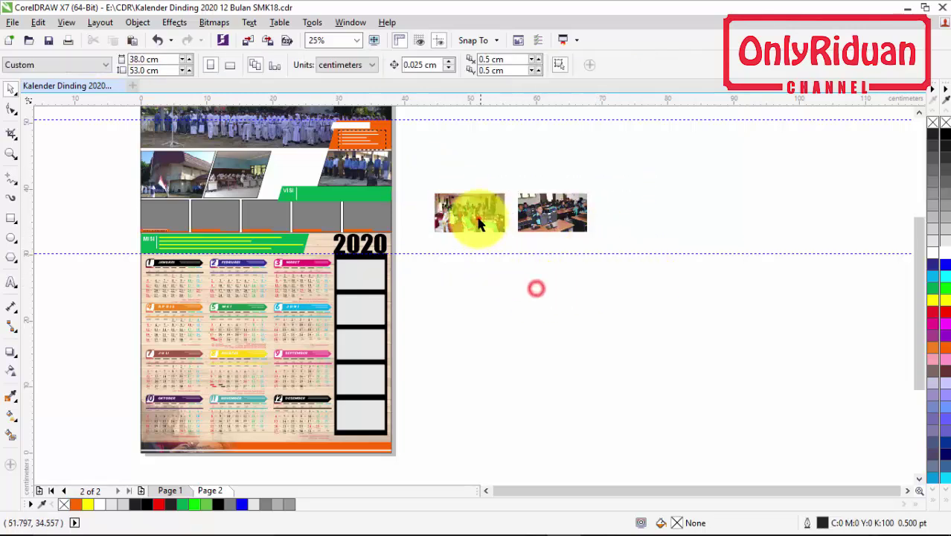
- PowerClip Photo 4 into the first grey box and Photo 5 into the second
left_click(471, 215)
right_click(476, 210)
left_click(538, 150)
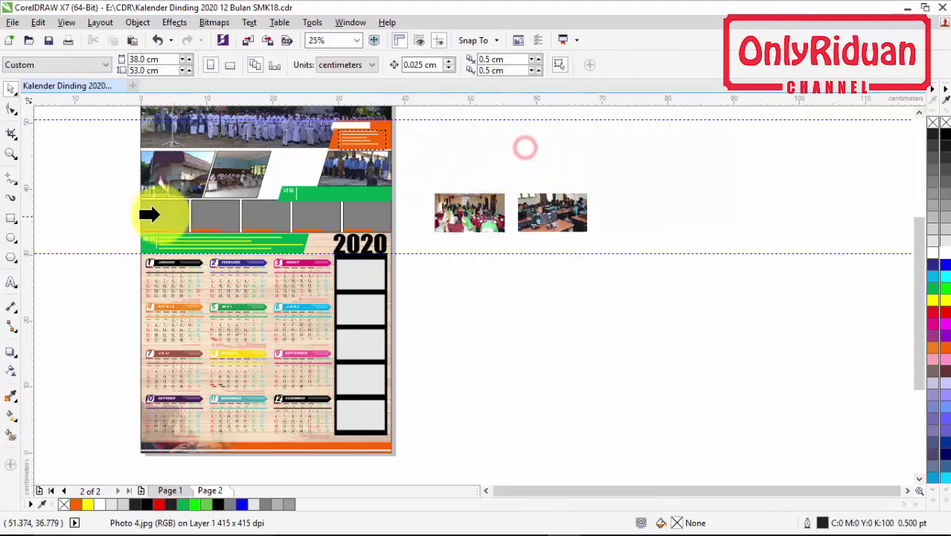
left_click(160, 216)
left_click(552, 212)
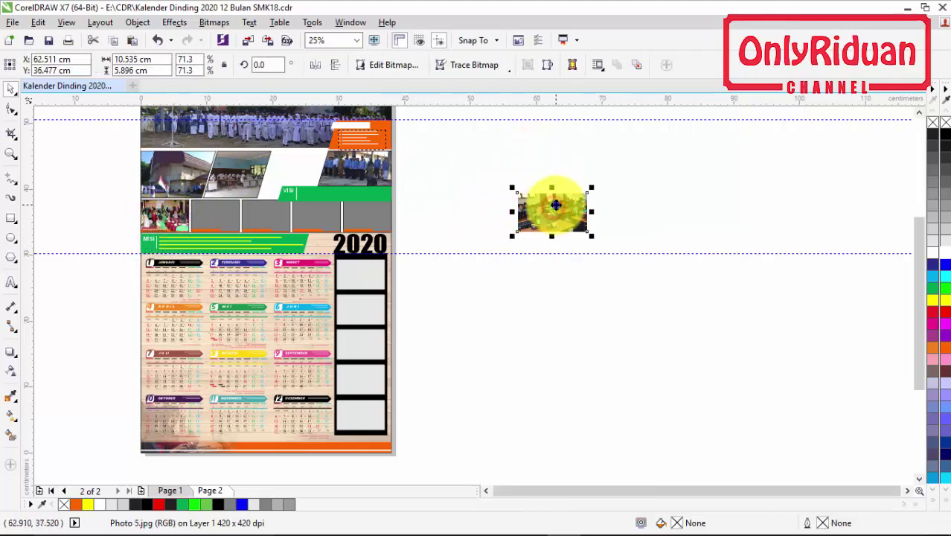
right_click(555, 204)
left_click(575, 147)
left_click(230, 214)
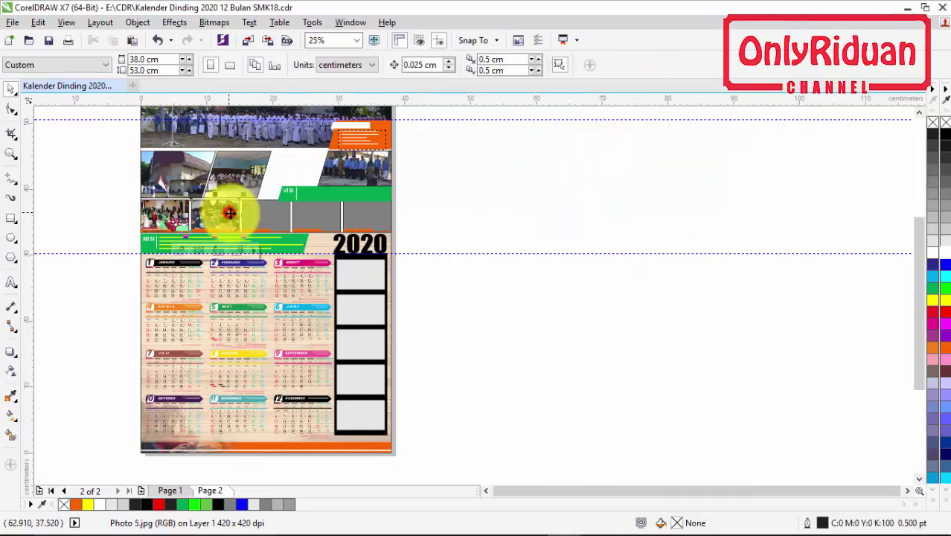
left_click(433, 264)
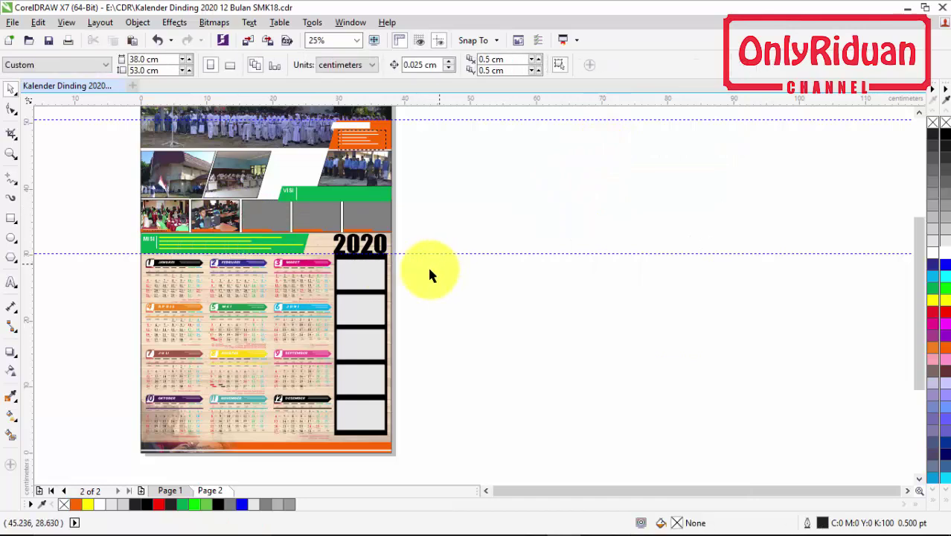
- Import Photo 1 and Photo 2 into the drawing
left_click(13, 22)
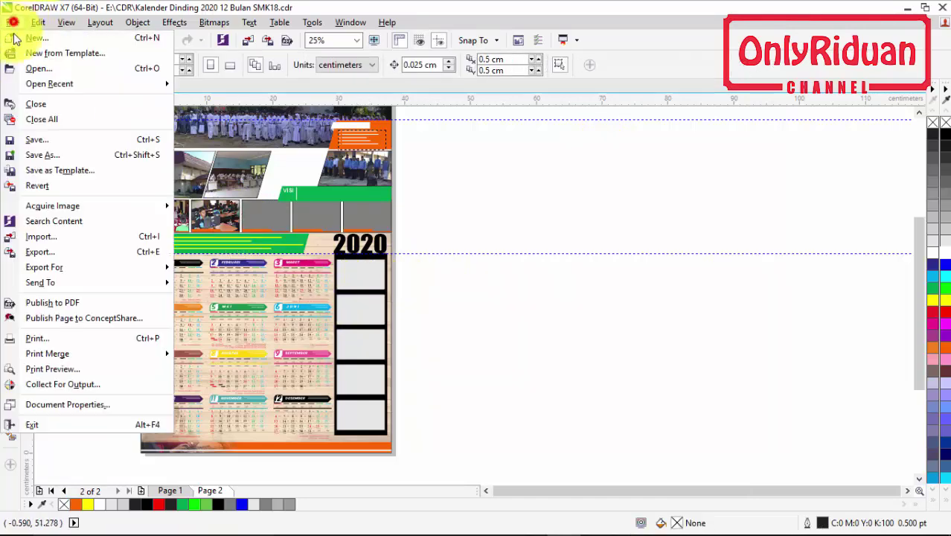
left_click(64, 239)
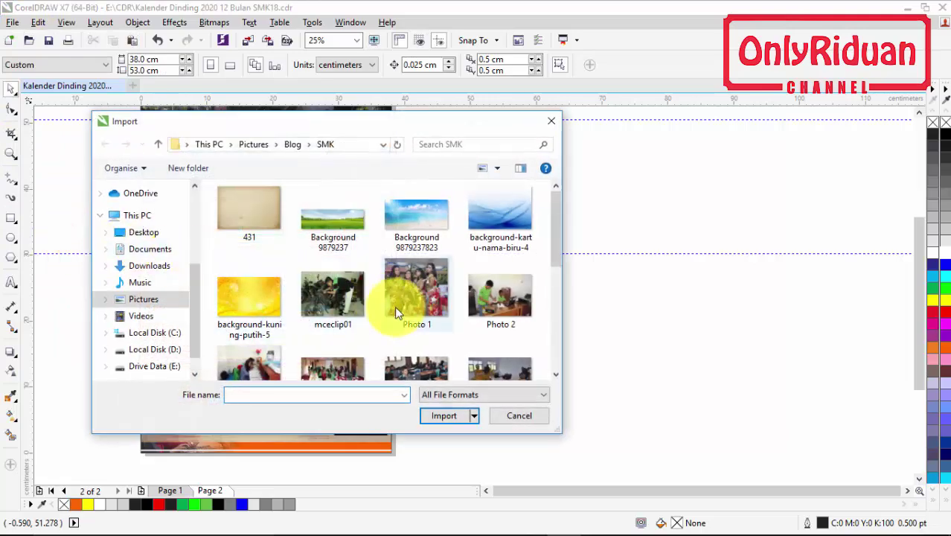
left_click_drag(559, 220, 567, 248)
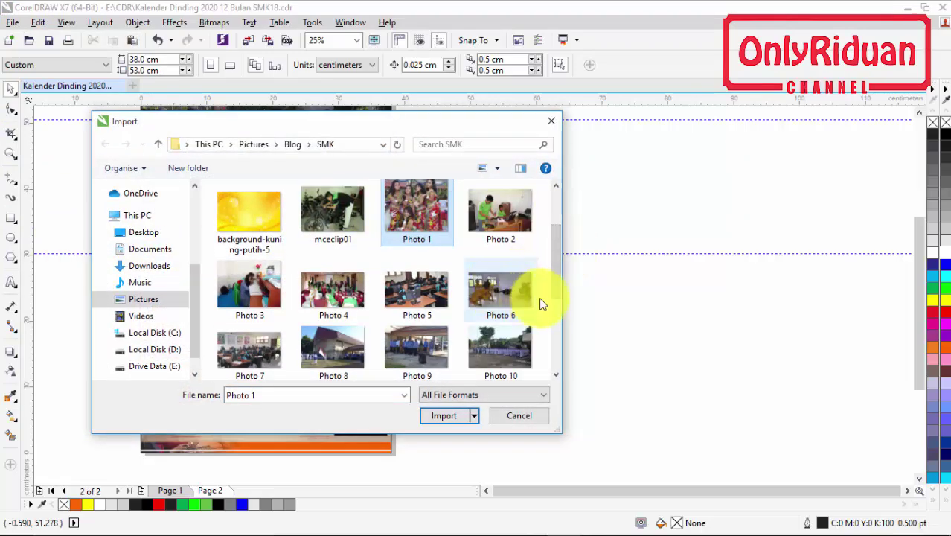
left_click_drag(552, 266, 555, 254)
left_click(494, 236, "ctrl")
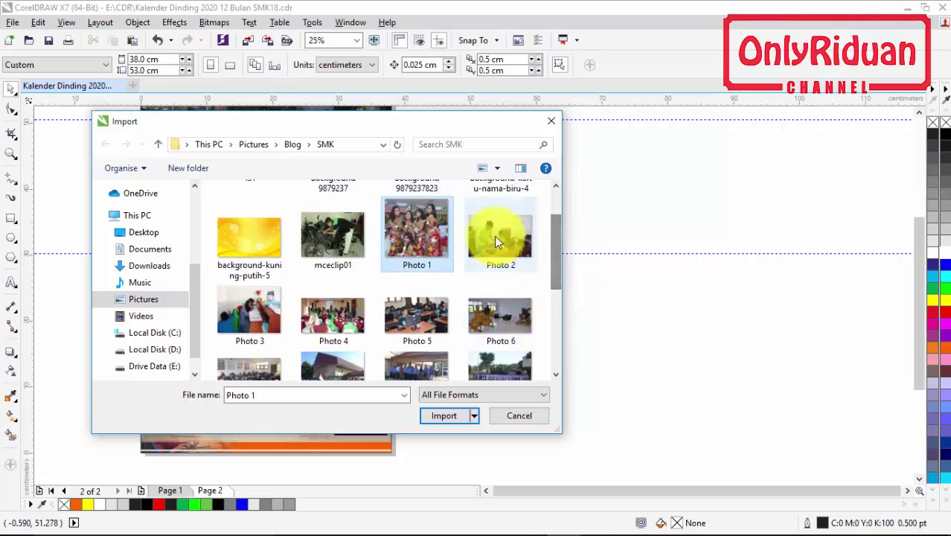
left_click(437, 420)
- PowerClip Photo 1 and Photo 2 into the top two frames below 2020
left_click_drag(510, 202, 564, 253)
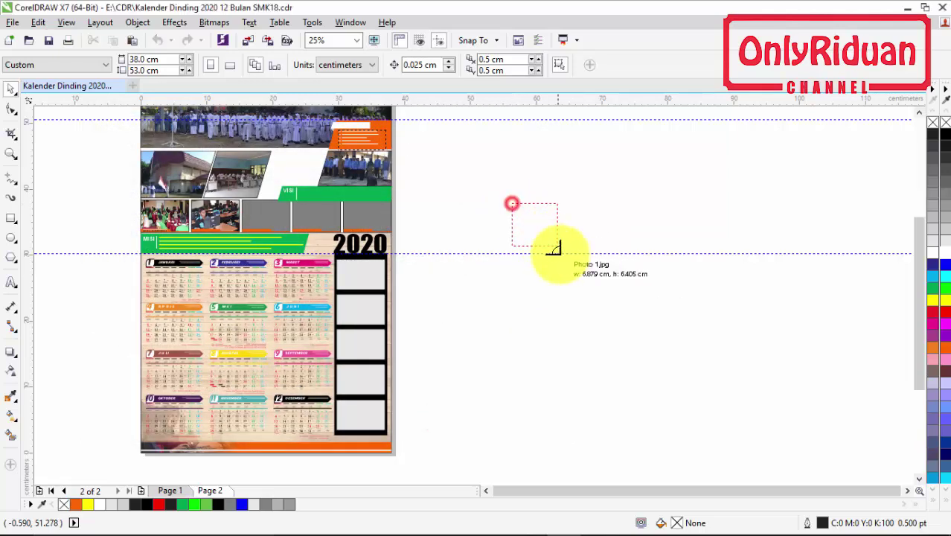
left_click_drag(512, 285, 564, 319)
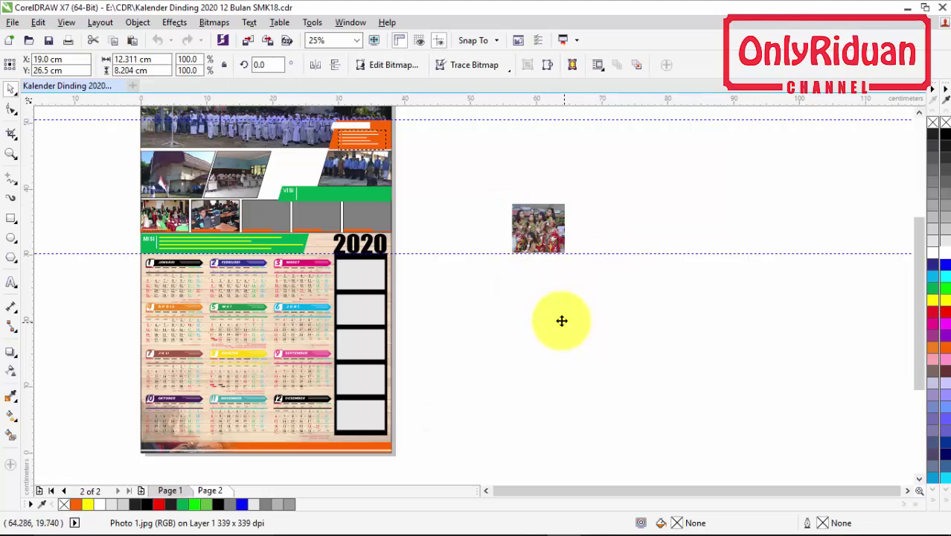
left_click(539, 220)
right_click(544, 218)
left_click(591, 149)
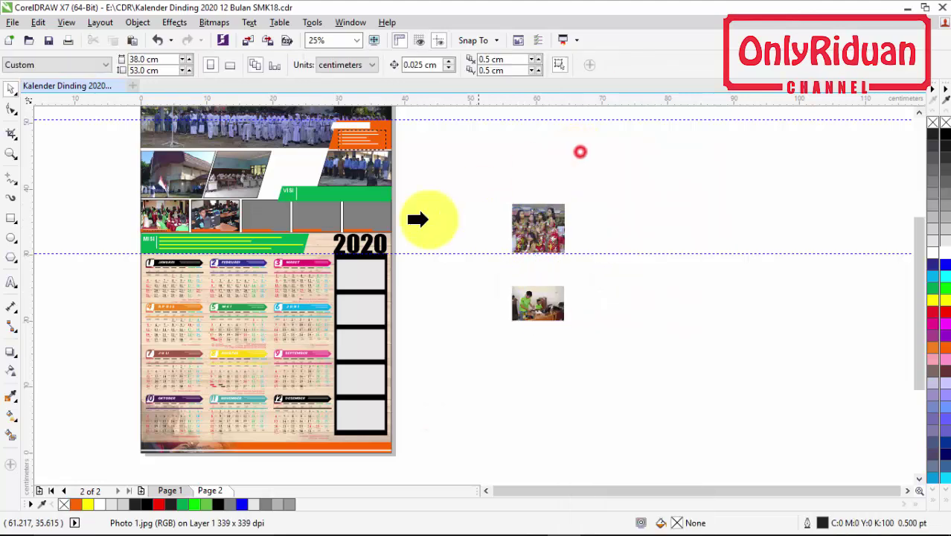
left_click(385, 288)
right_click(524, 305)
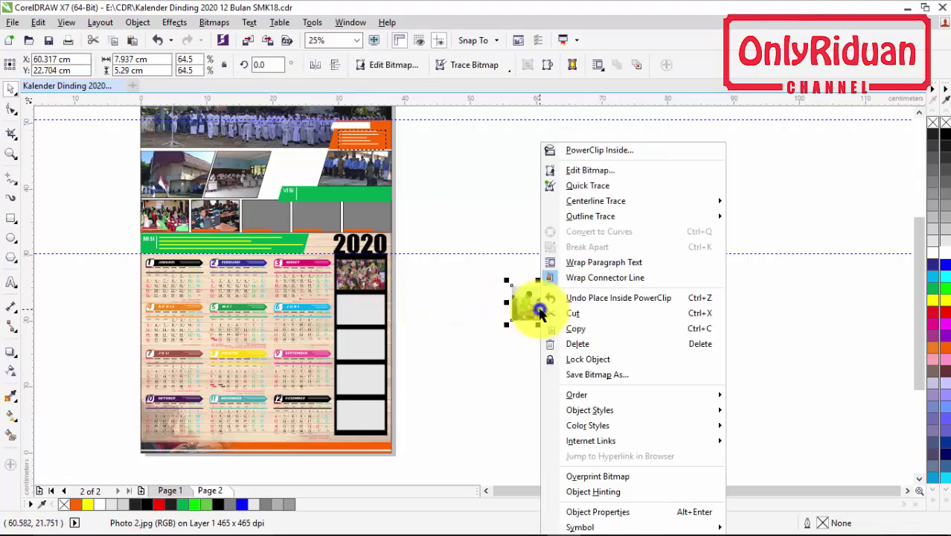
left_click(579, 151)
left_click(349, 312)
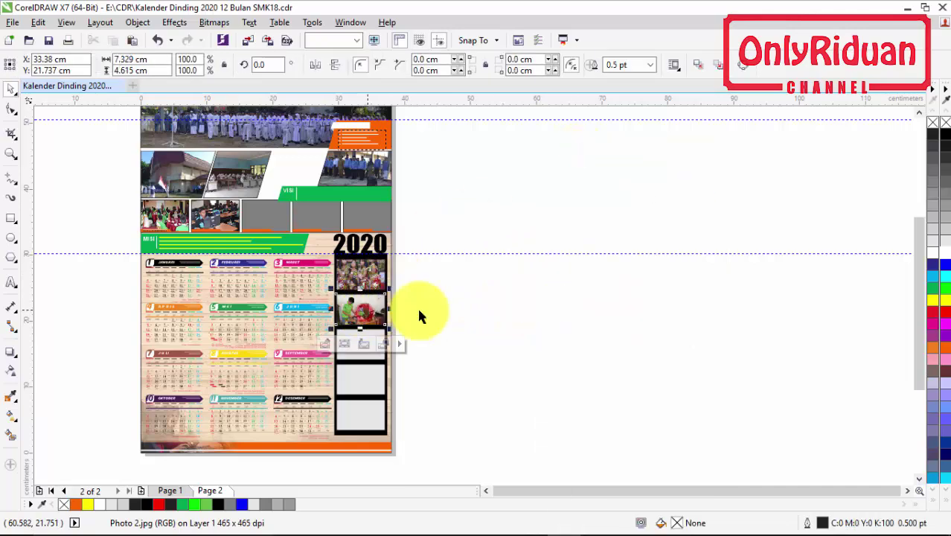
- Rescale the costume photo to 83.7% inside its frame so the whole group shows
scroll(362, 270, "up", 2)
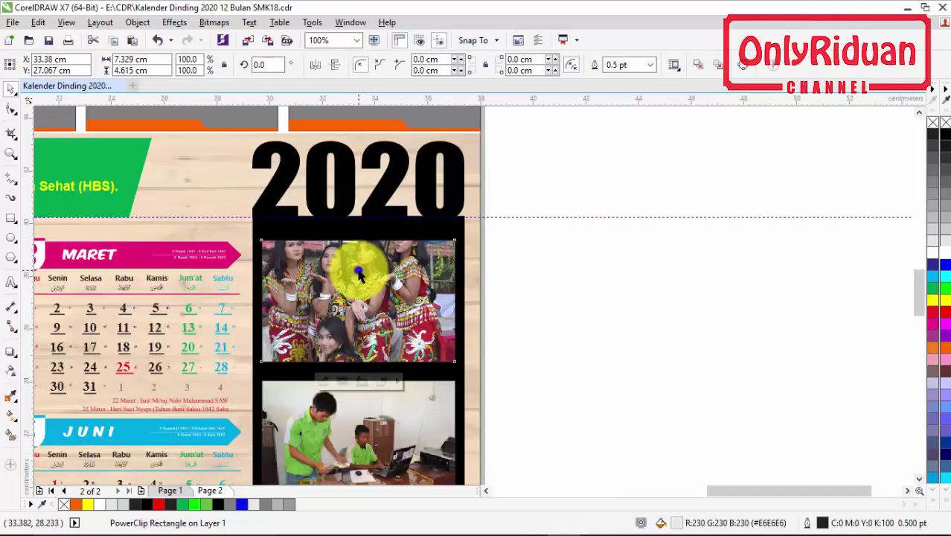
right_click(359, 266)
left_click(402, 171)
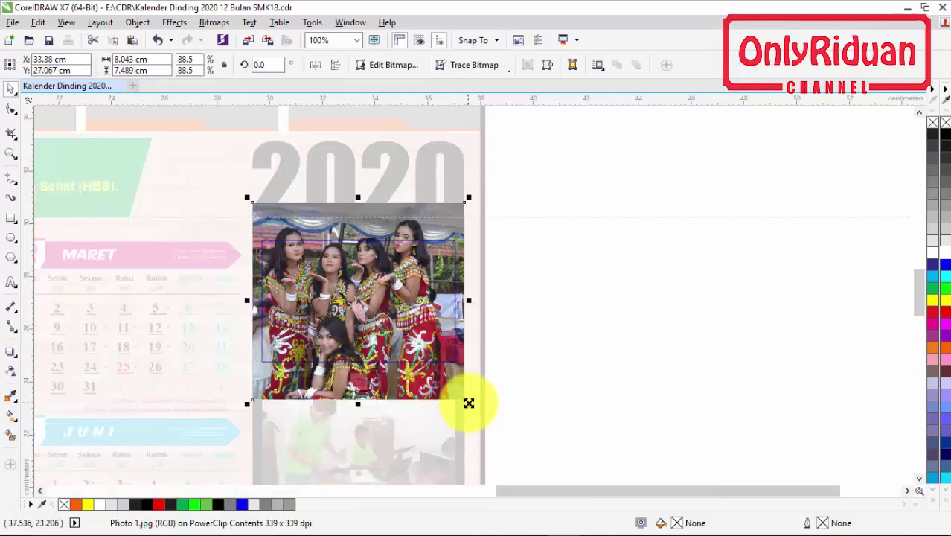
left_click_drag(468, 403, 467, 392)
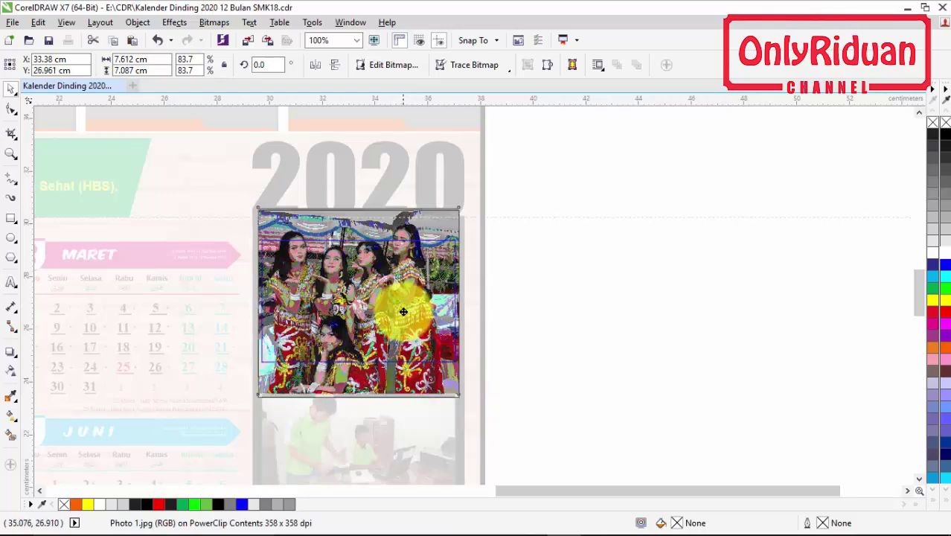
left_click_drag(403, 304, 403, 313)
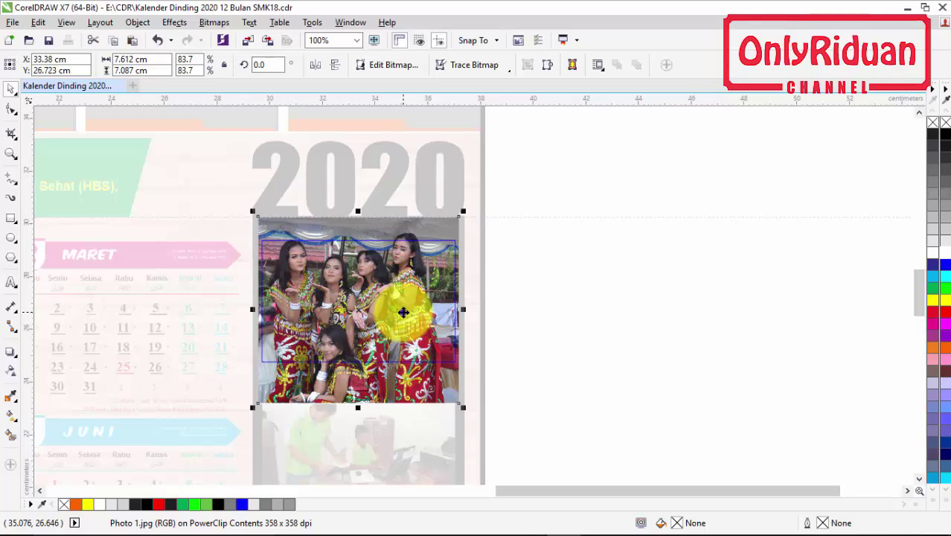
right_click(403, 311)
left_click(440, 215)
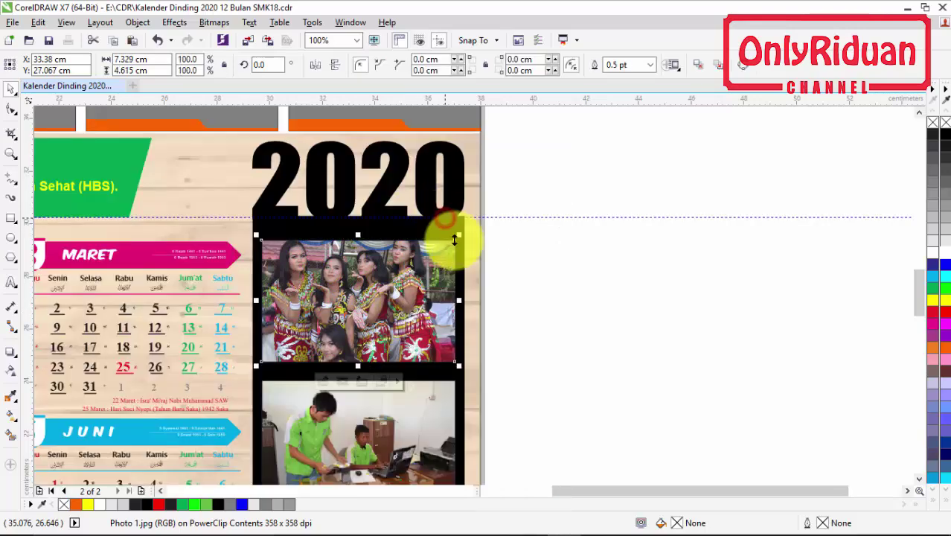
left_click(518, 288)
scroll(521, 281, "down", 2)
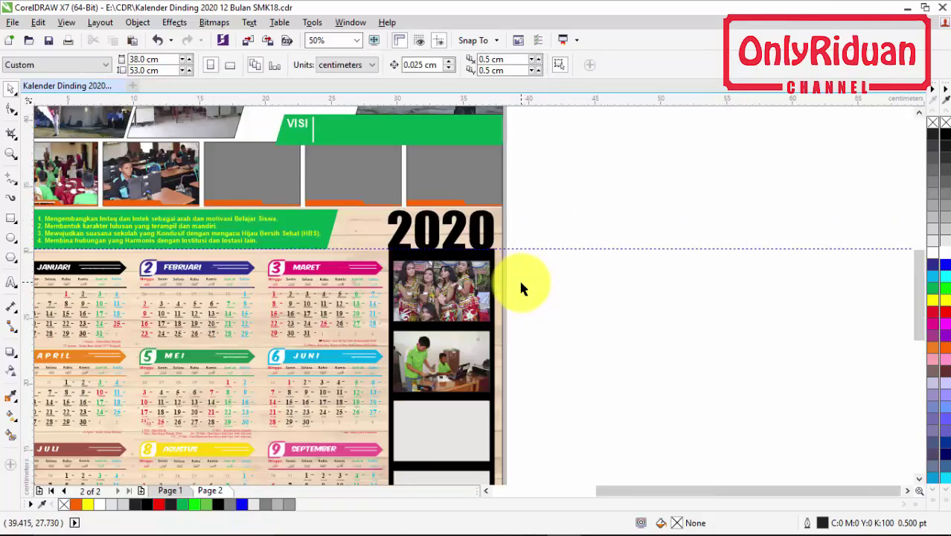
left_click(319, 284)
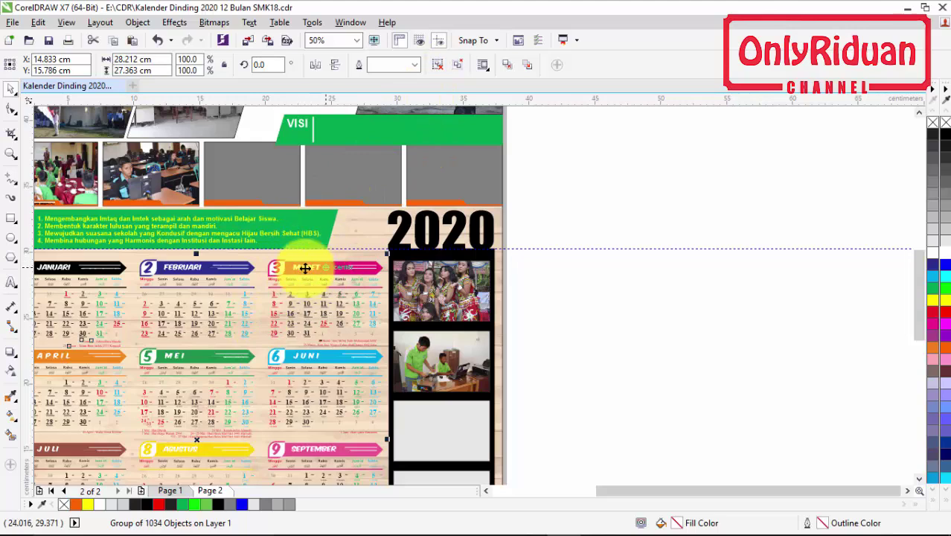
left_click(554, 267)
scroll(554, 267, "down", 4)
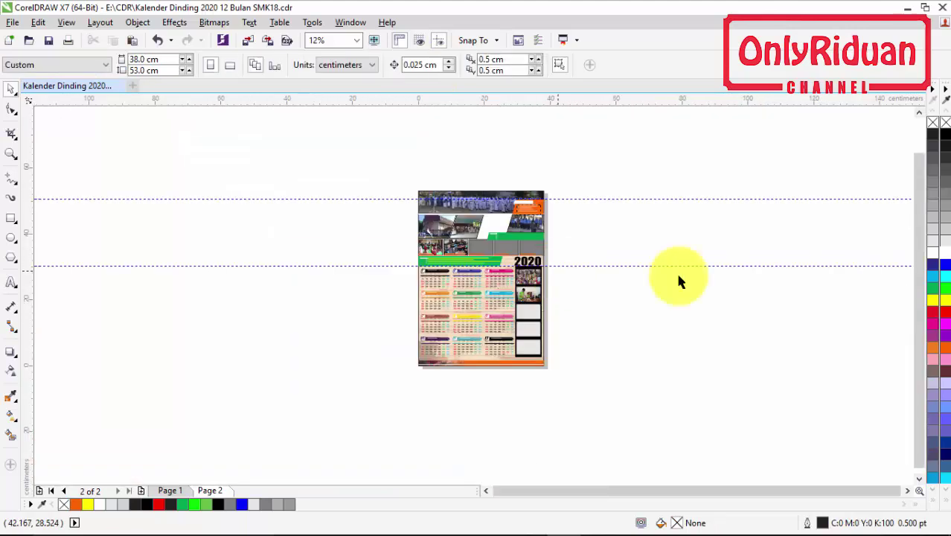
left_click(13, 154)
left_click_drag(490, 387, 393, 324)
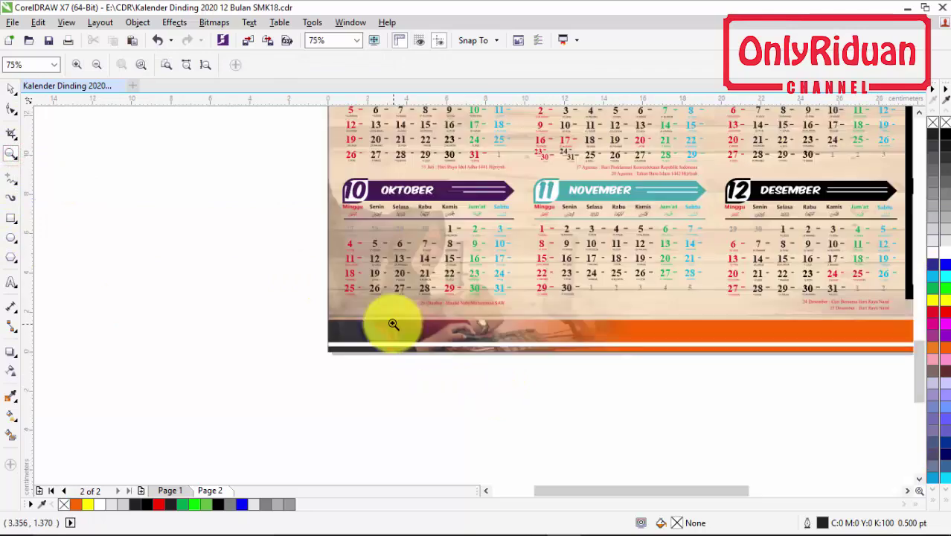
left_click(12, 90)
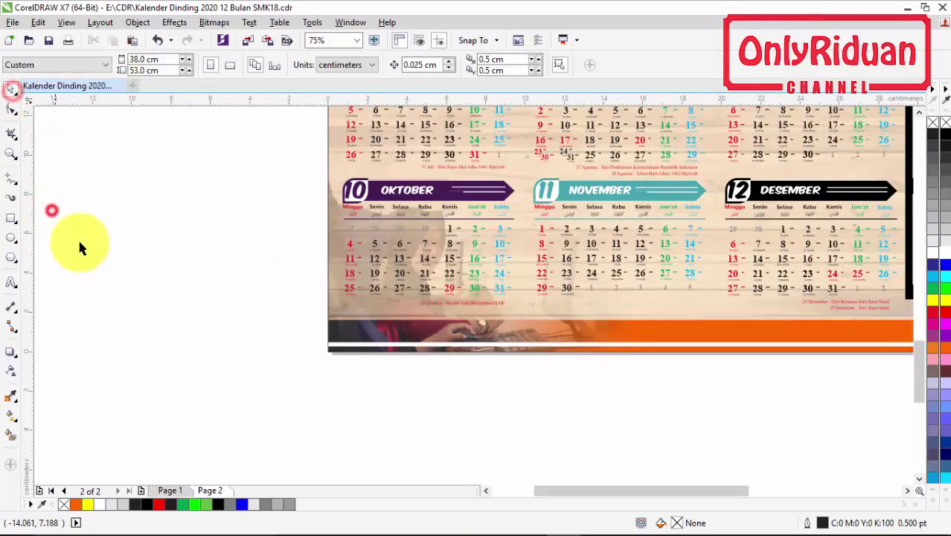
left_click(435, 333)
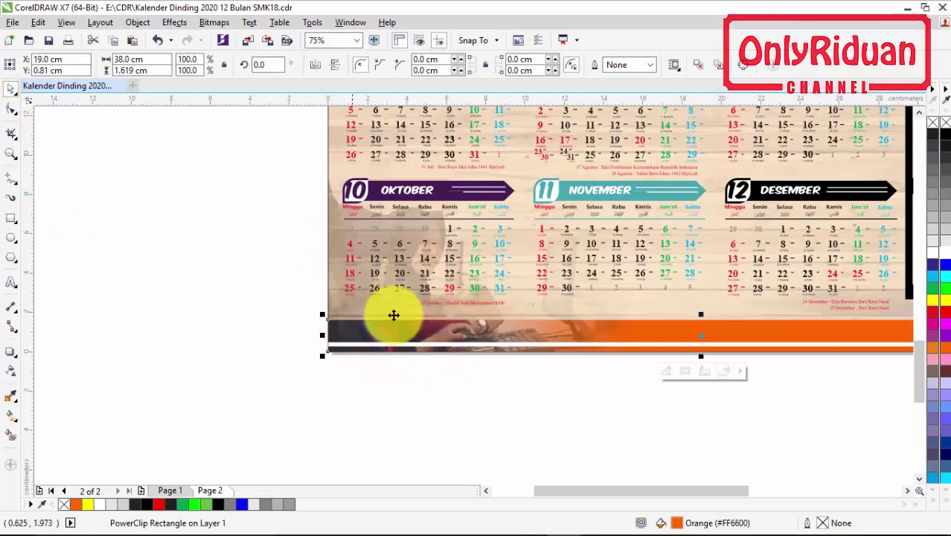
right_click(526, 331)
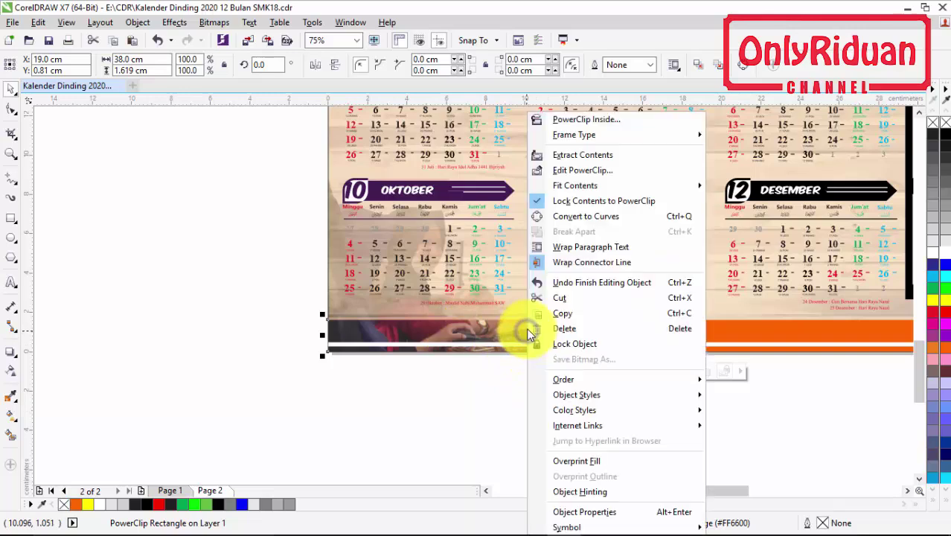
left_click(578, 173)
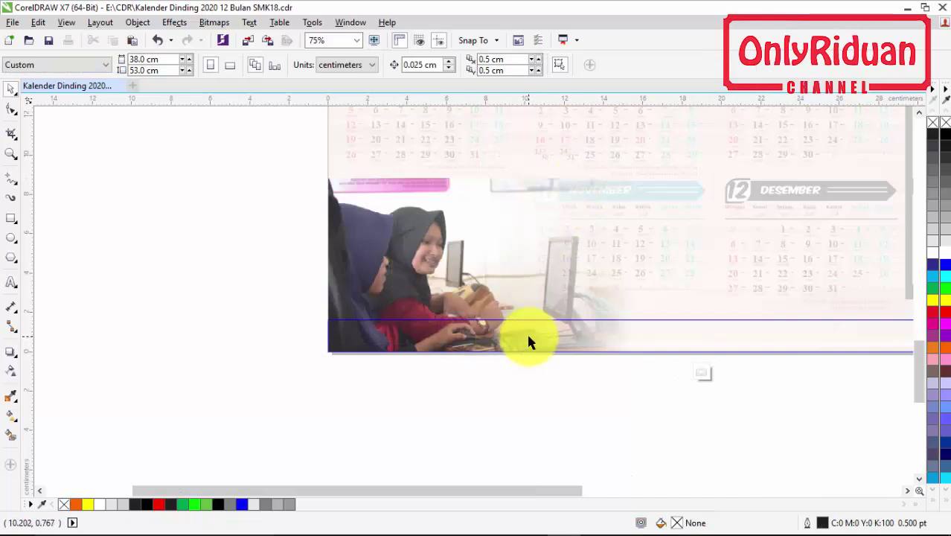
right_click(457, 339)
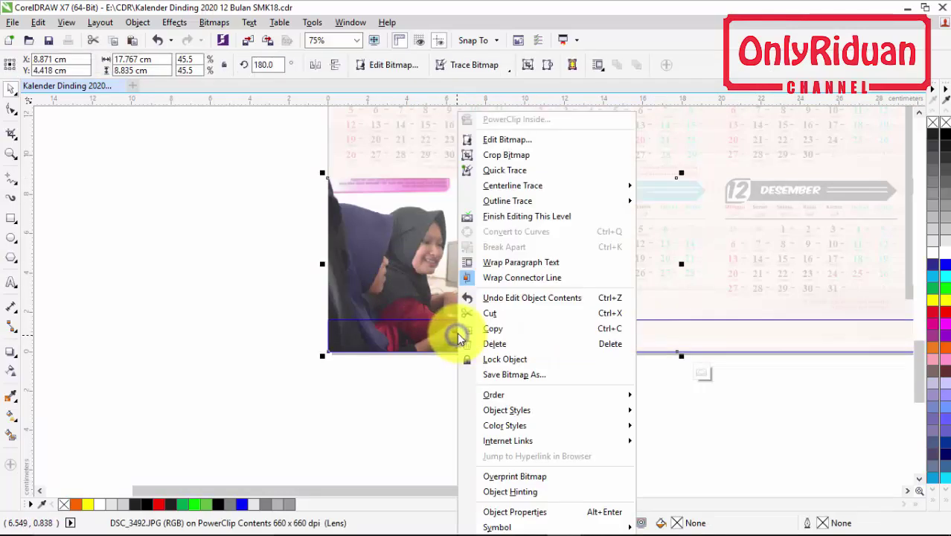
left_click(501, 215)
left_click(408, 381)
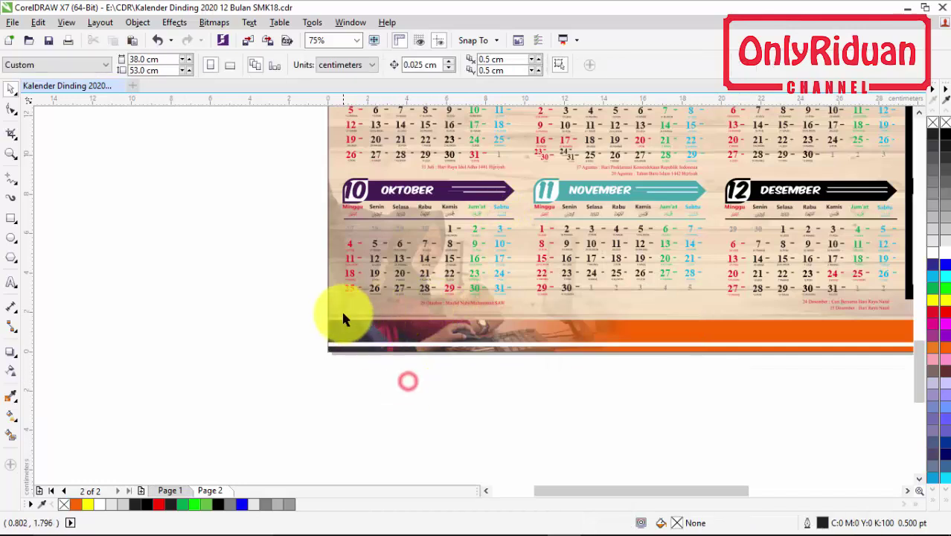
left_click(340, 311)
right_click(340, 305)
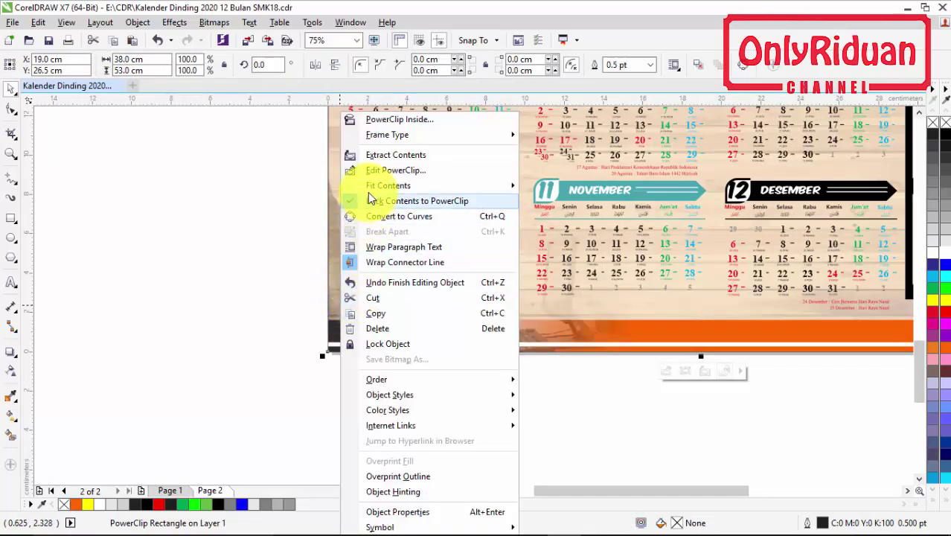
left_click(377, 173)
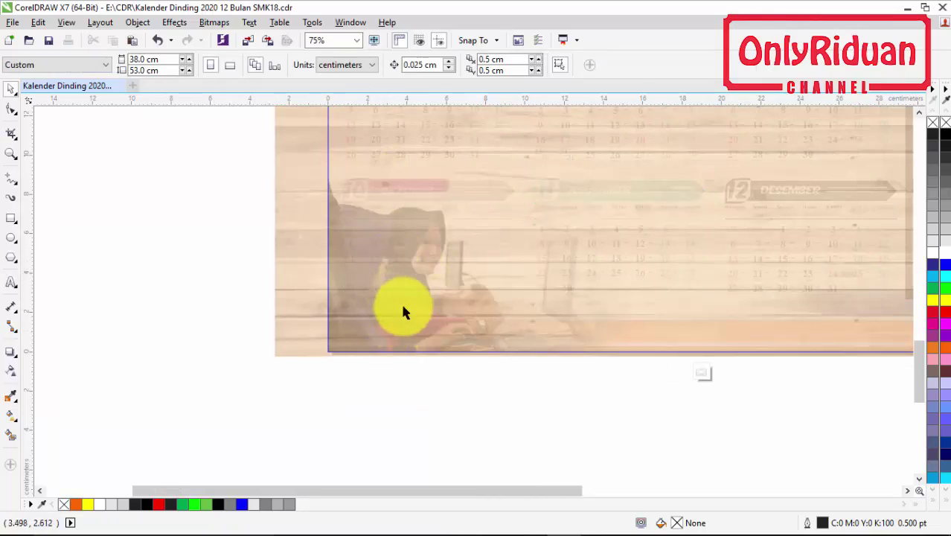
right_click(385, 260)
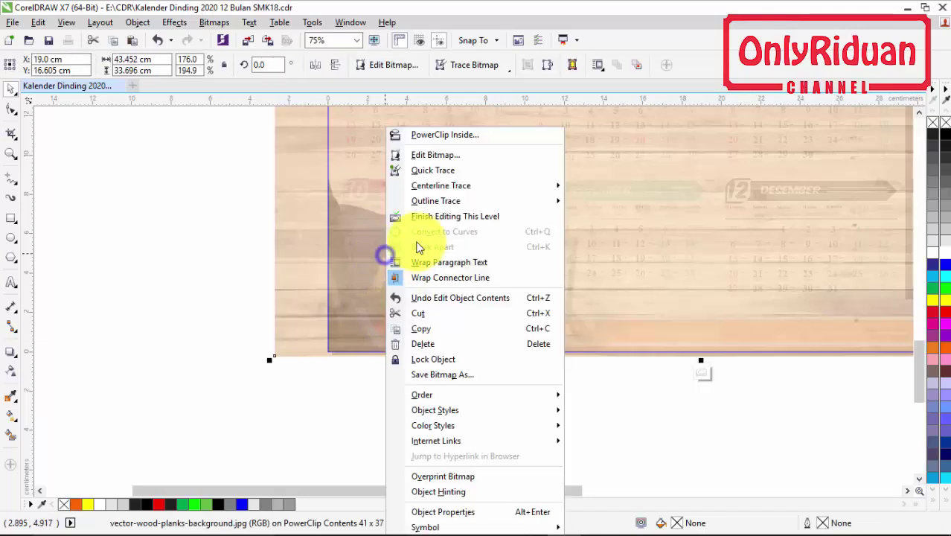
left_click(425, 216)
left_click(446, 336)
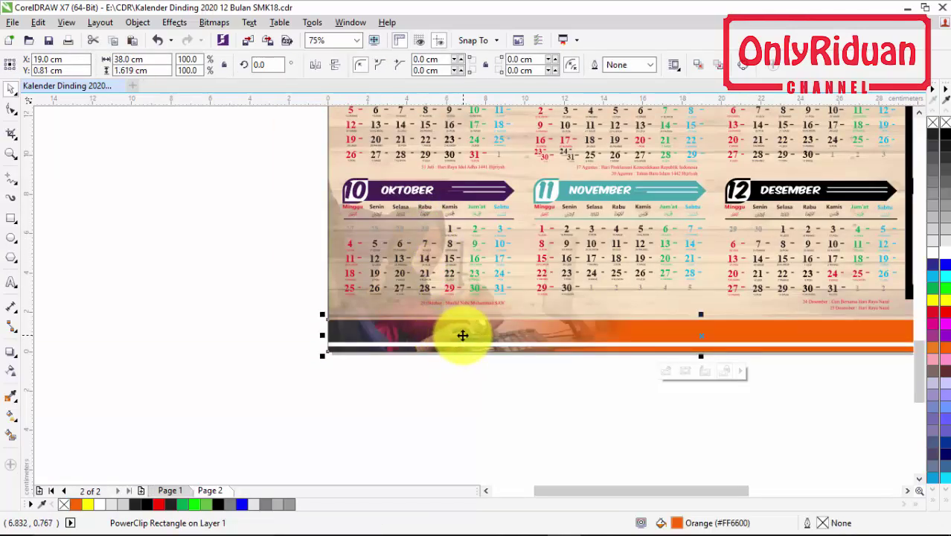
left_click_drag(466, 333, 466, 402)
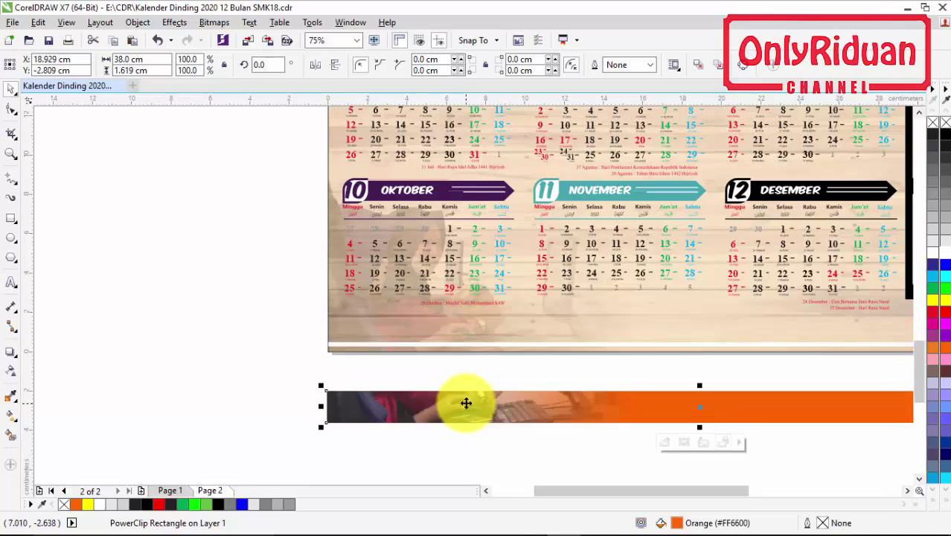
key("ctrl+z")
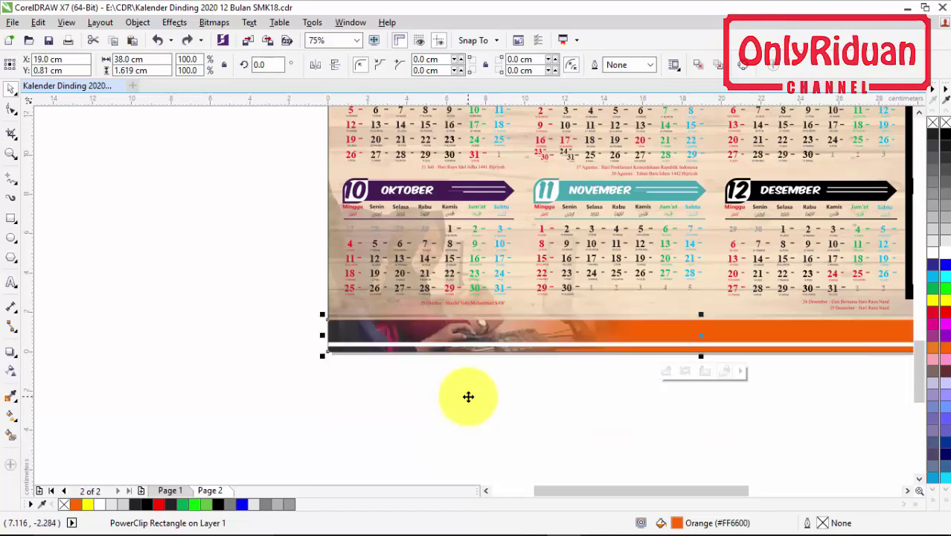
scroll(458, 378, "down", 1)
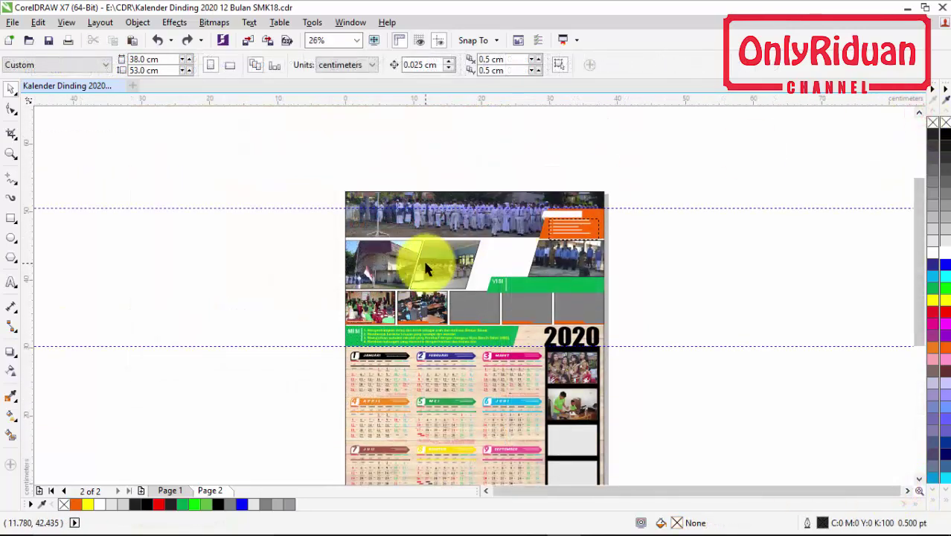
- Set the outlines of the two slanted photos in page 2's second row to None
scroll(417, 258, "up", 2)
left_click(433, 255)
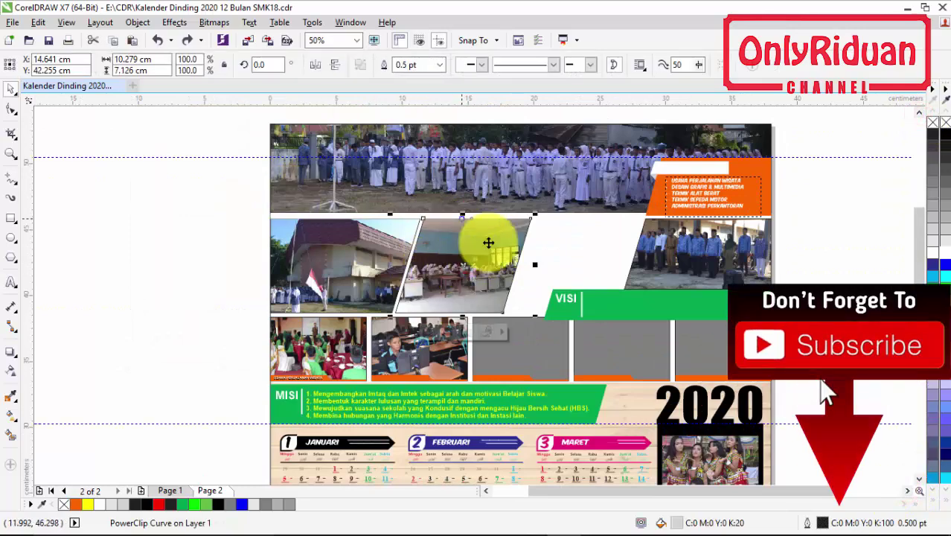
left_click(233, 239)
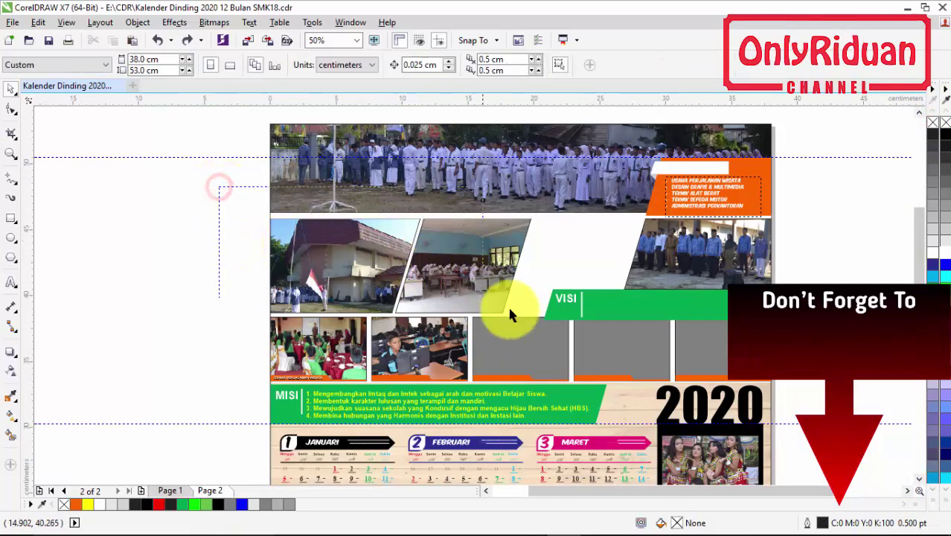
left_click_drag(218, 190, 541, 316)
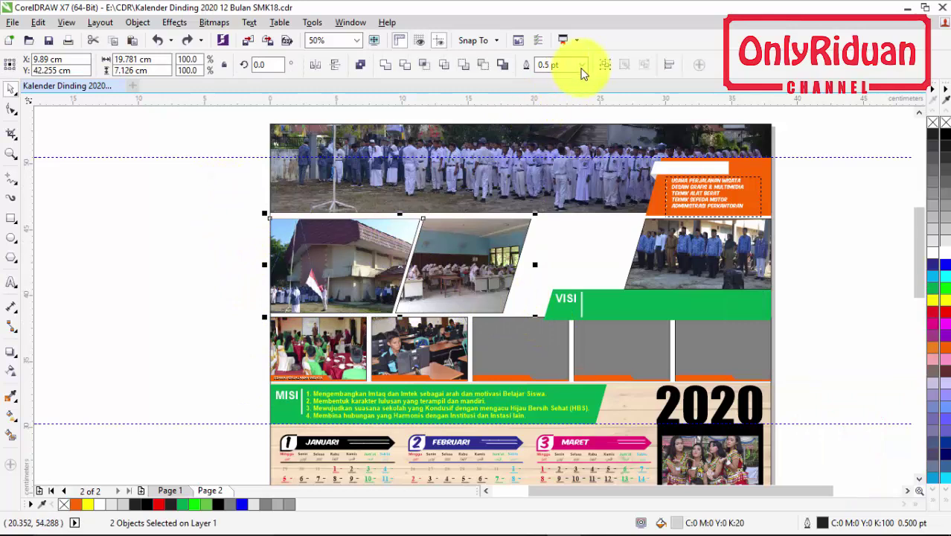
left_click(581, 65)
left_click(562, 79)
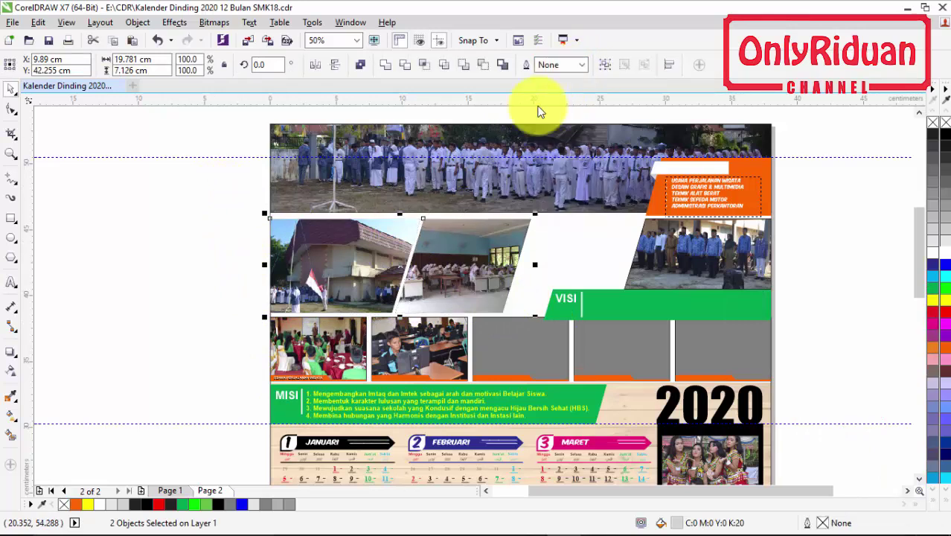
left_click(919, 113)
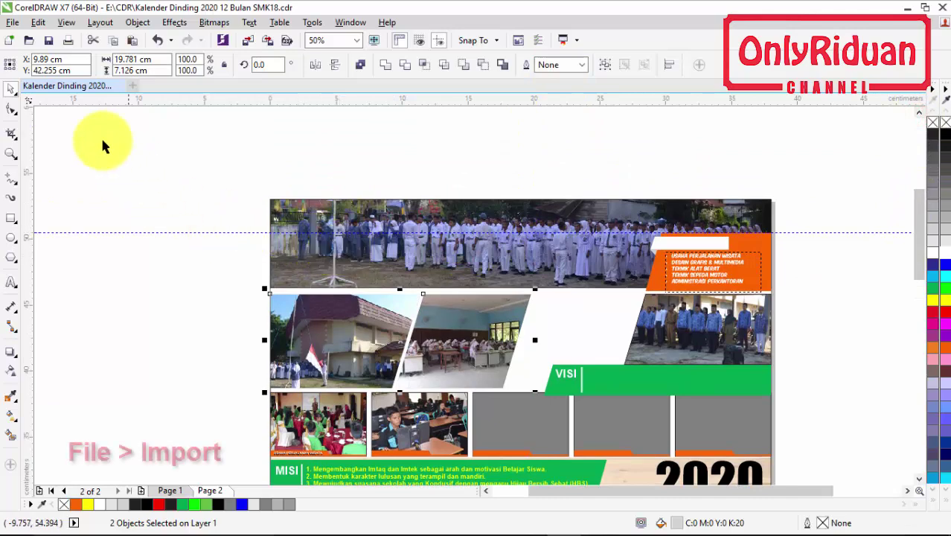
- Import the ruhui_rahayu_samarinda emblem and place it at the header photo's top-left
left_click(12, 22)
left_click(67, 235)
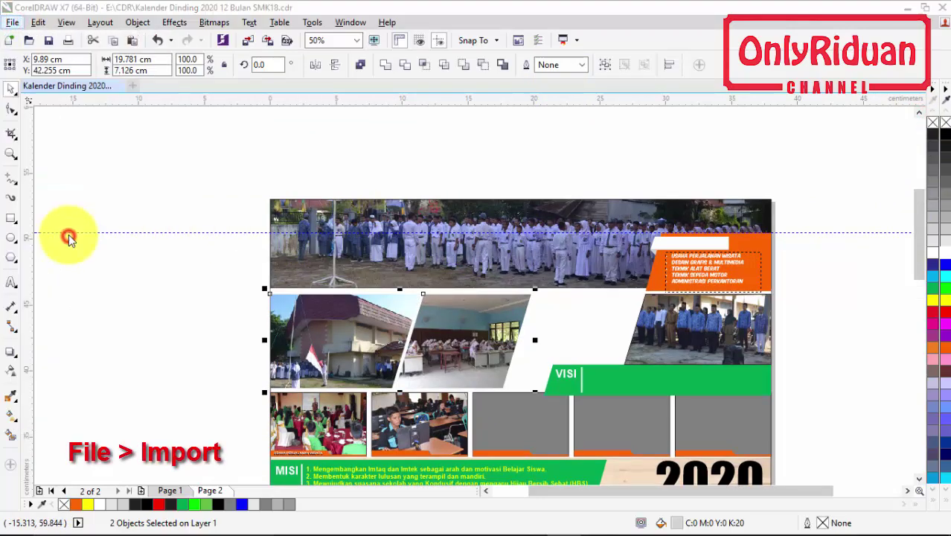
left_click_drag(551, 237, 552, 322)
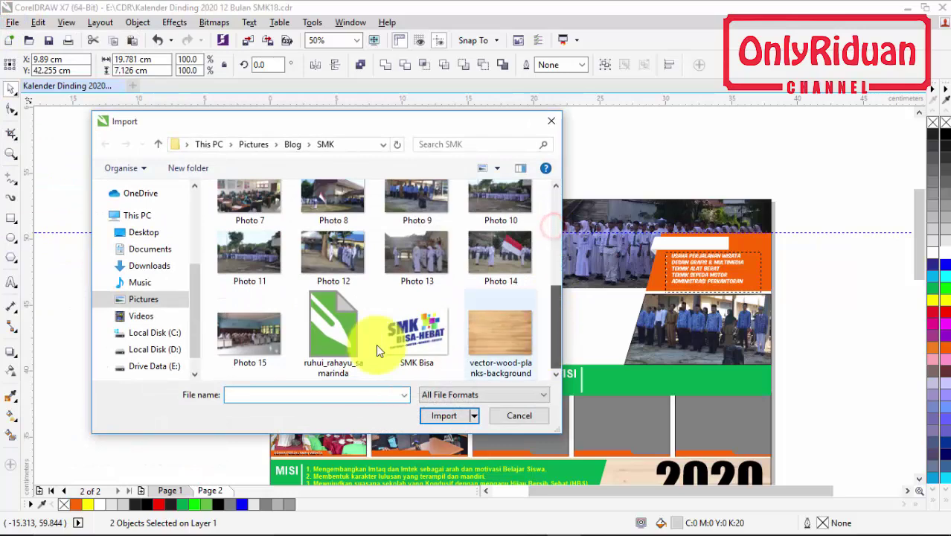
left_click(363, 357)
left_click(443, 444)
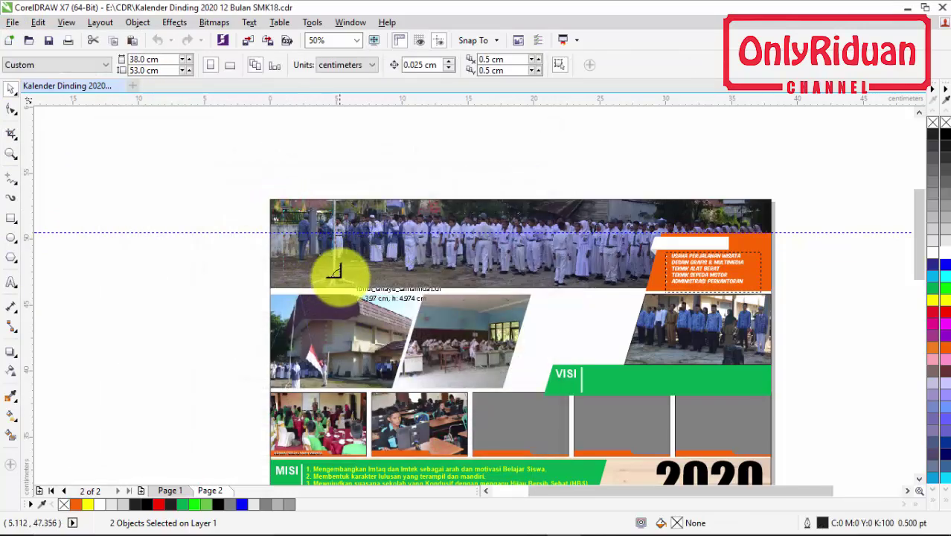
left_click_drag(281, 209, 336, 275)
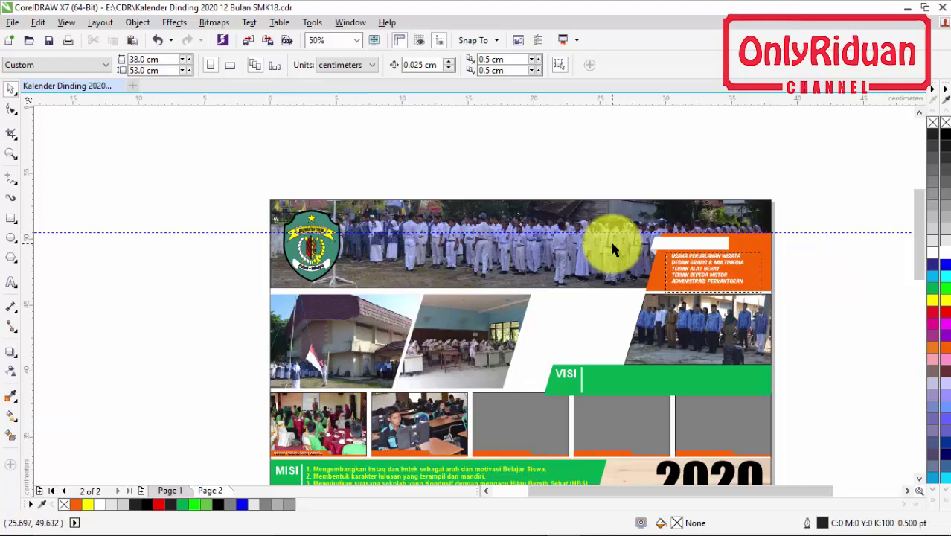
- Copy the DINAS PENDIDIKAN PROVINSI KALTIM / SMK NEGERI 18 SAMARINDA header text onto page 2
left_click(165, 491)
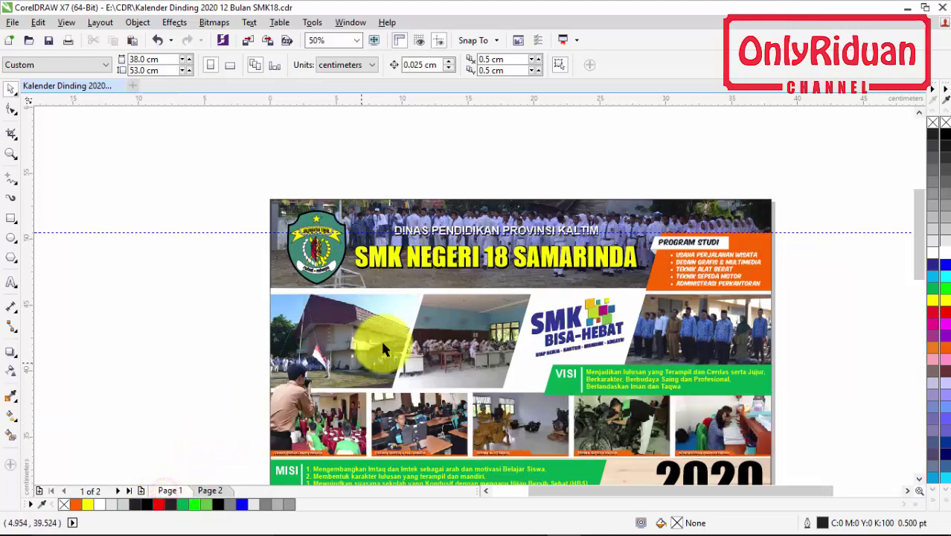
left_click_drag(345, 180, 651, 290)
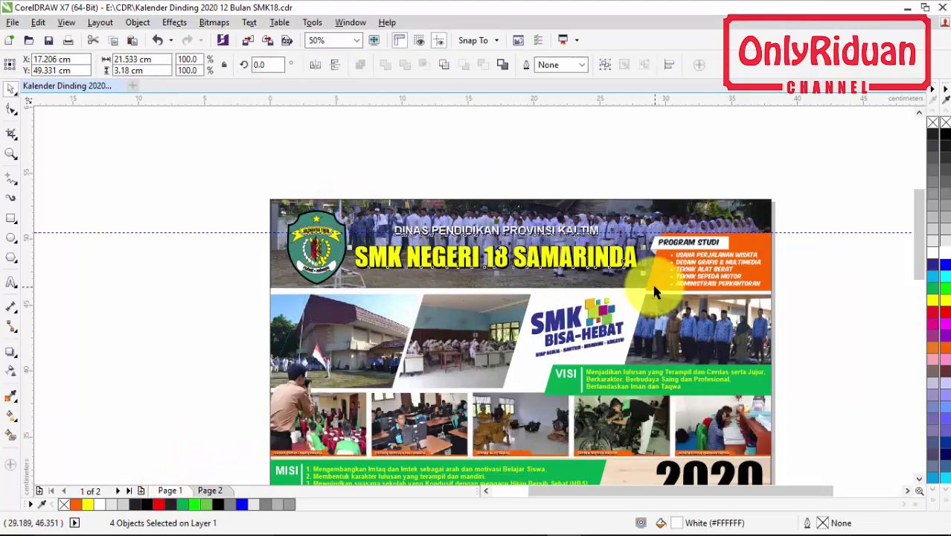
left_click(212, 490)
key("ctrl+v")
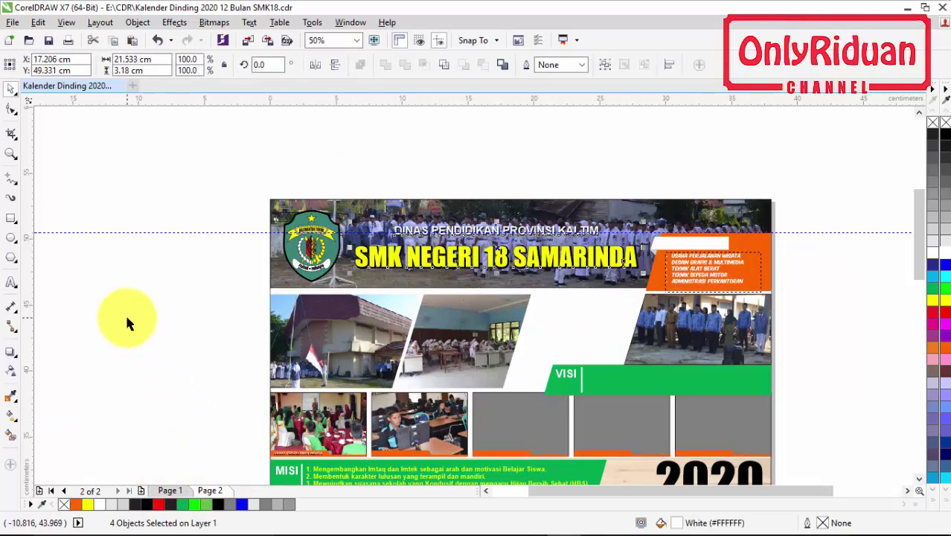
left_click(126, 317)
- Ungroup page 1's Program Studi label and copy its PROGRAM STUDI text onto page 2's banner
left_click(170, 489)
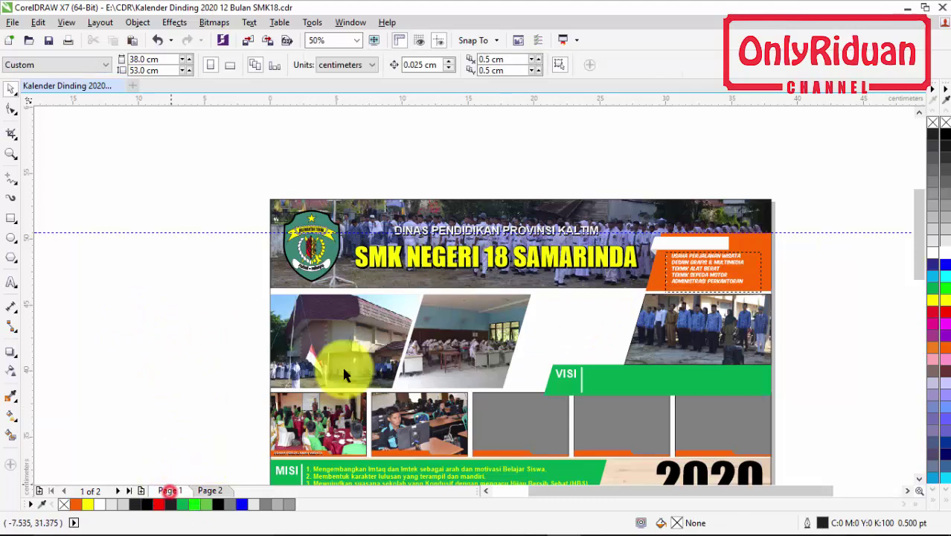
left_click(675, 244)
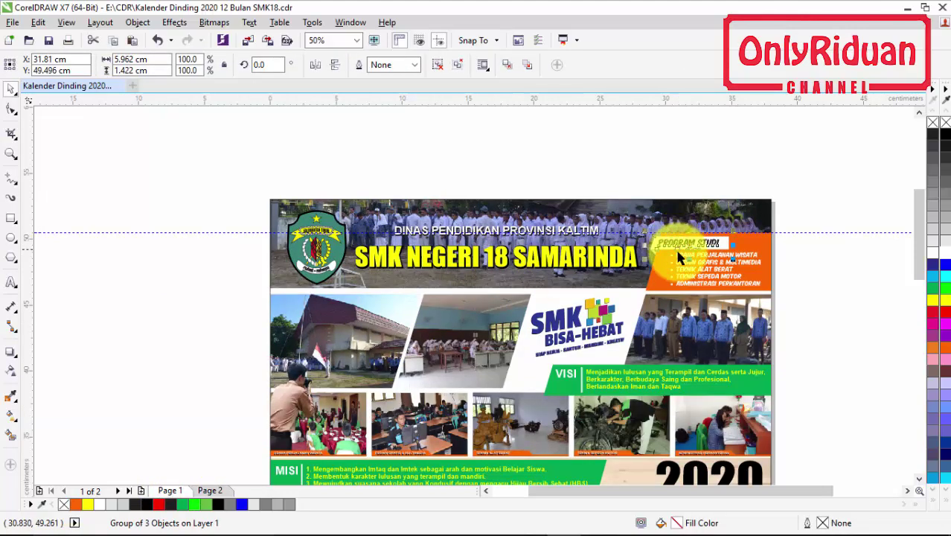
left_click(676, 191)
left_click(697, 242)
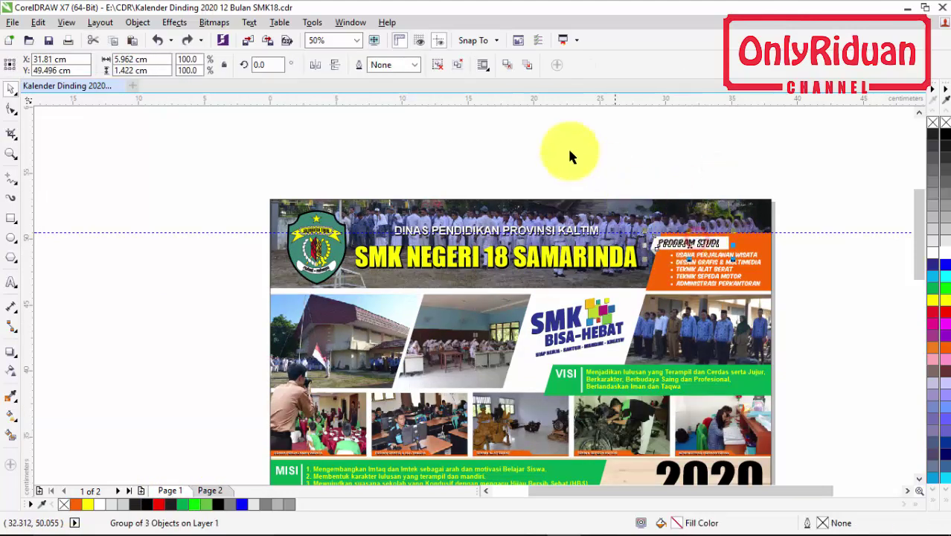
left_click(445, 70)
left_click(495, 120)
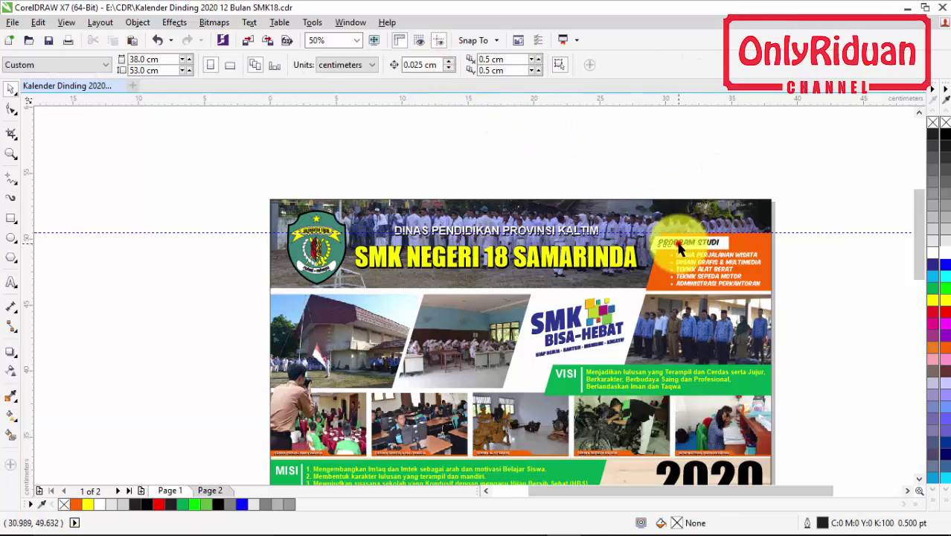
left_click(678, 244)
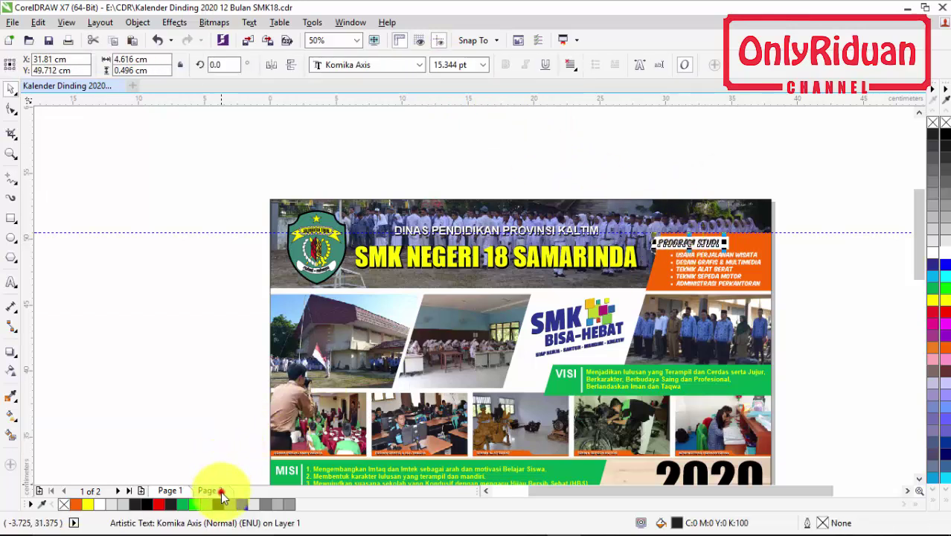
left_click(209, 490)
left_click(637, 253)
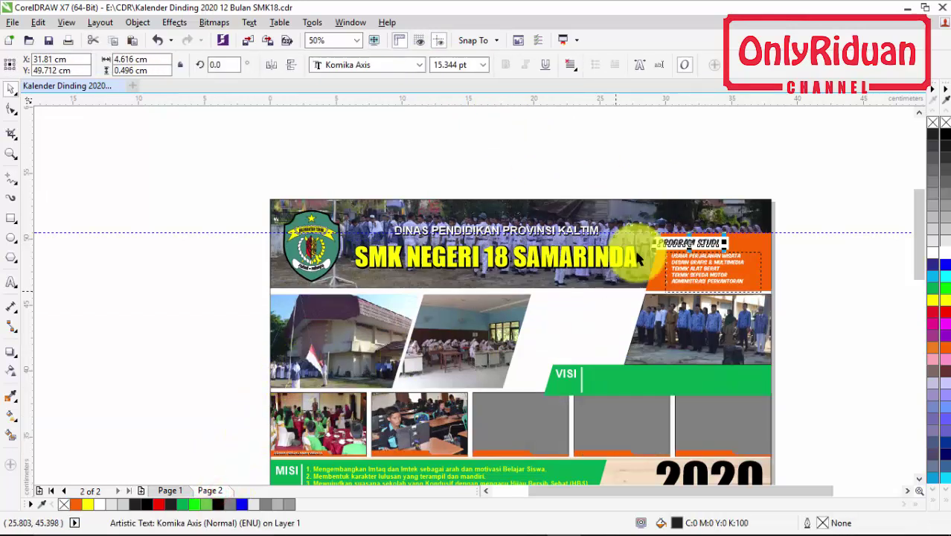
left_click(662, 170)
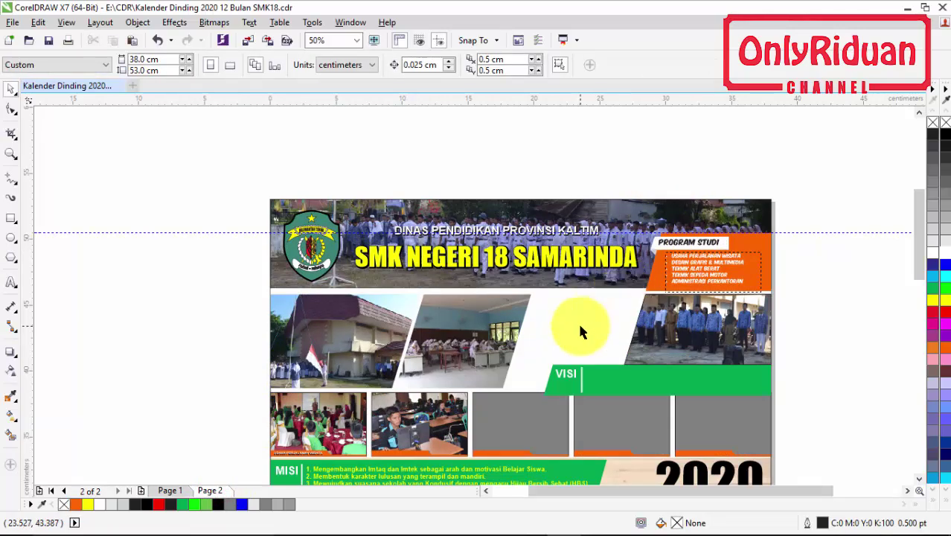
scroll(536, 359, "down", 3)
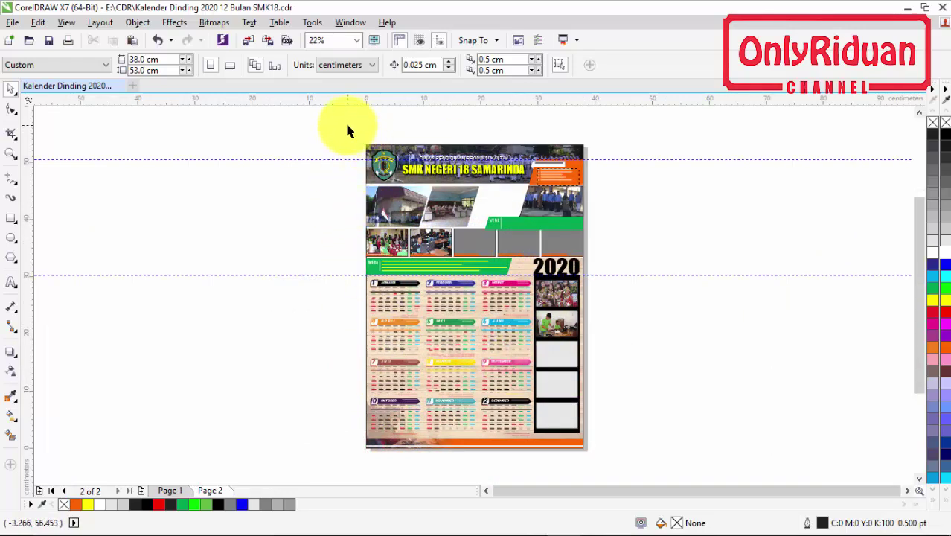
- Group all 43 objects on page 2 and export as JPEG 'Kalender Dinding 2020 12 Bulan SMK18'
mouse_move(347, 125)
left_mouse_down()
mouse_move(611, 469)
mouse_move(607, 461)
left_mouse_up()
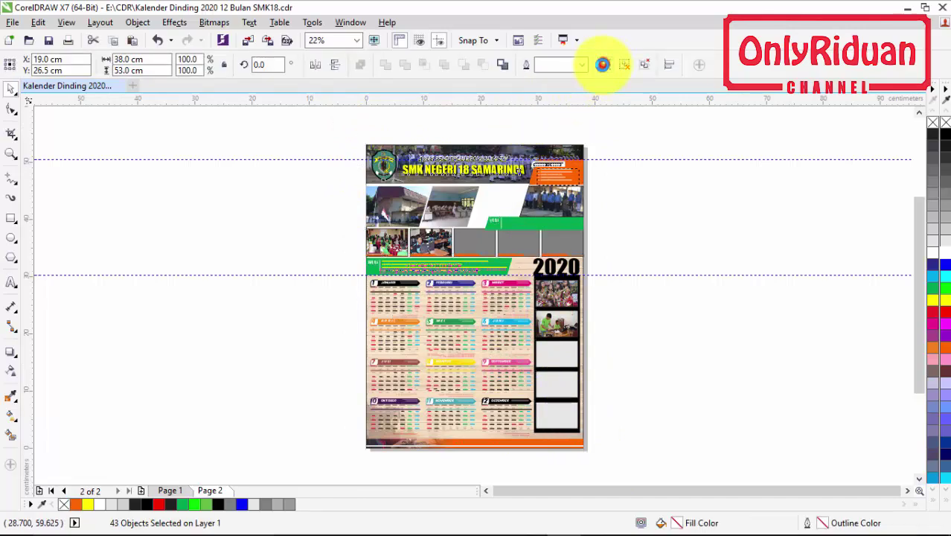
left_click(603, 65)
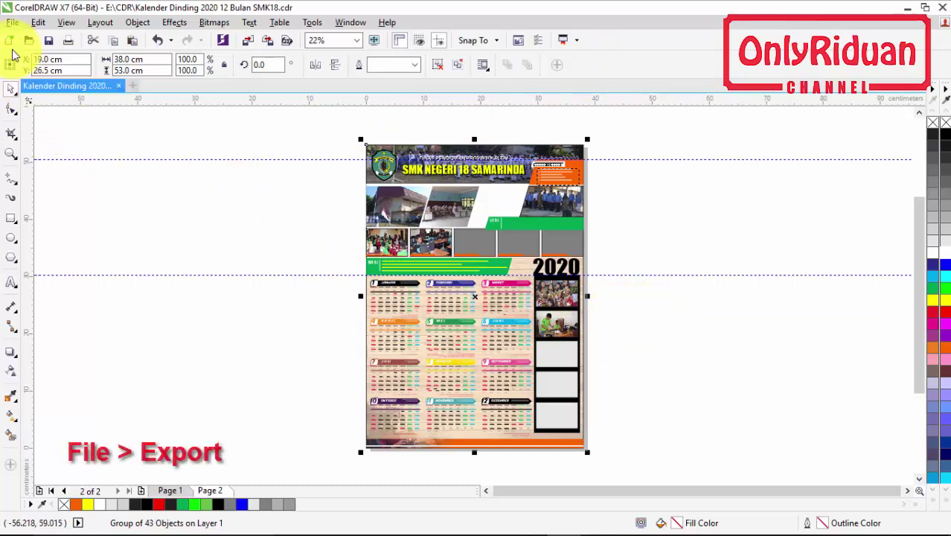
left_click(13, 21)
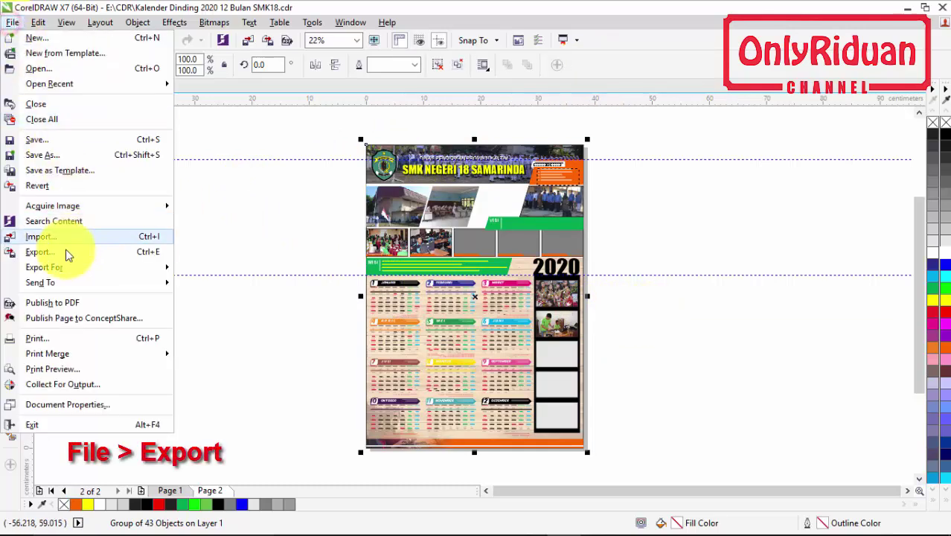
left_click(65, 255)
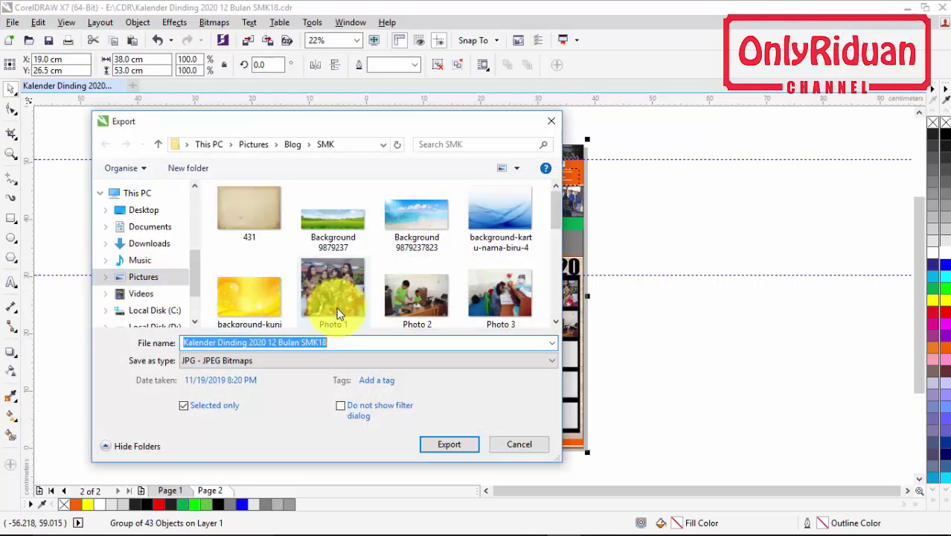
left_click(331, 342)
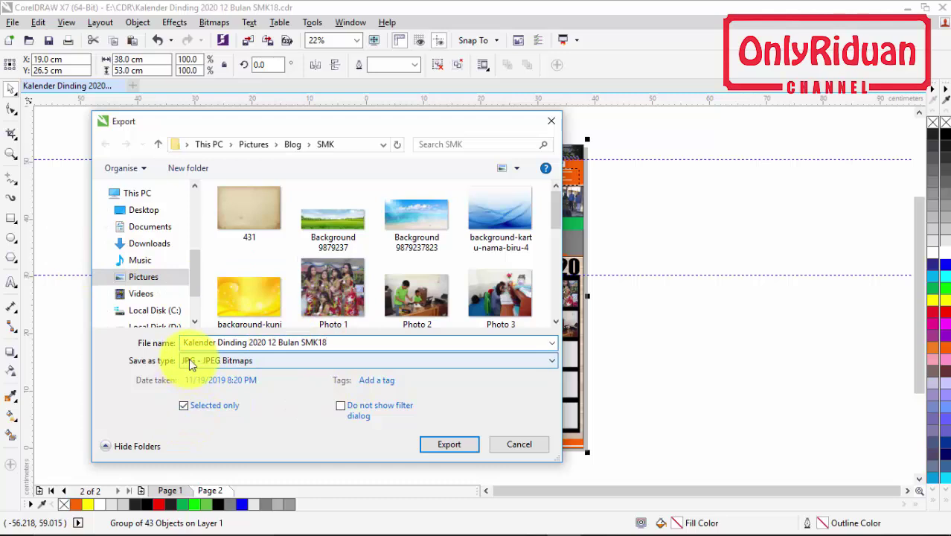
left_click(435, 444)
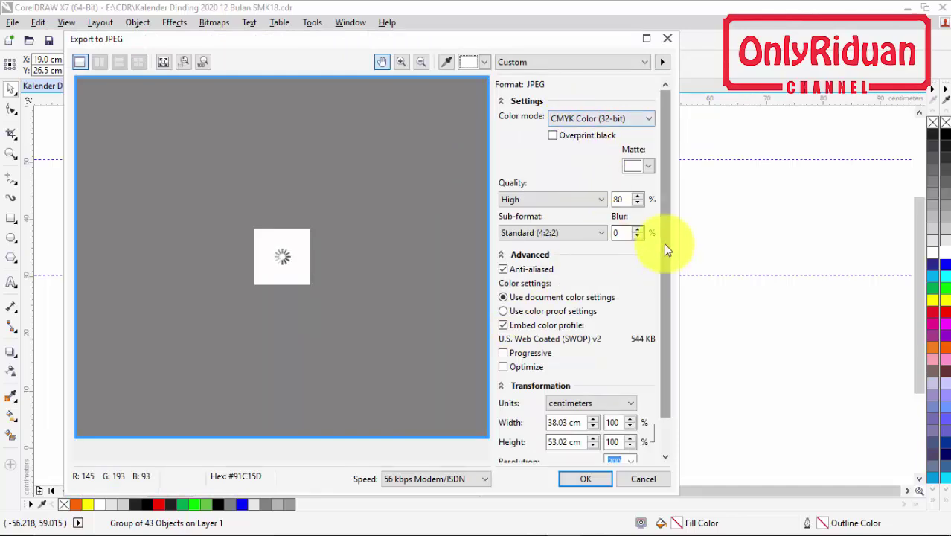
- Set the JPEG export resolution to 300 and confirm the export
left_click_drag(664, 251, 679, 328)
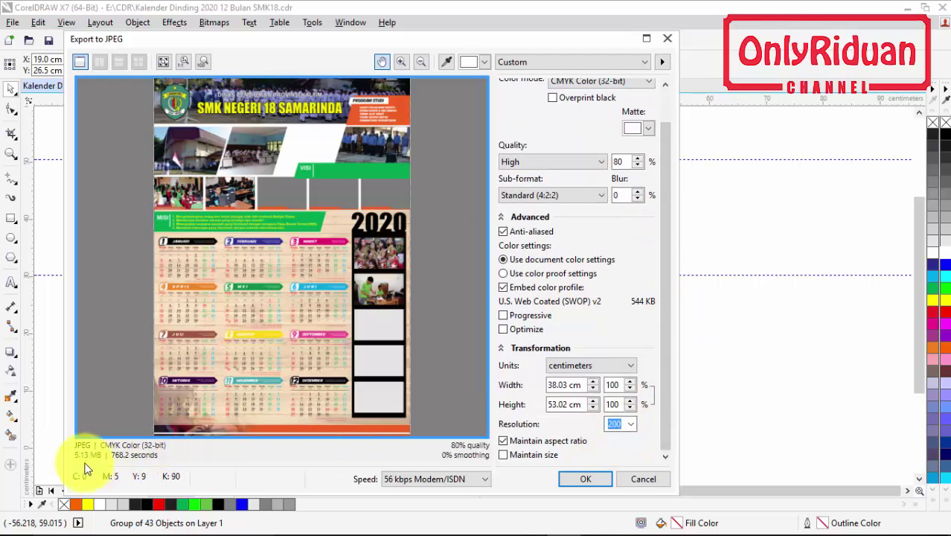
left_click(630, 424)
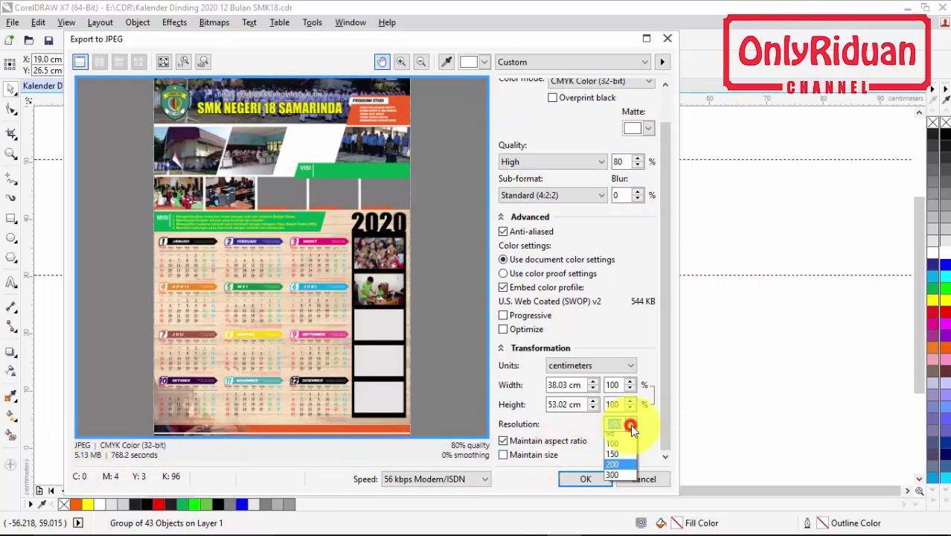
left_click(616, 489)
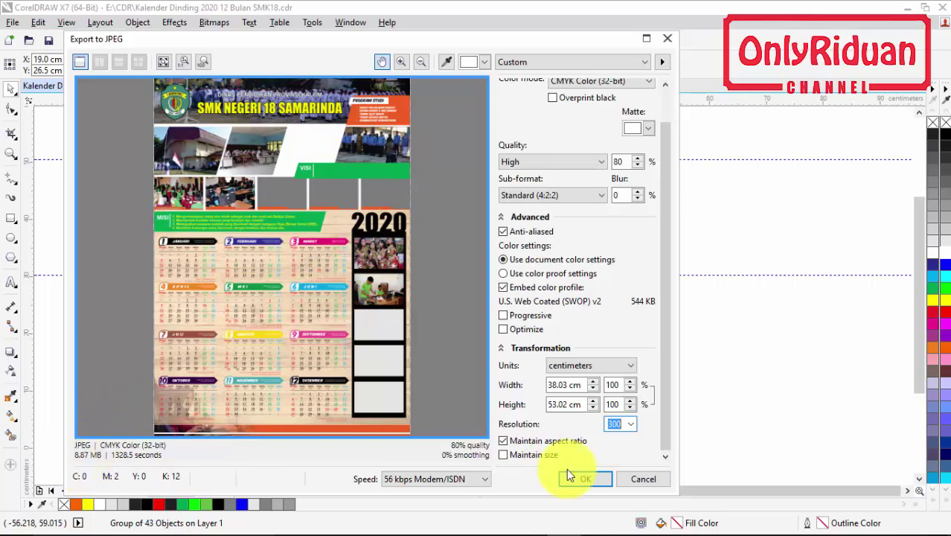
left_click(591, 482)
mouse_move(356, 525)
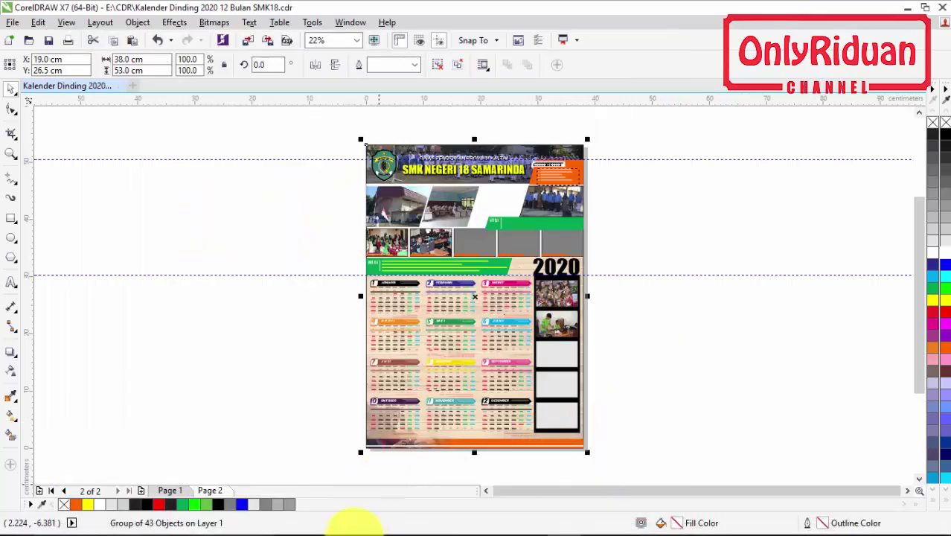
- Open Kalender Dinding 2020 12 Bulan SMK18.jpg from the SMK folder in Photos
left_click(365, 520)
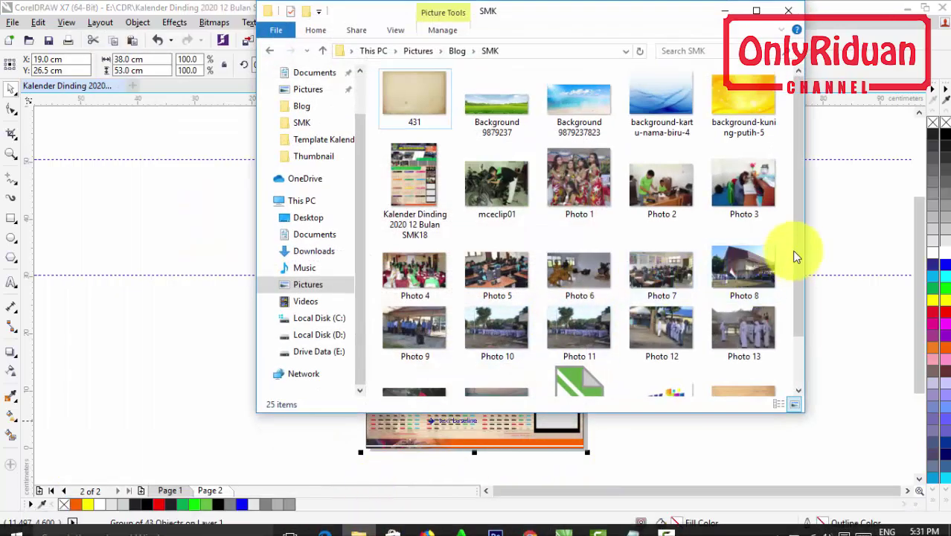
left_click_drag(804, 251, 808, 197)
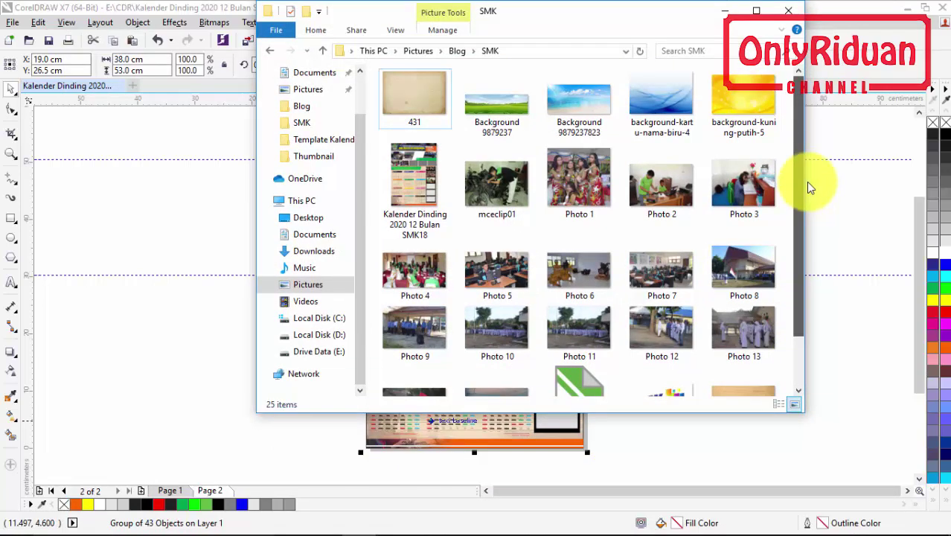
left_click(416, 182)
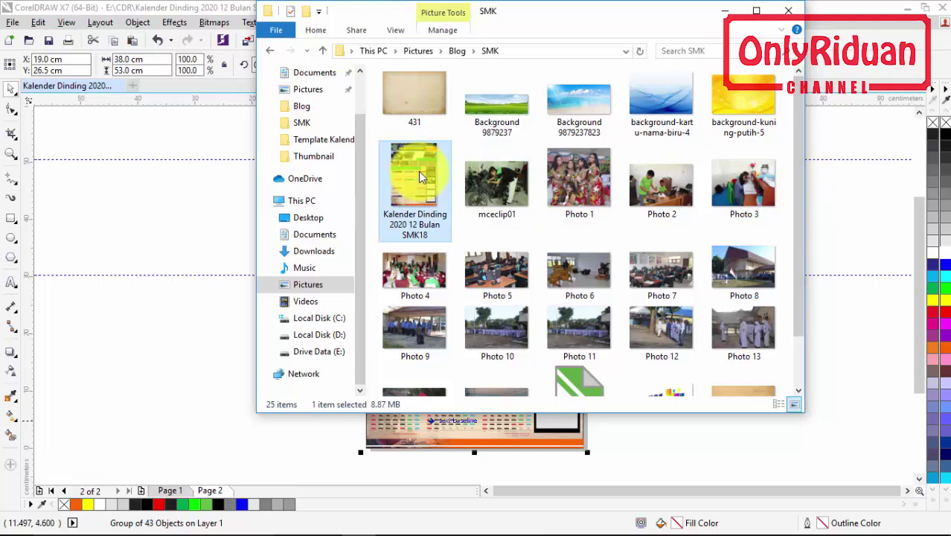
right_click(420, 177)
mouse_move(462, 285)
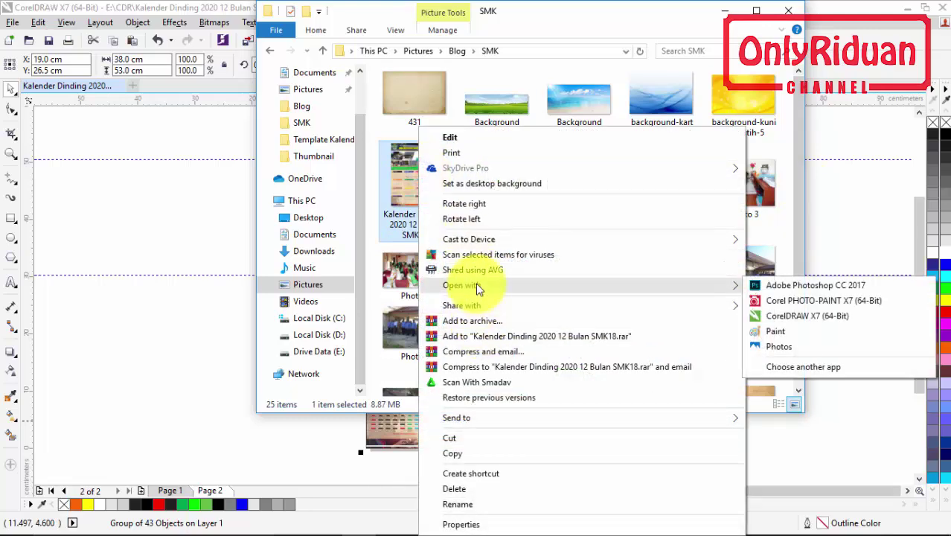
left_click(779, 345)
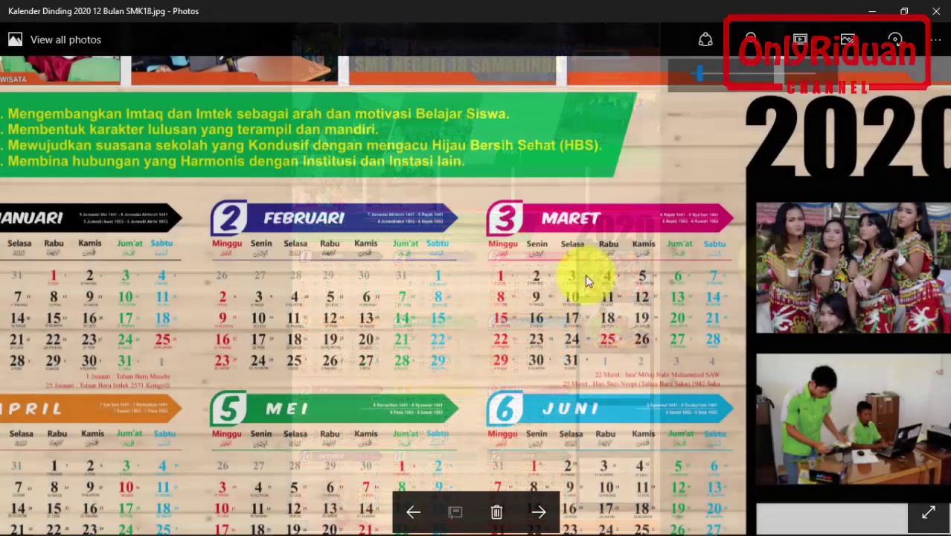
- Zoom in and back out on the finished calendar image in Photos
scroll(587, 272, "up", 1)
scroll(587, 272, "up", 3)
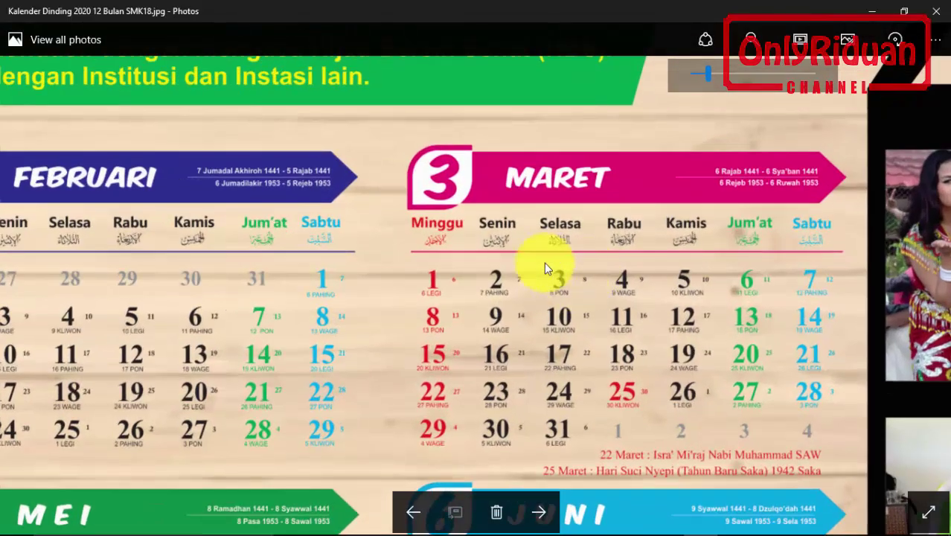
scroll(548, 285, "down", 1)
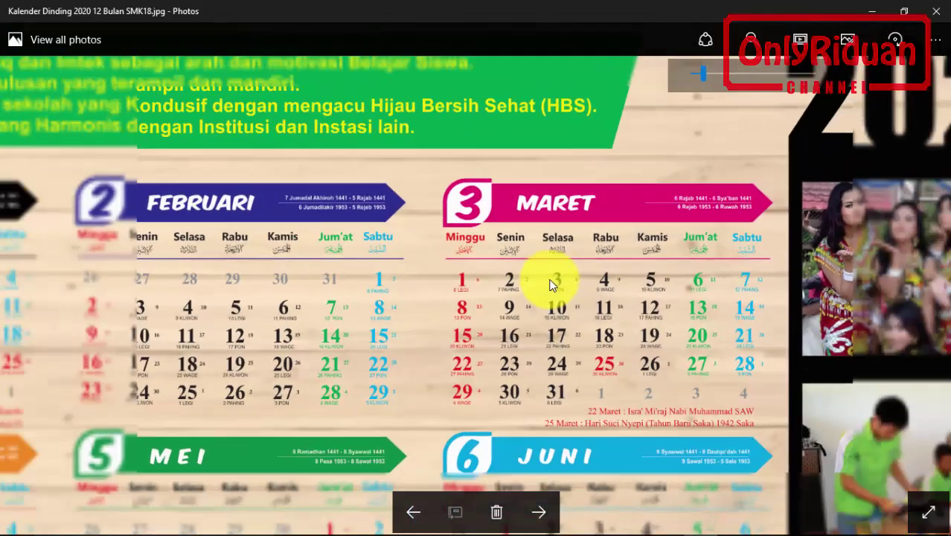
scroll(549, 282, "down", 1)
scroll(551, 280, "down", 1)
scroll(551, 285, "down", 1)
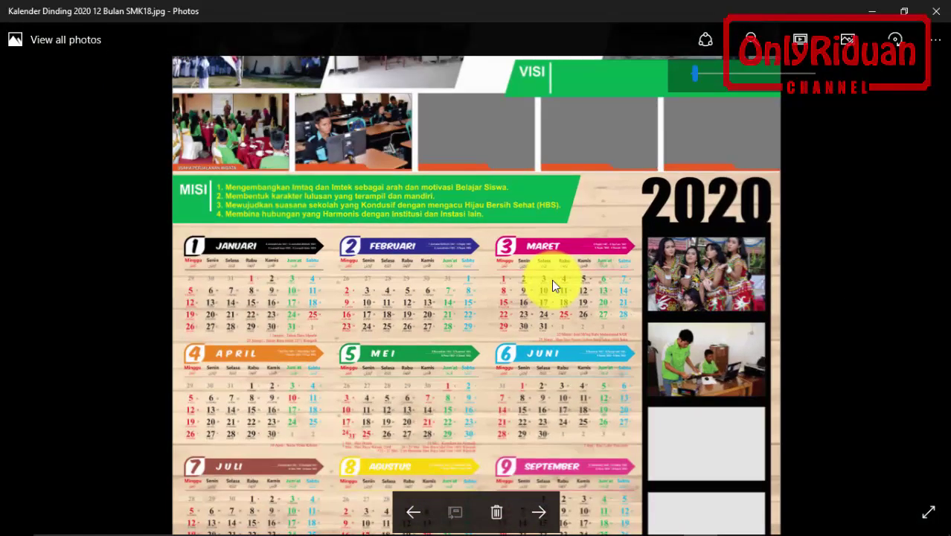
scroll(551, 285, "down", 1)
scroll(552, 285, "down", 1)
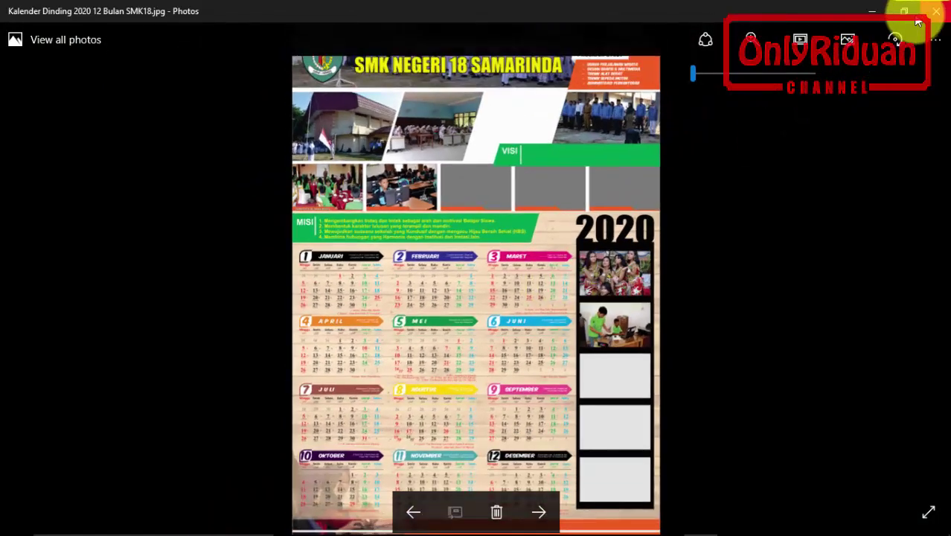
- Close Photos, minimise the SMK folder and bring the Photoshop calendar PSD forward
left_click(934, 12)
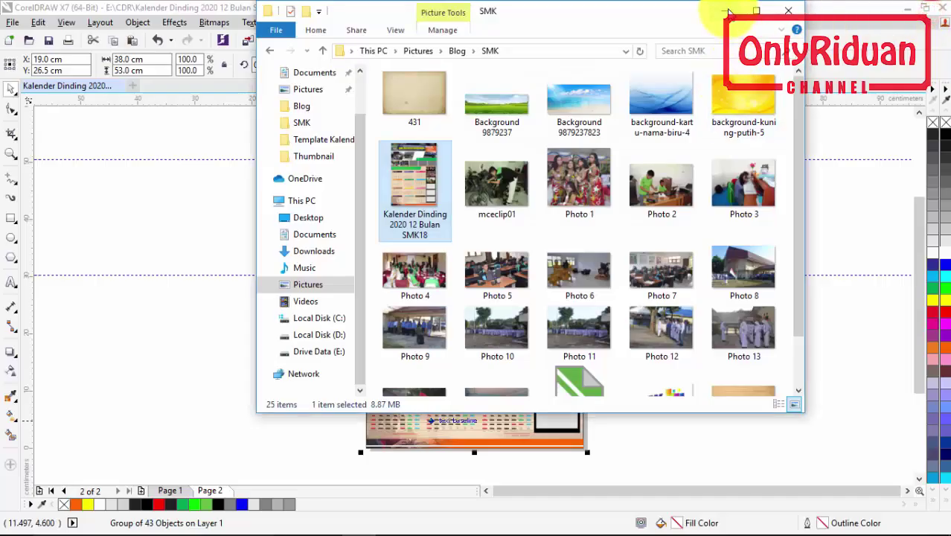
left_click(726, 11)
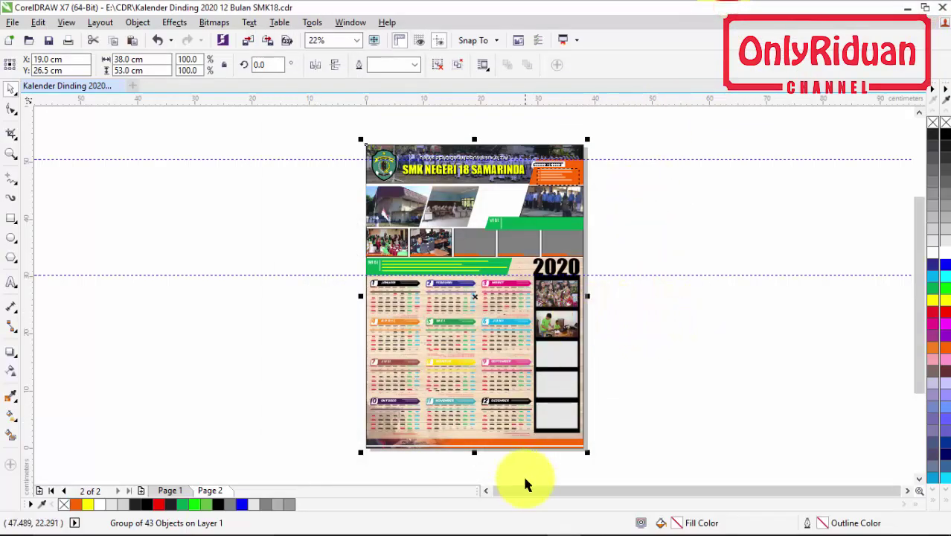
left_click(496, 523)
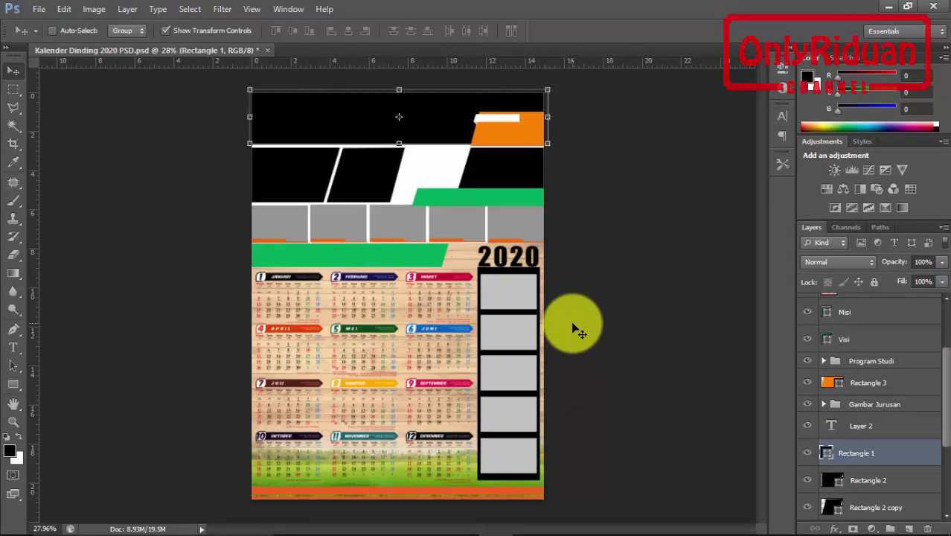
- Turn off Show Transform Controls, then select shape layers from the canvas, ending on Rectangle 1
left_click(612, 230)
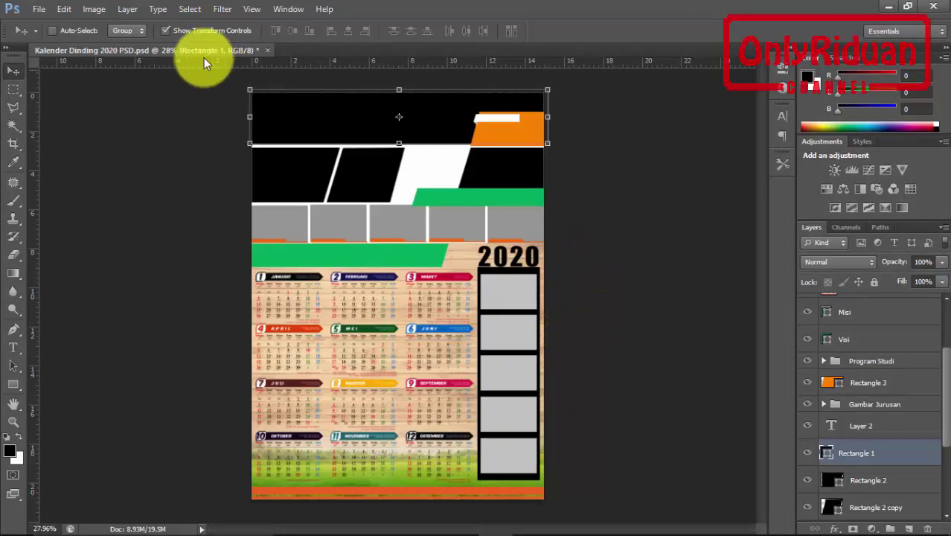
left_click(166, 30)
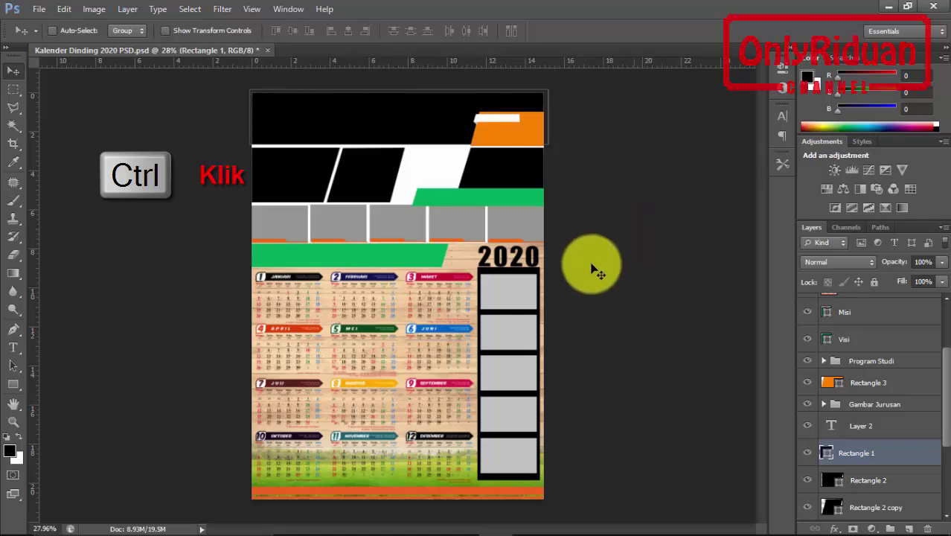
left_click(311, 183, "ctrl")
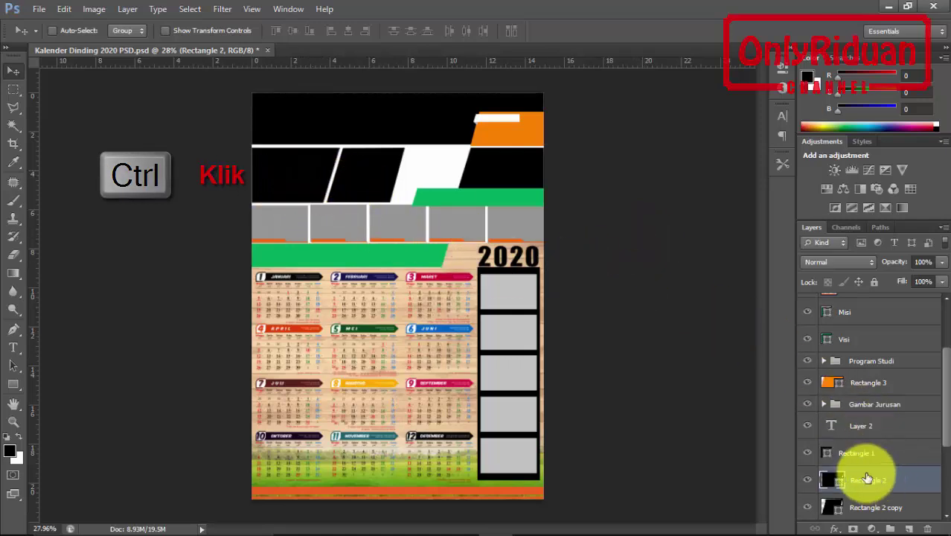
left_click(376, 184, "ctrl")
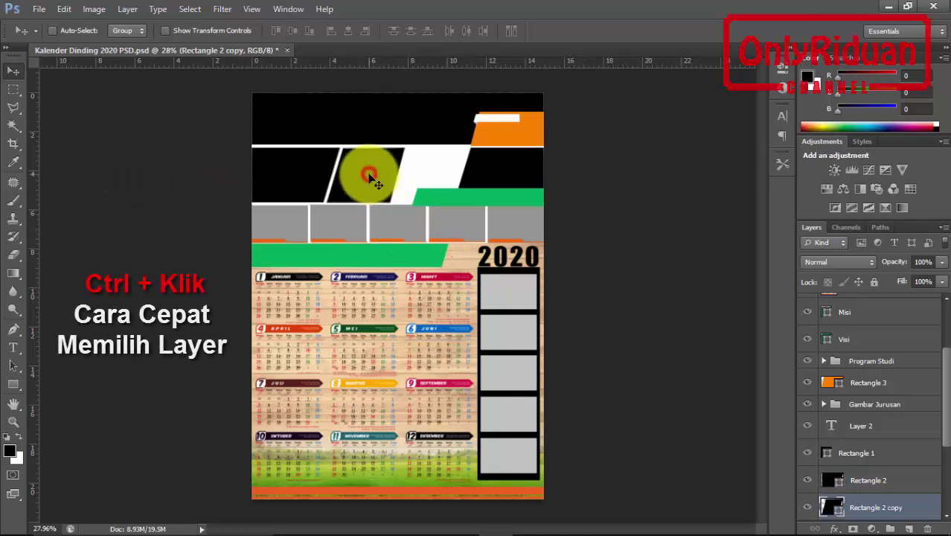
scroll(947, 406, "down", 2)
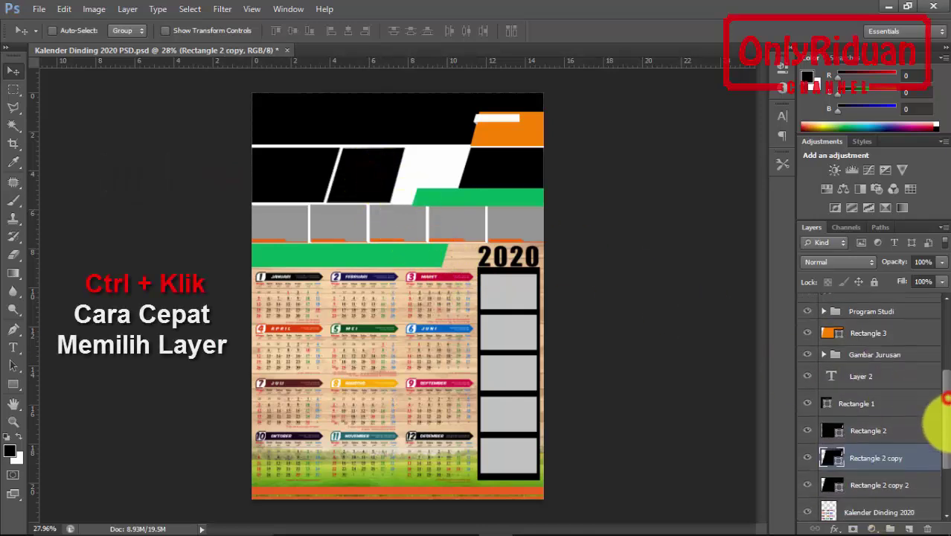
scroll(945, 395, "down", 3)
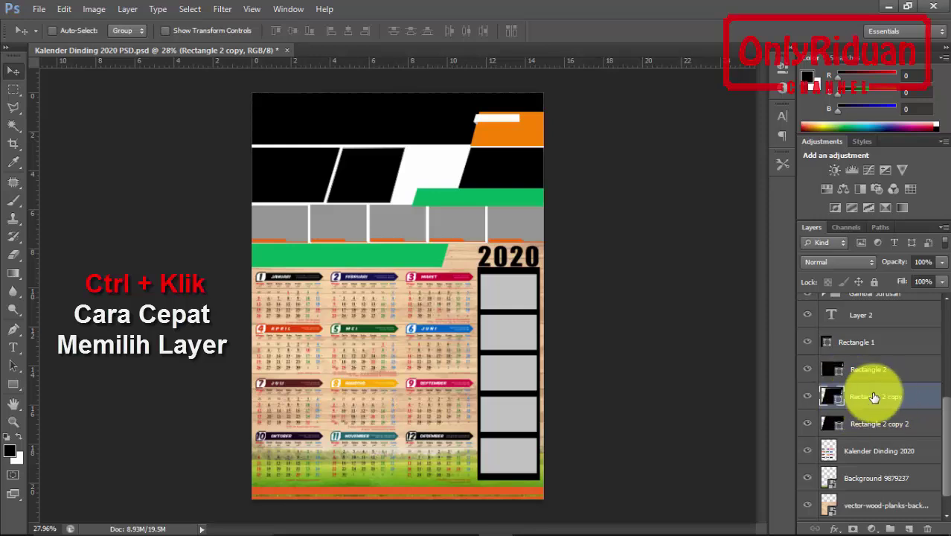
scroll(944, 409, "up", 1)
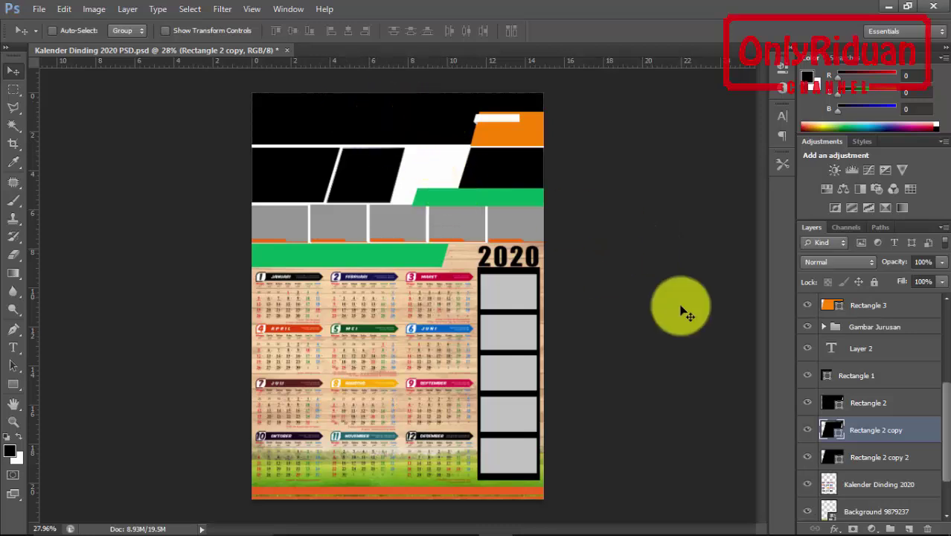
left_click(399, 126, "ctrl")
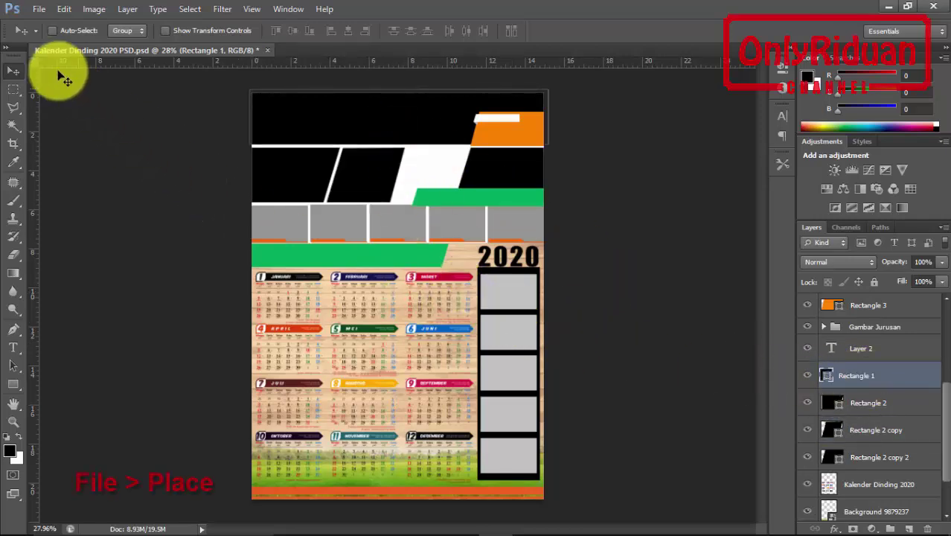
- Place Photo 11 from Pictures > Blog > SMK and position it over the calendar's top band
left_click(39, 9)
left_click(90, 235)
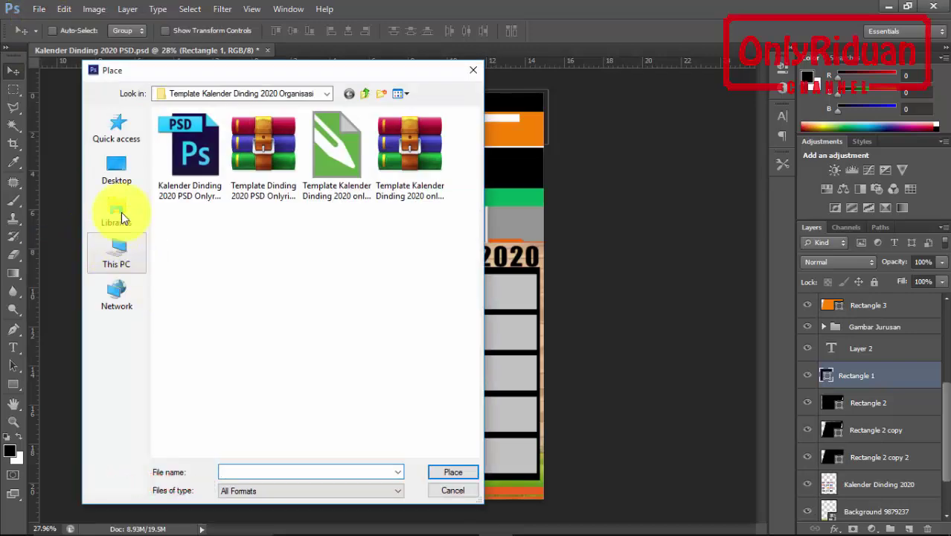
left_click(118, 212)
double_click(351, 178)
double_click(201, 158)
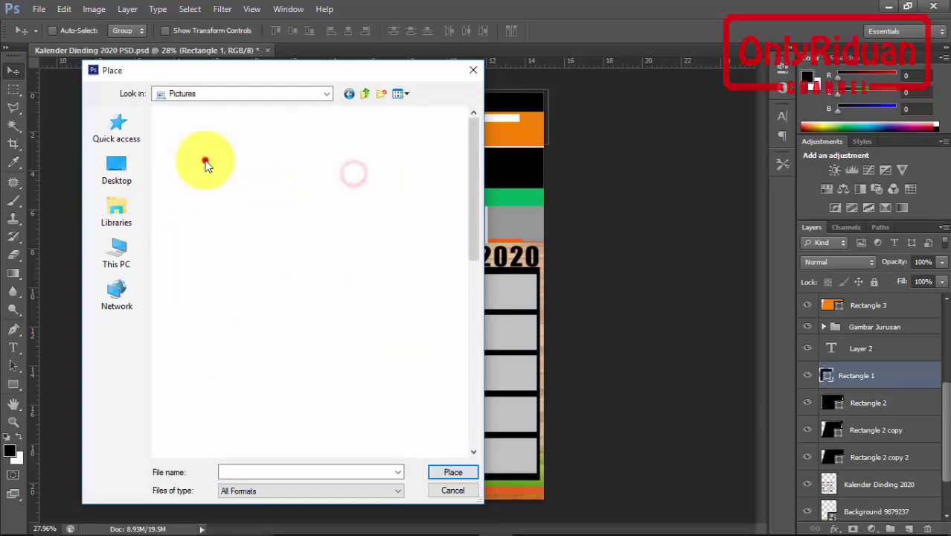
double_click(201, 160)
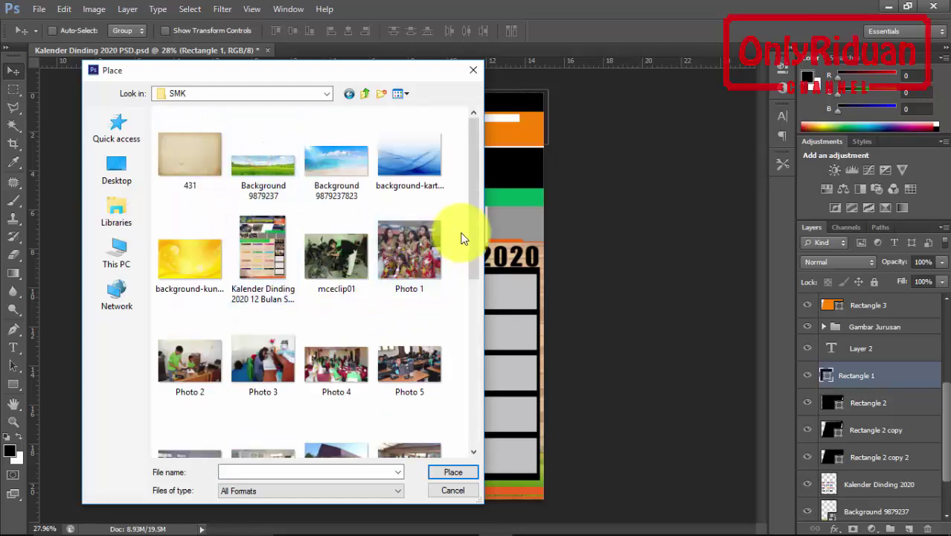
left_click_drag(471, 197, 478, 310)
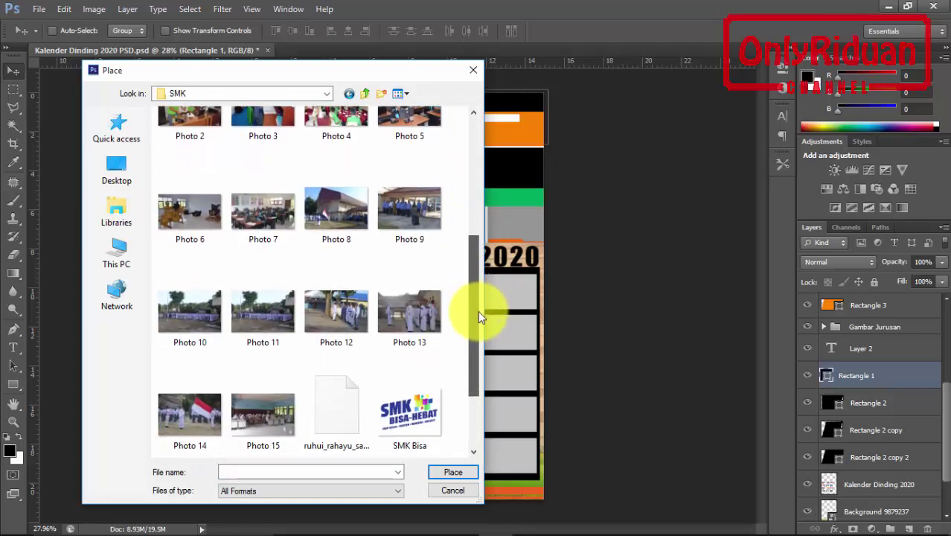
left_click(259, 309)
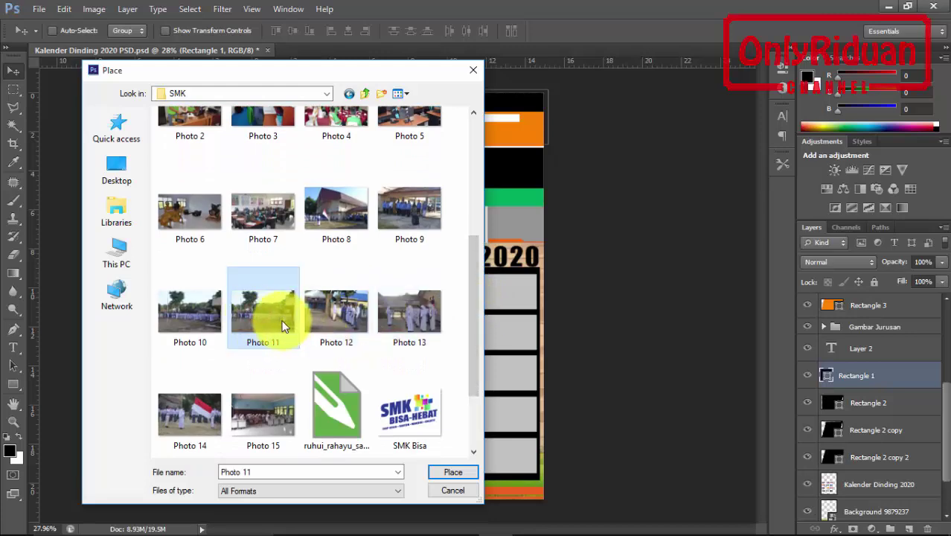
left_click(452, 471)
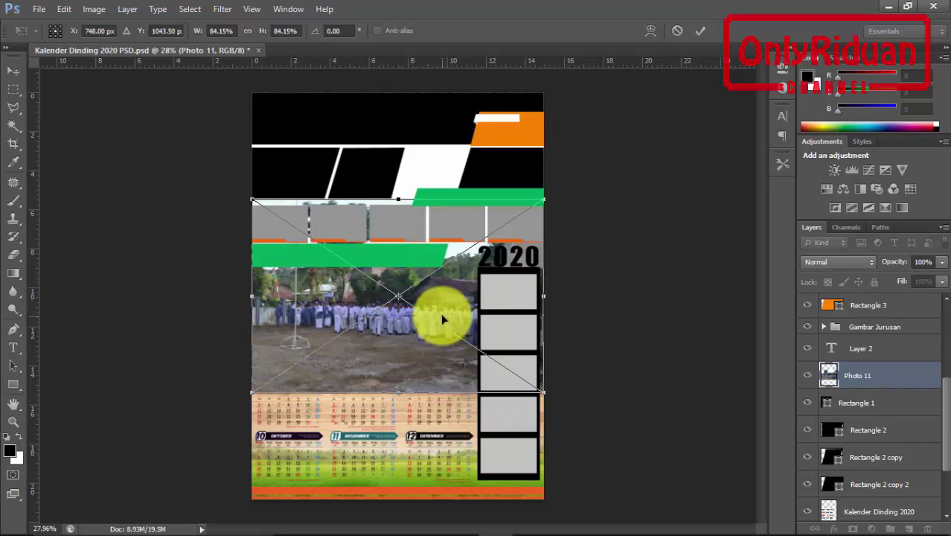
left_click_drag(443, 310, 445, 128)
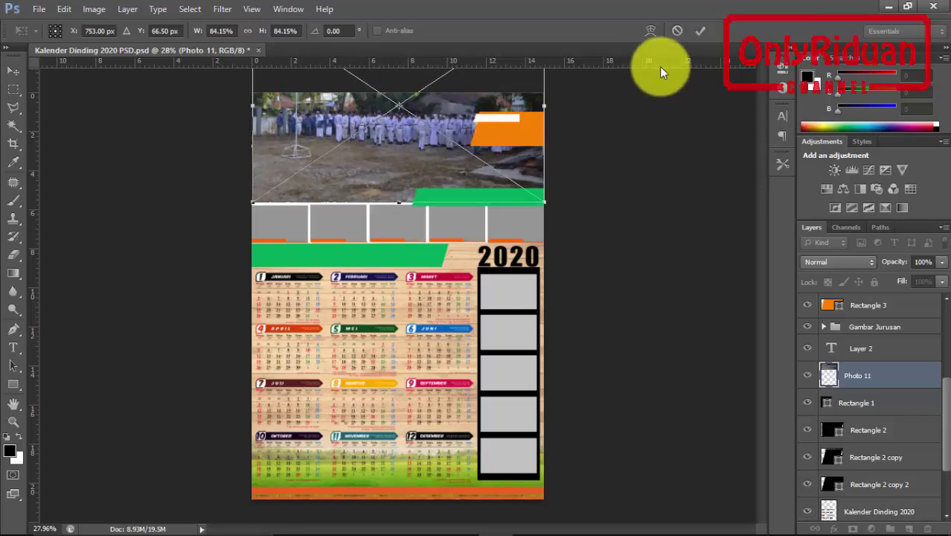
left_click(698, 31)
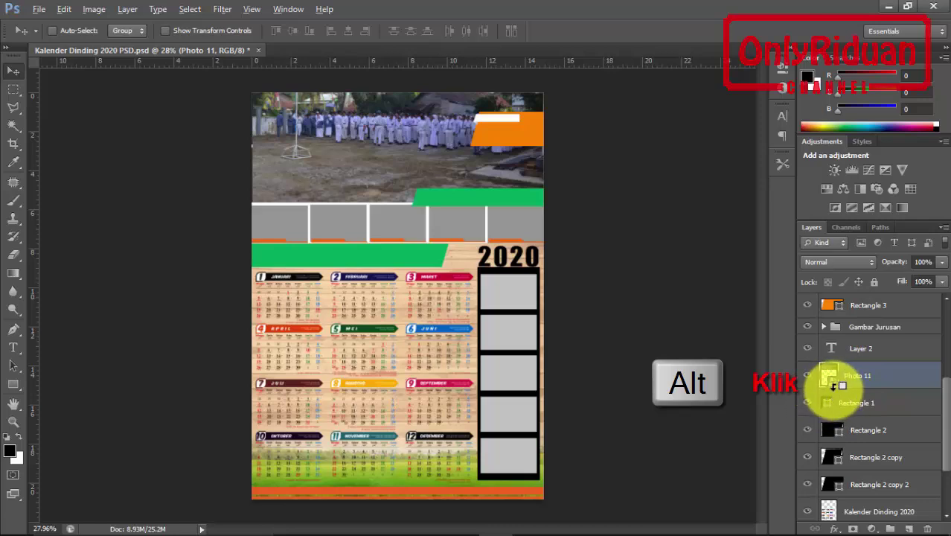
- Clip Photo 11 to the Rectangle 1 header shape as a clipping mask
left_click(831, 386, "alt")
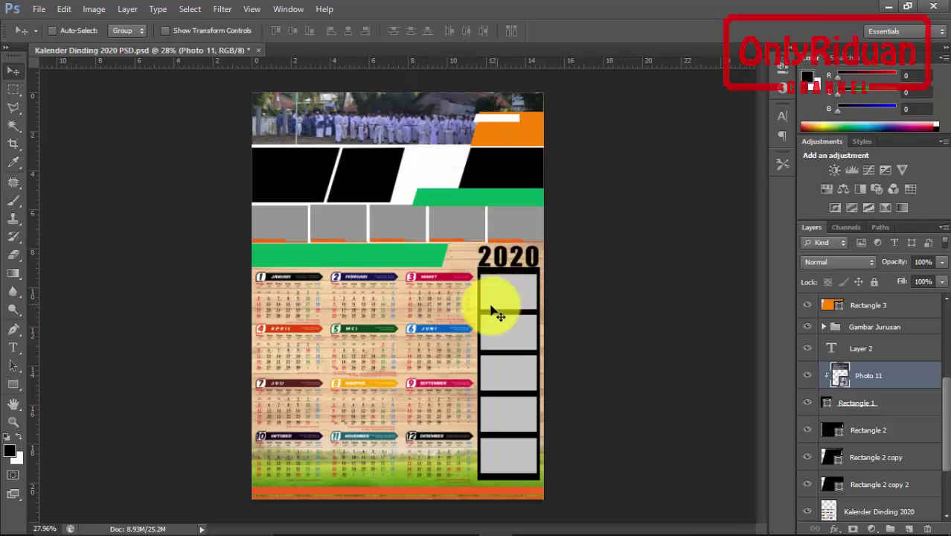
- Place Photo 14 above Rectangle 2, scale it to about 32%, and move it onto the left panel
left_click(298, 181, "ctrl")
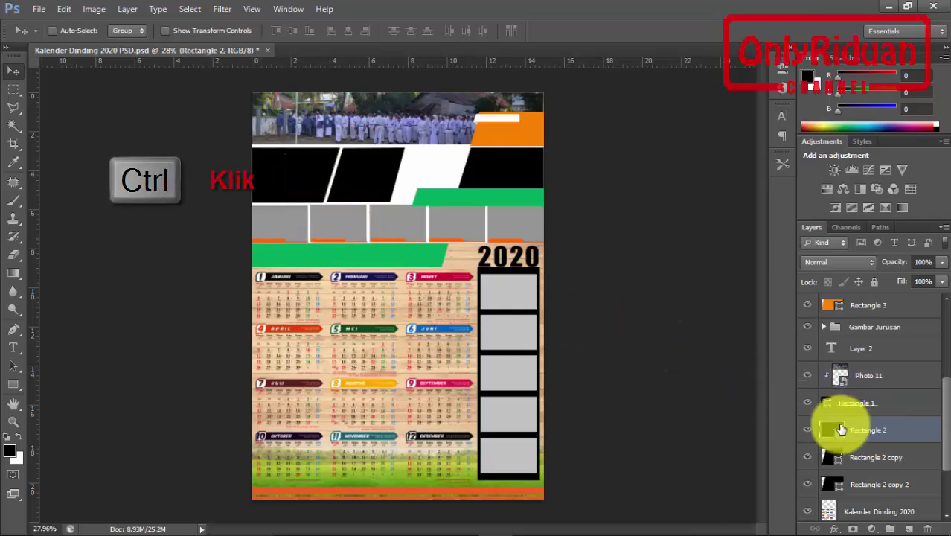
left_click(39, 10)
left_click(73, 233)
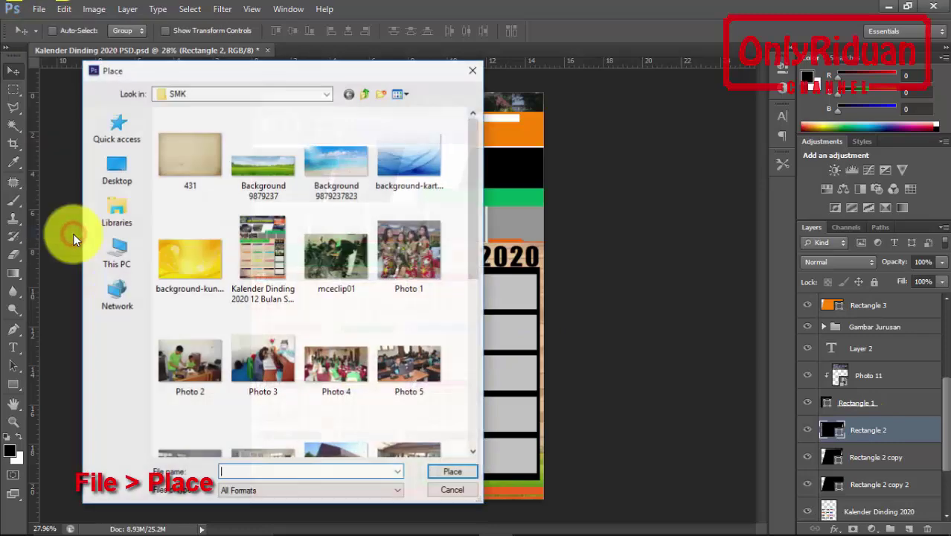
left_click_drag(476, 189, 482, 334)
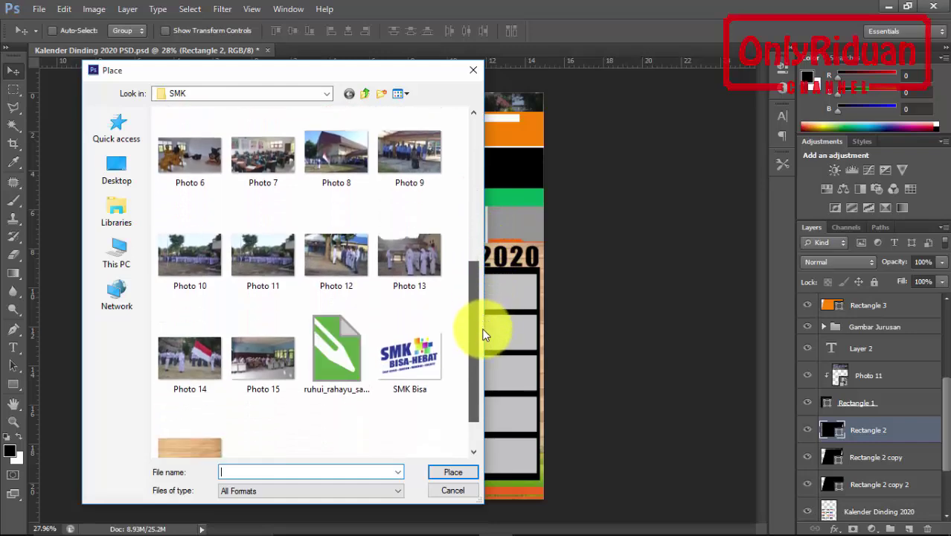
left_click(191, 351)
left_click(454, 473)
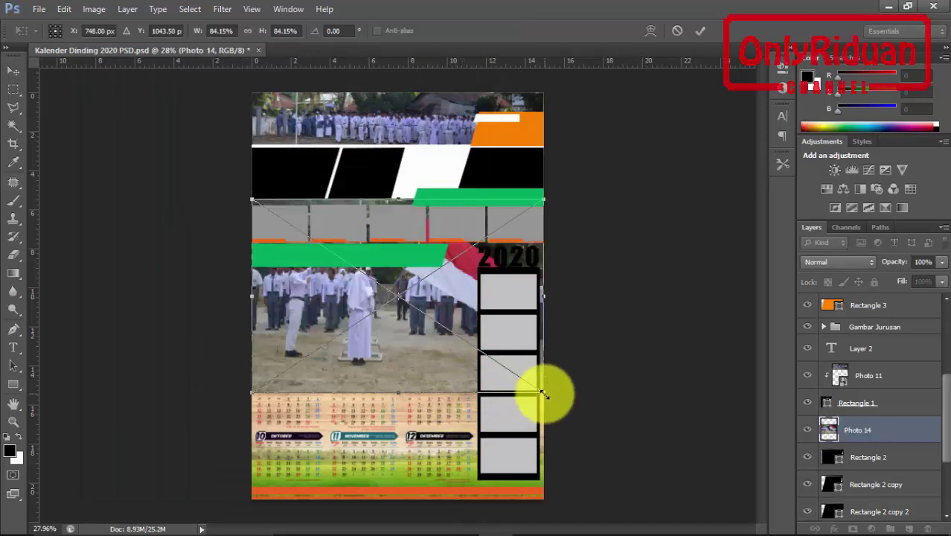
left_click_drag(543, 393, 376, 299)
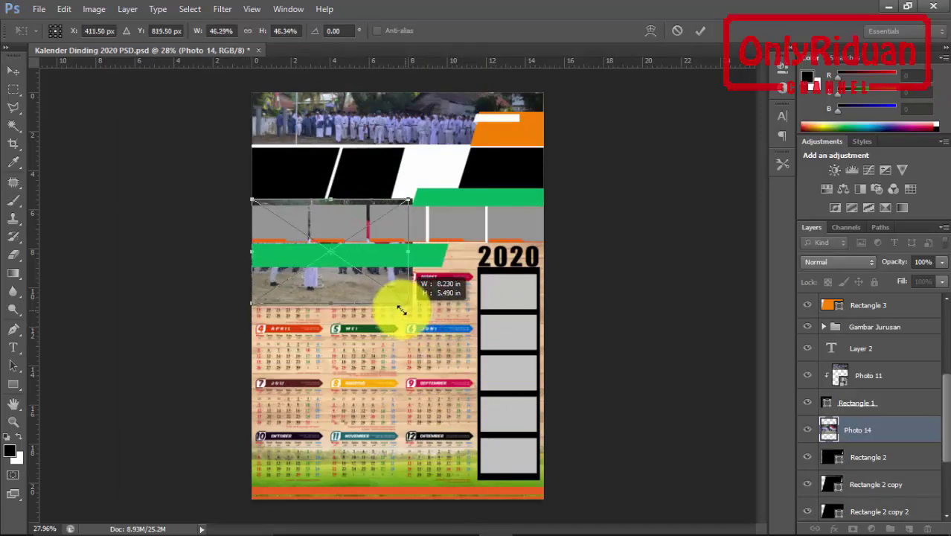
left_click_drag(375, 299, 363, 271)
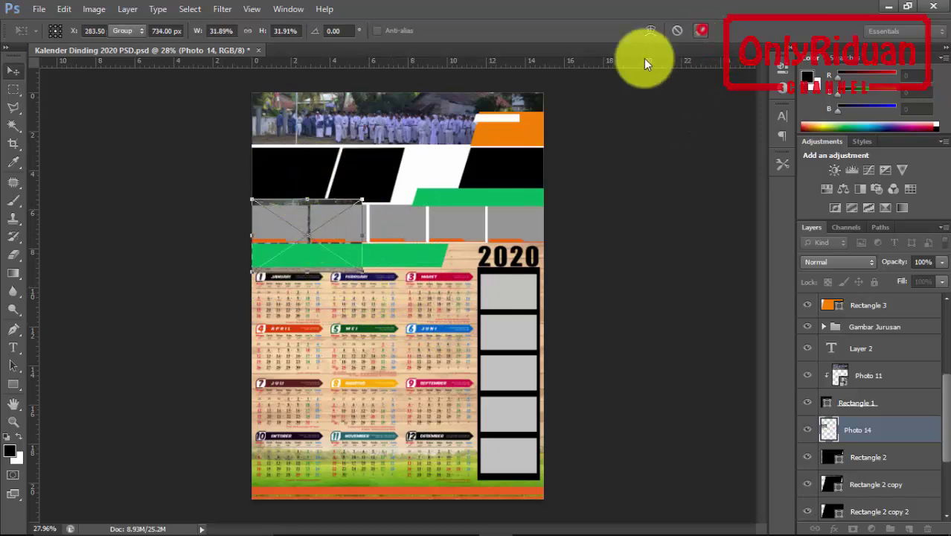
mouse_move(343, 195)
left_mouse_down()
mouse_move(333, 142)
mouse_move(328, 150)
left_mouse_up()
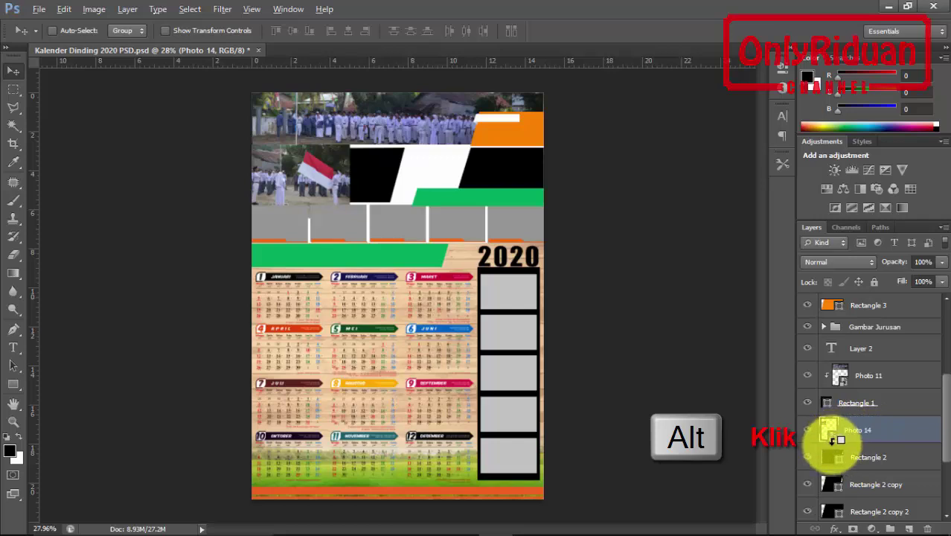
- Clip Photo 14 to Rectangle 2 and reselect the Rectangle 2 layer
left_click(831, 441, "alt")
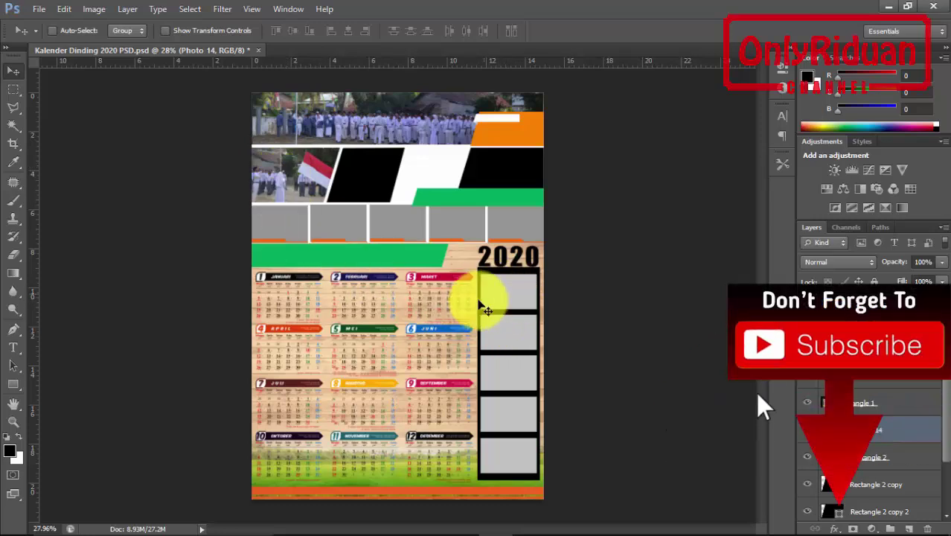
left_click(513, 451, "ctrl")
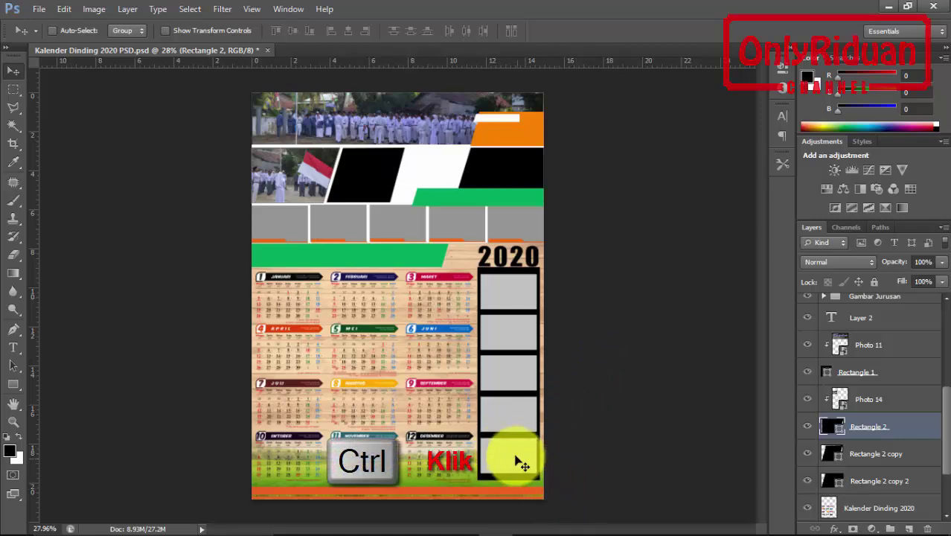
- Expand the Ekskul group, then show and select its fifth frame, Rectangle 8 copy 4
left_click(513, 453, "ctrl")
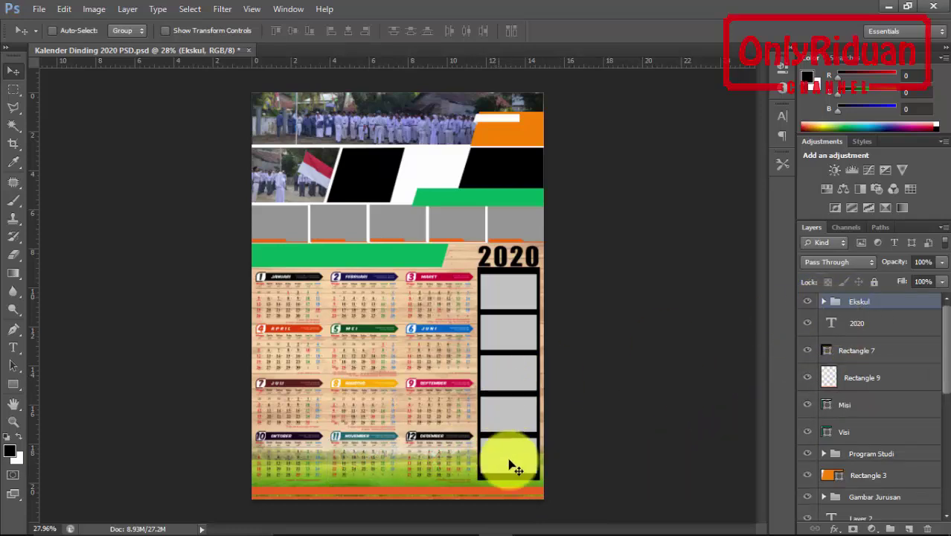
left_click(823, 301)
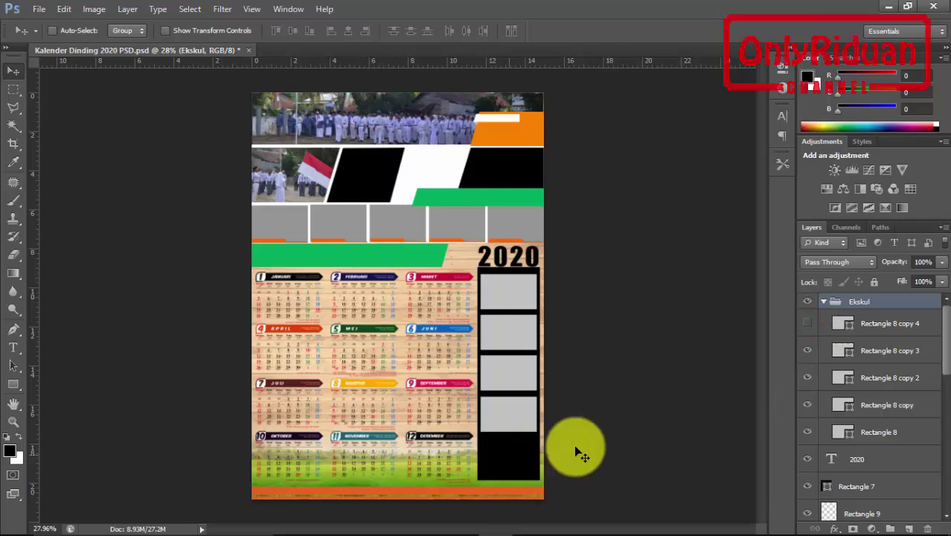
left_click(809, 325)
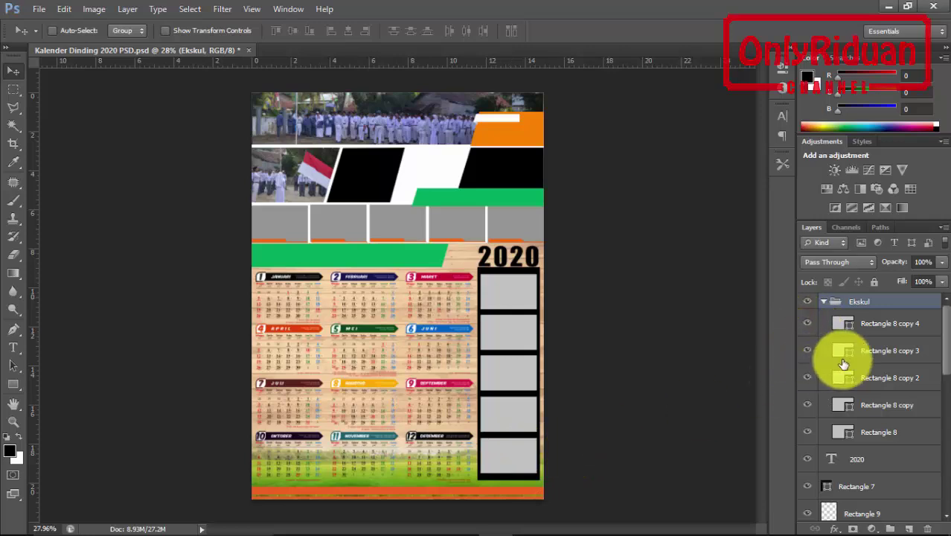
left_click(886, 324)
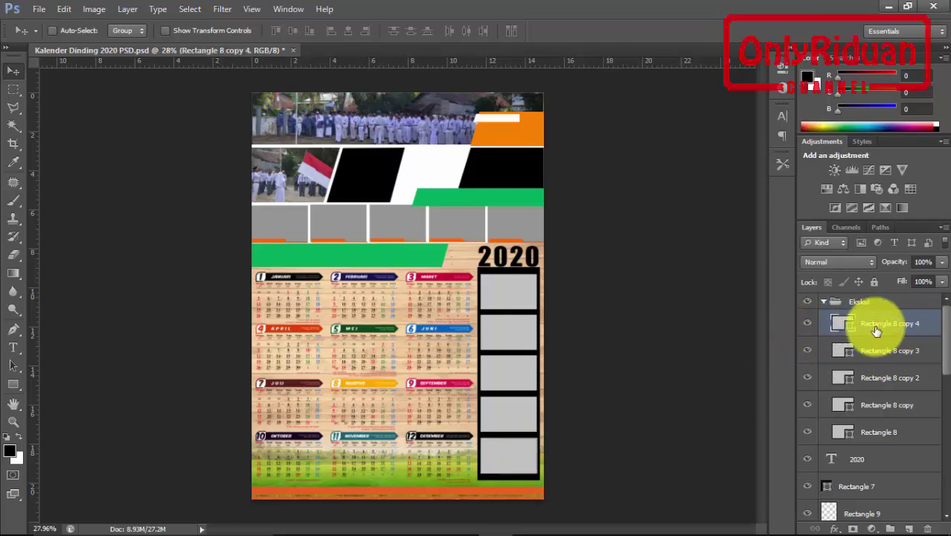
left_click(38, 9)
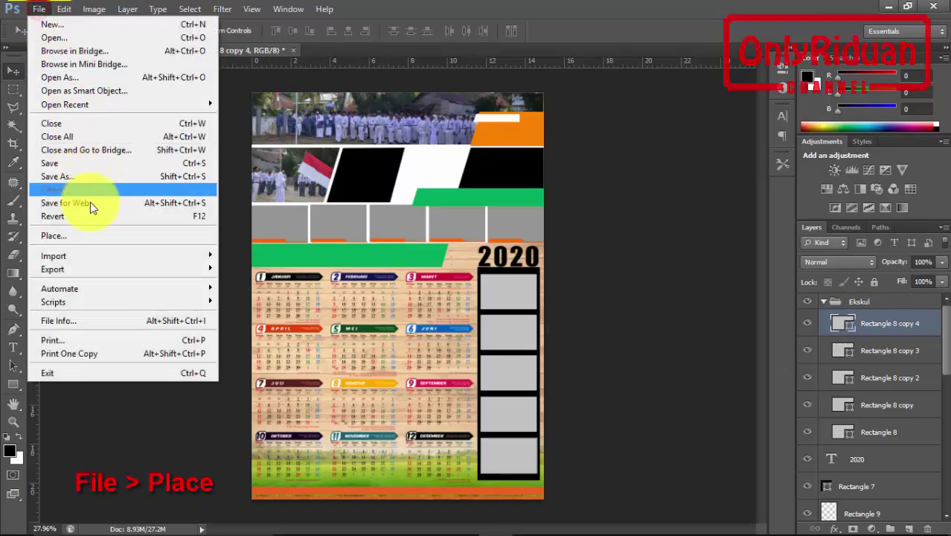
- Place Photo 2 in the Ekskul group, scaled to about 66% over the bottom frame slot
left_click(80, 236)
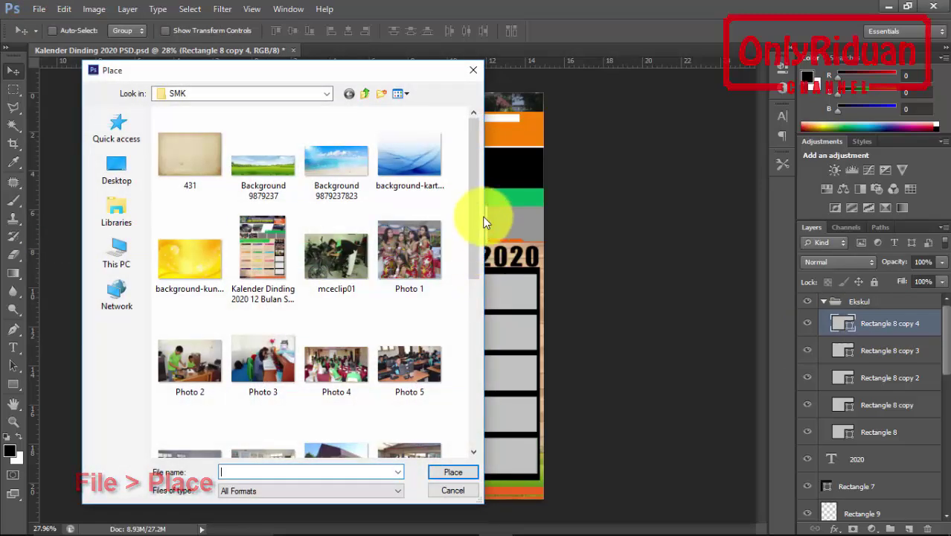
left_click_drag(474, 200, 480, 267)
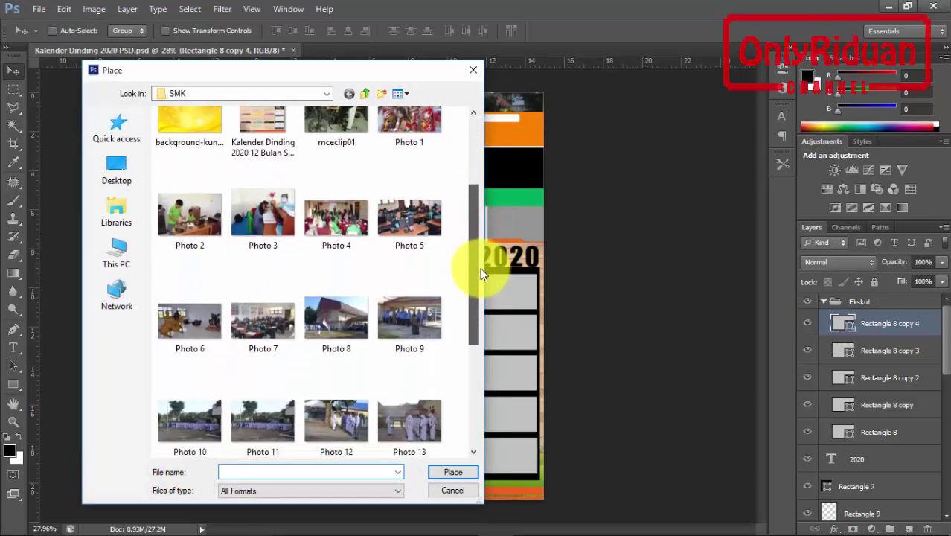
left_click(191, 221)
left_click(452, 471)
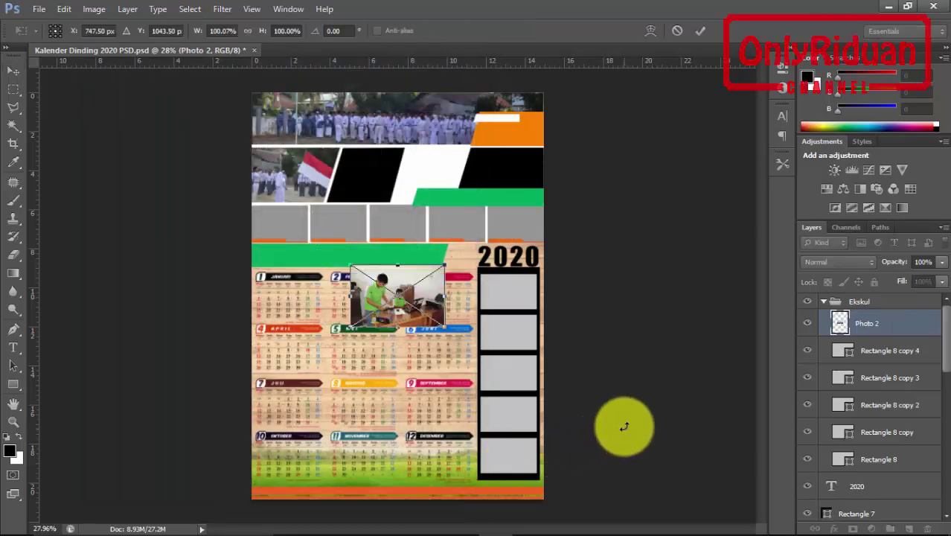
left_click_drag(426, 302, 538, 463)
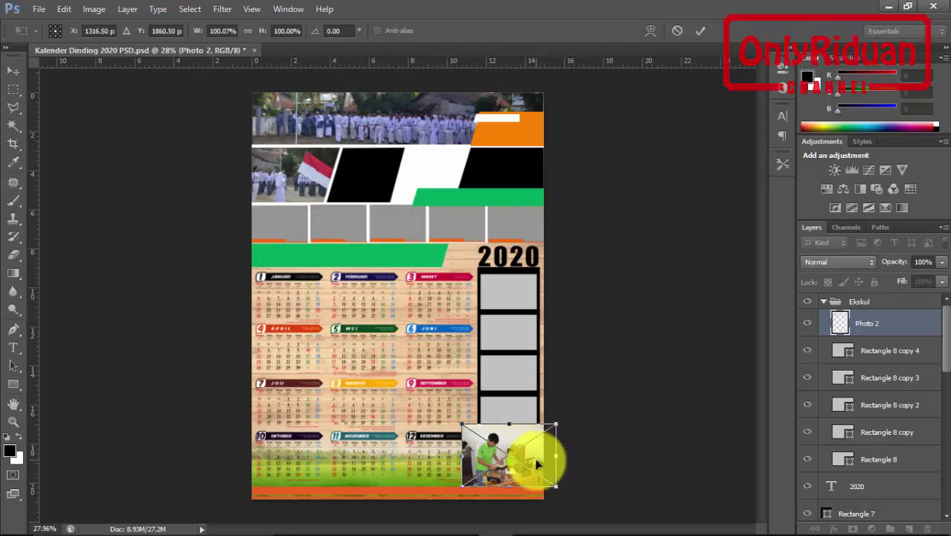
left_click_drag(557, 486, 524, 464)
left_click_drag(495, 435, 511, 446)
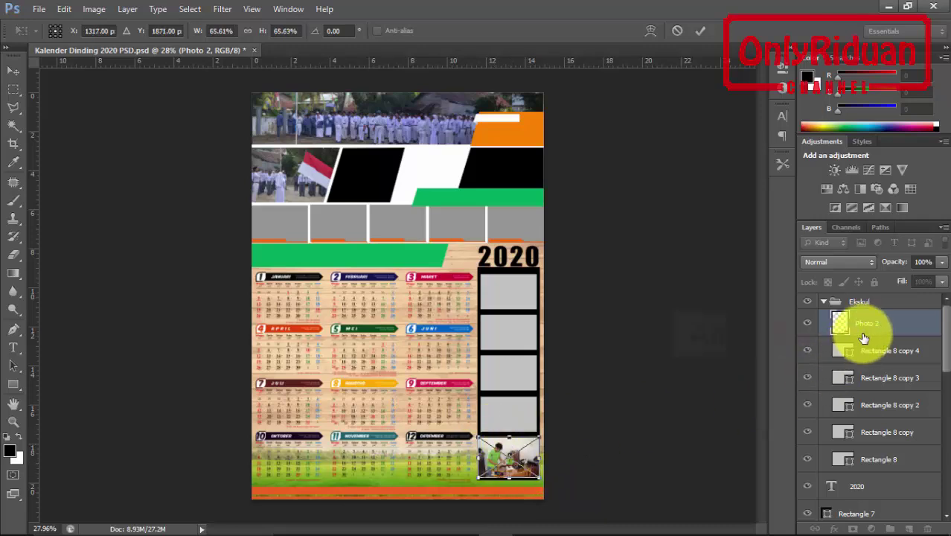
left_click(863, 336, "alt")
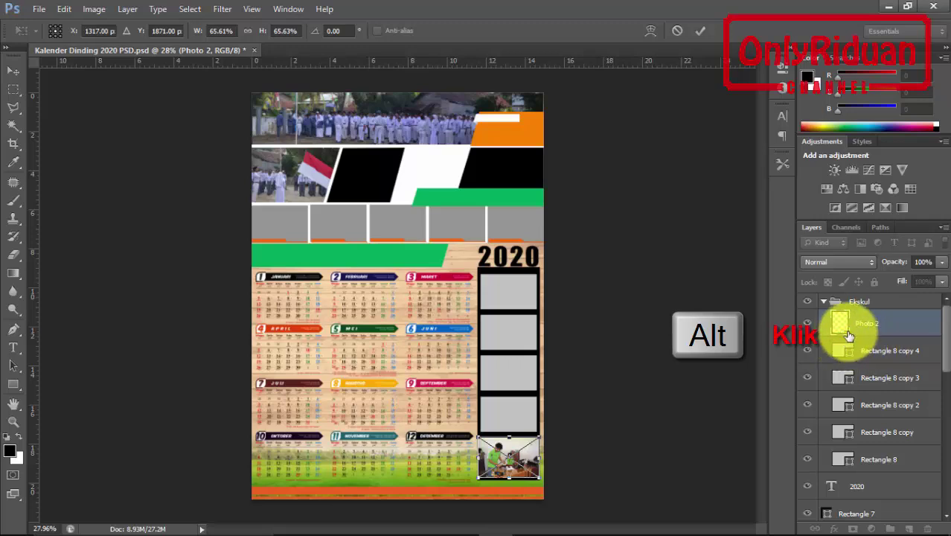
- Commit Photo 2's transform and clip it to Rectangle 8 copy 4
left_click(698, 30)
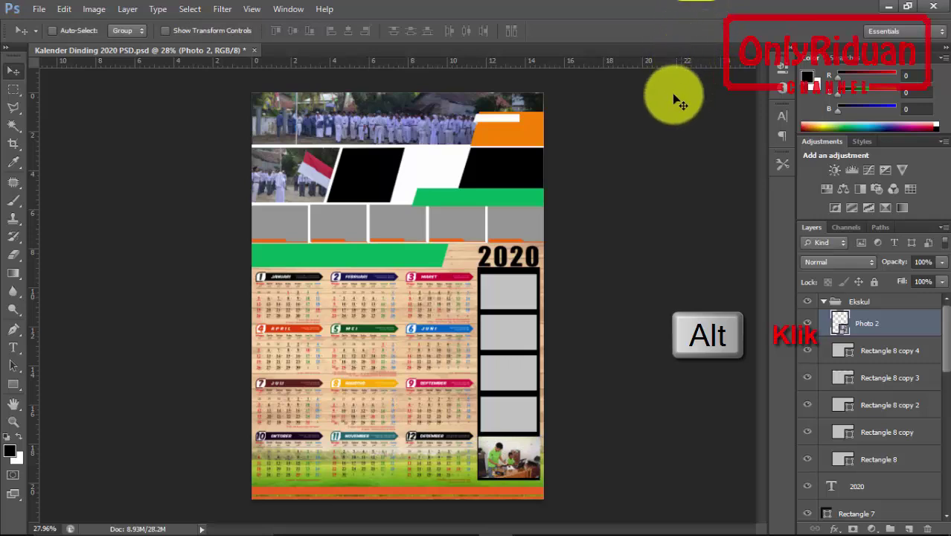
left_click(845, 334, "alt")
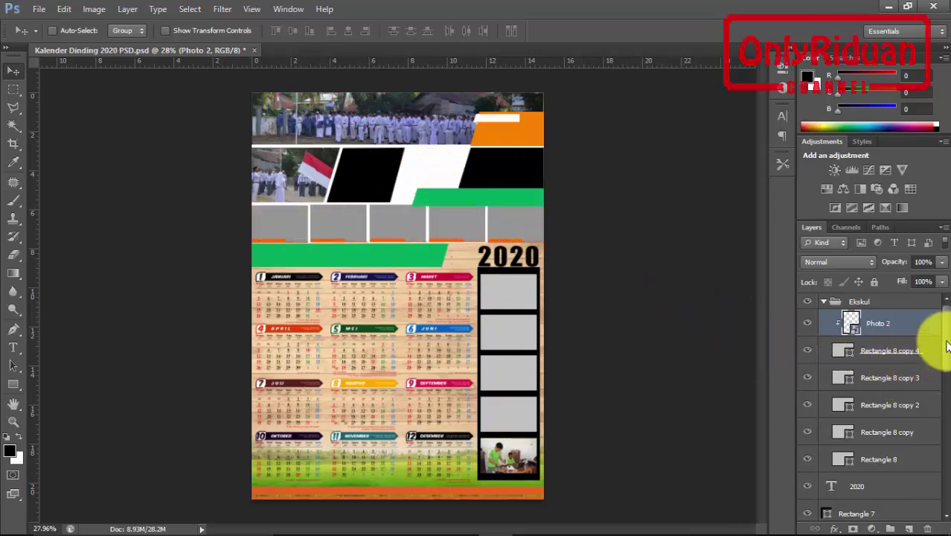
left_click_drag(945, 338, 945, 461)
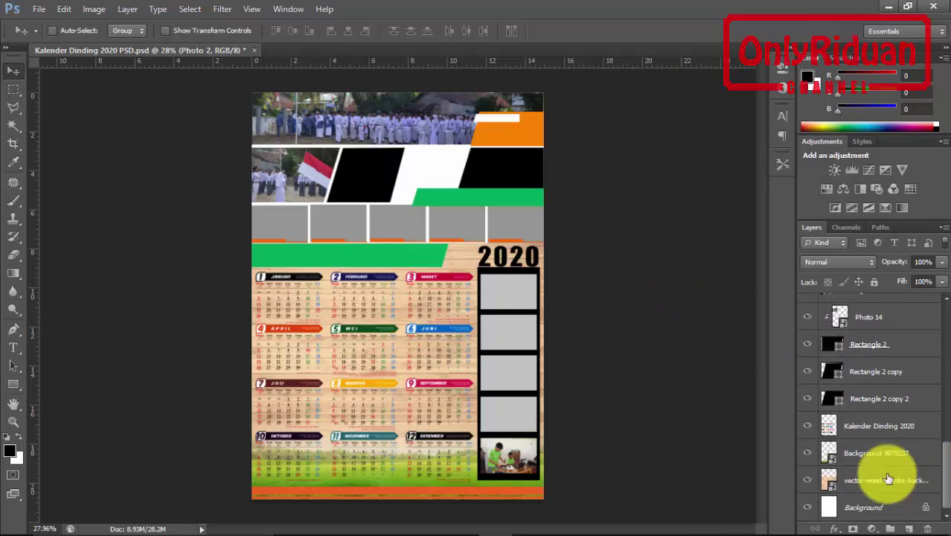
- Check the wood-plank background's visibility and open its smart object for editing
left_click(808, 482)
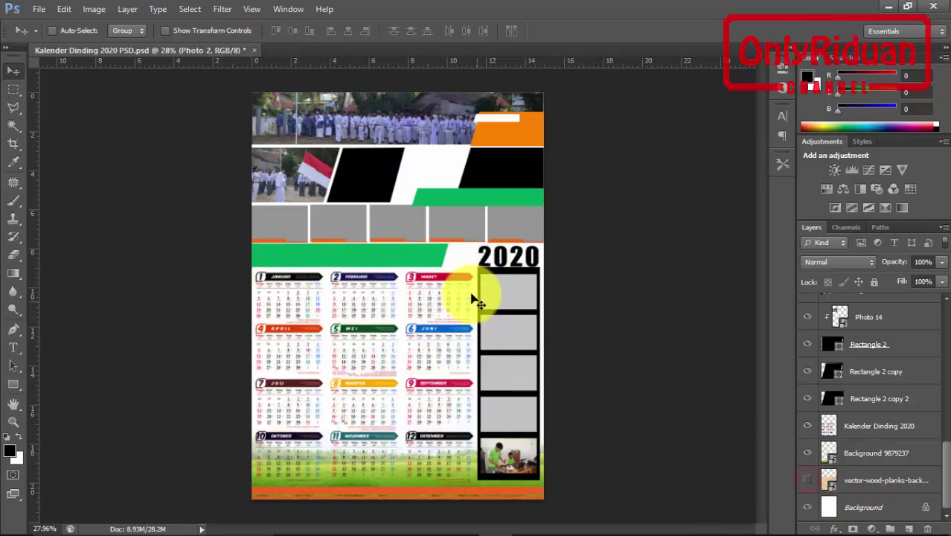
left_click(807, 482)
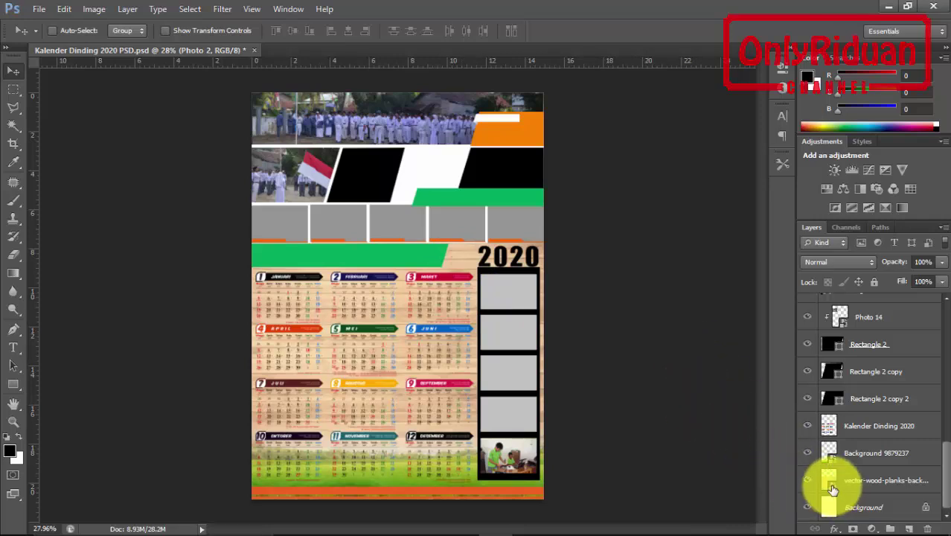
double_click(831, 485)
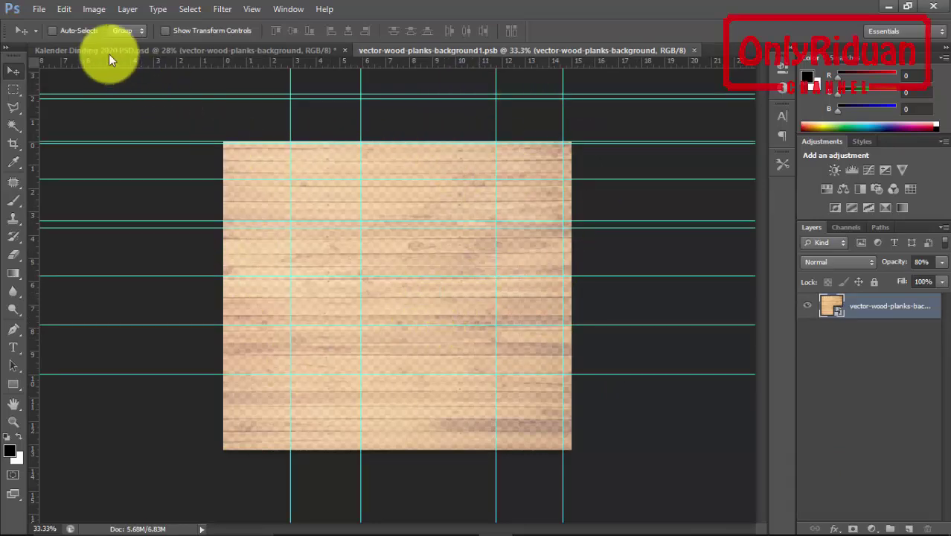
- Place background-kuning-putih-5 scaled to cover the area, then close and save the smart object
left_click(43, 14)
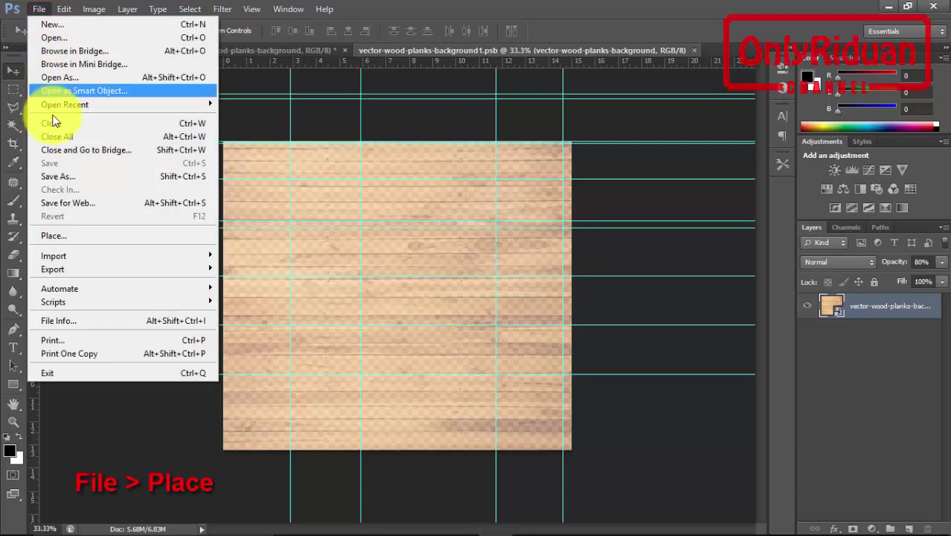
left_click(71, 238)
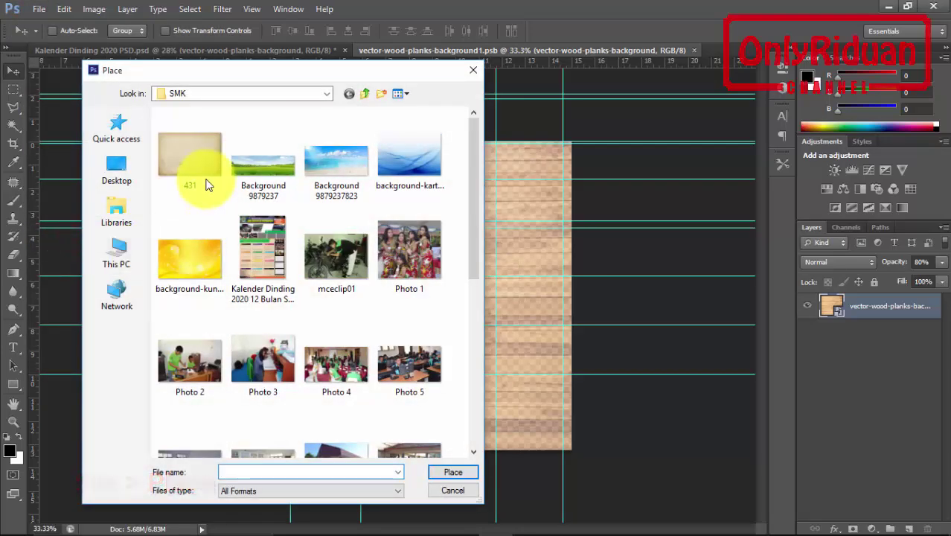
left_click(176, 265)
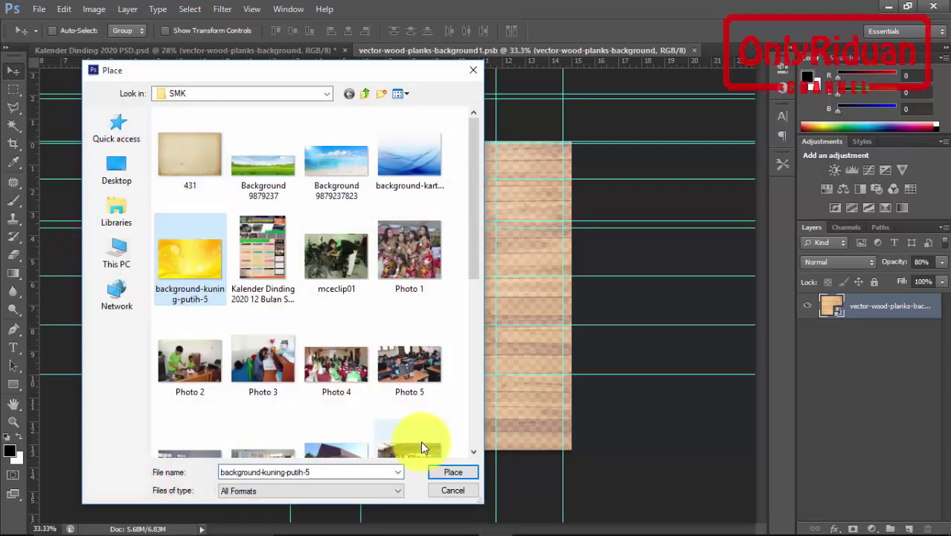
left_click(460, 477)
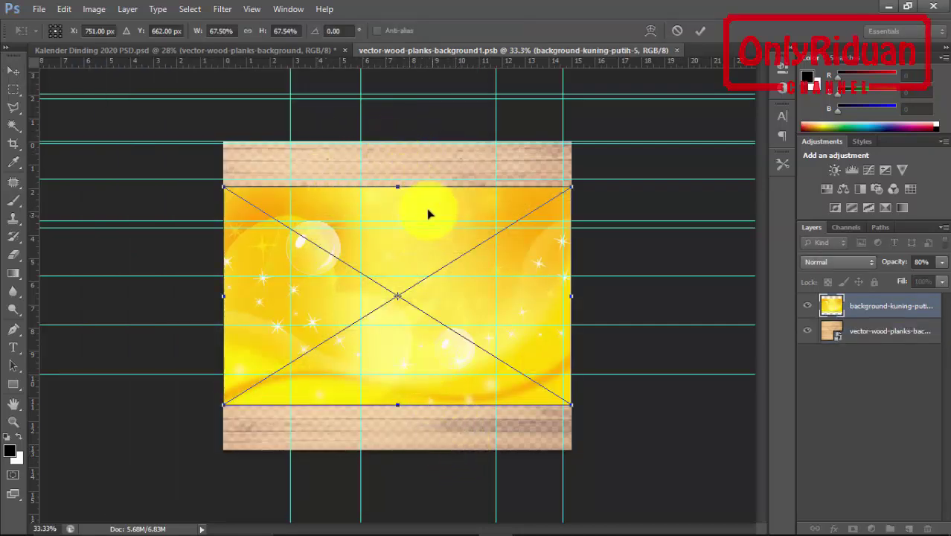
left_click_drag(572, 404, 641, 459)
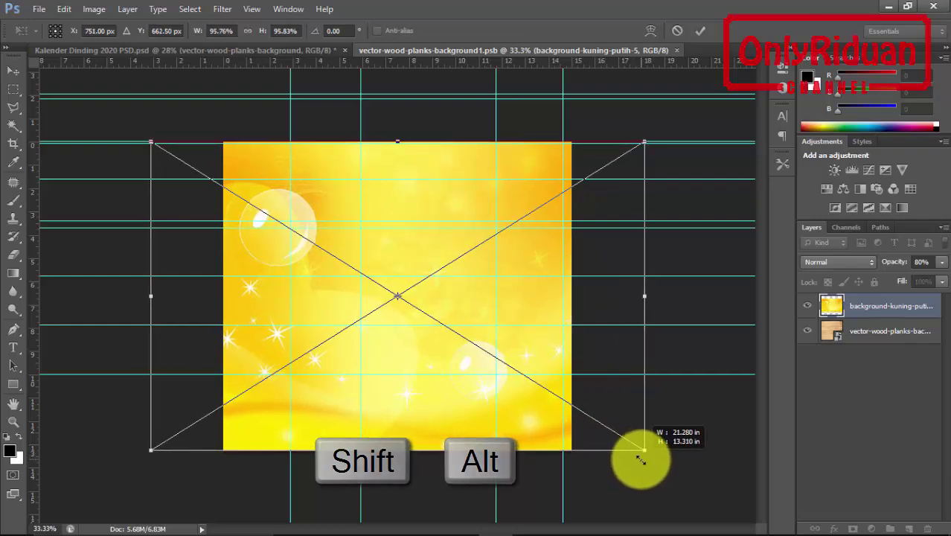
left_click(700, 29)
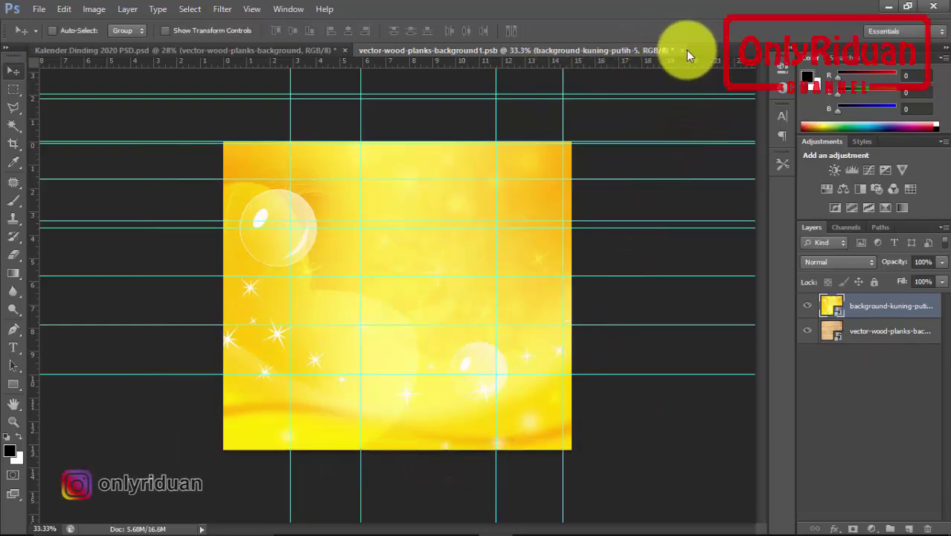
left_click(683, 50)
left_click(407, 221)
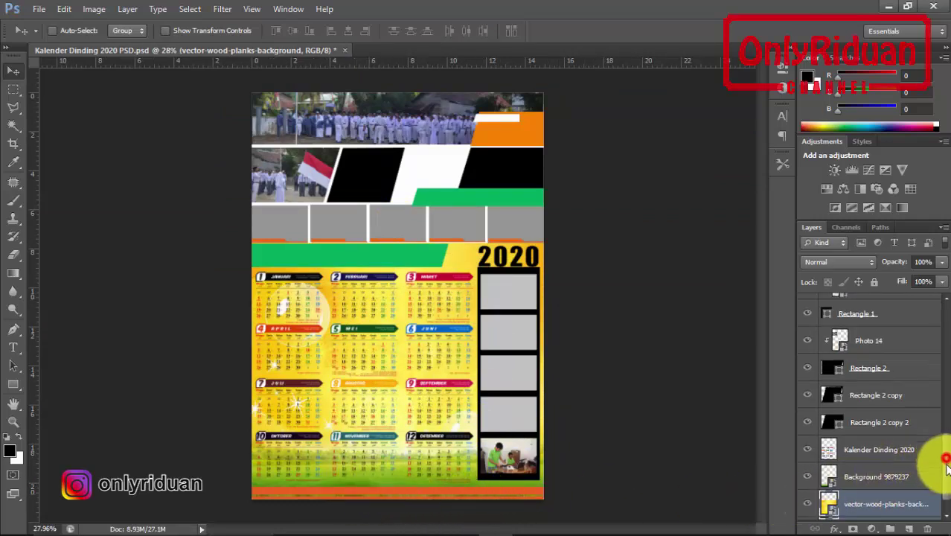
- Open the Background 9879237 smart object and its nested Background 98792372.psb sky-and-grass image
scroll(939, 476, "down", 1)
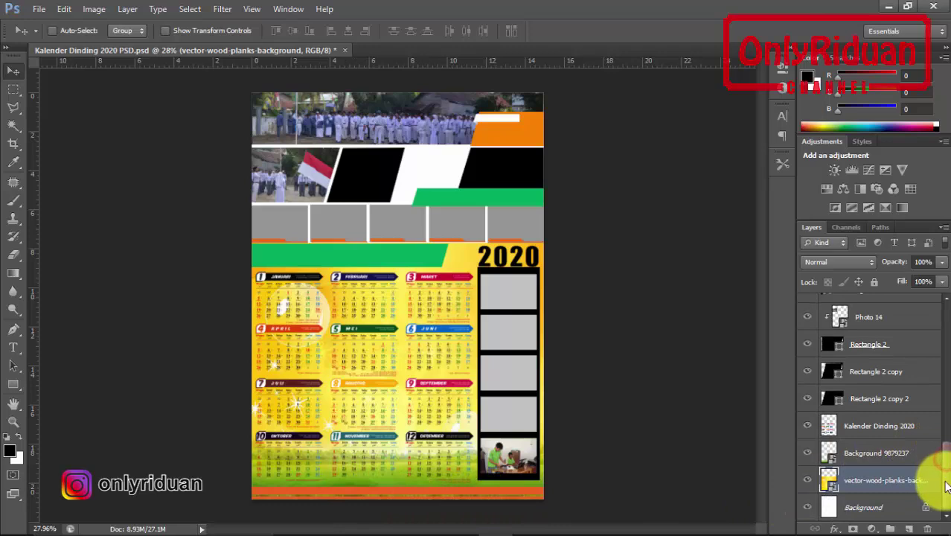
left_click(879, 454)
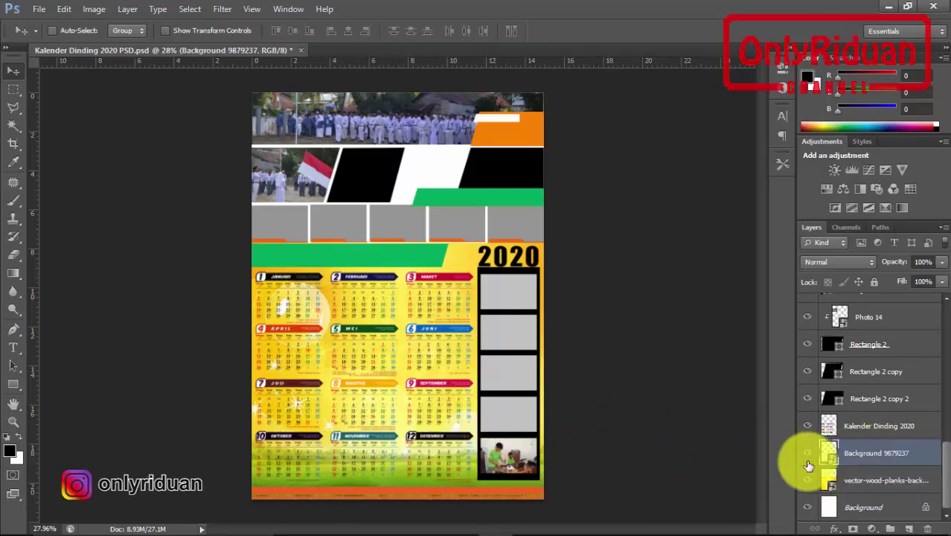
double_click(830, 460)
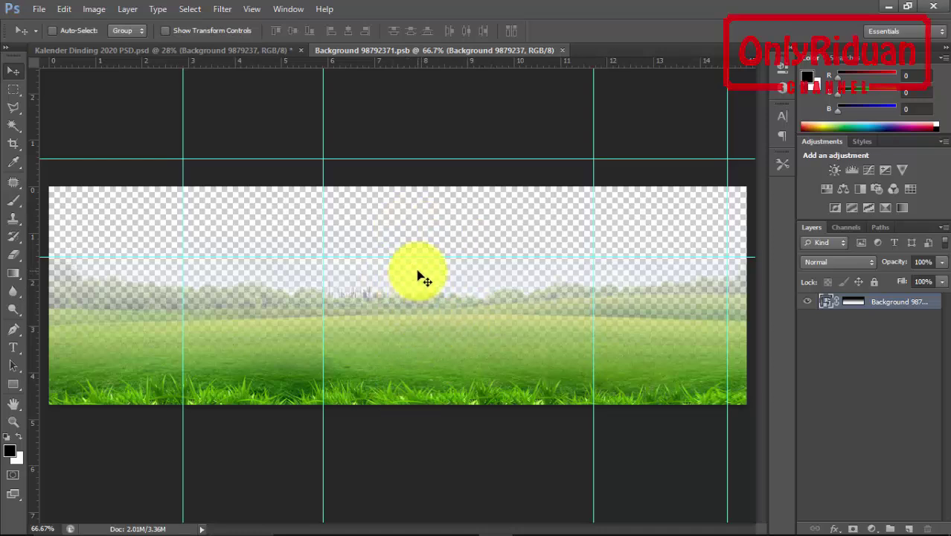
double_click(826, 305)
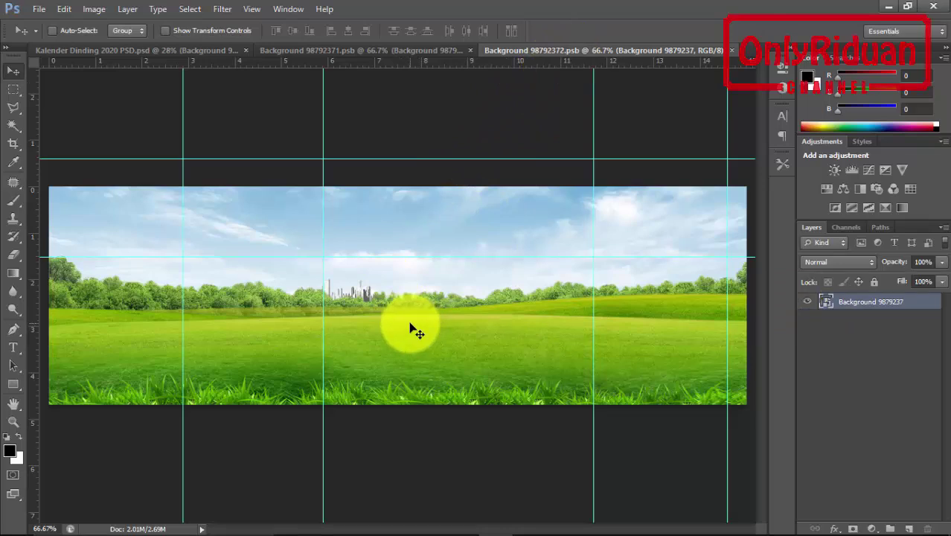
- Place the beach photo into Background 98792372.psb over the grass picture
left_click(39, 9)
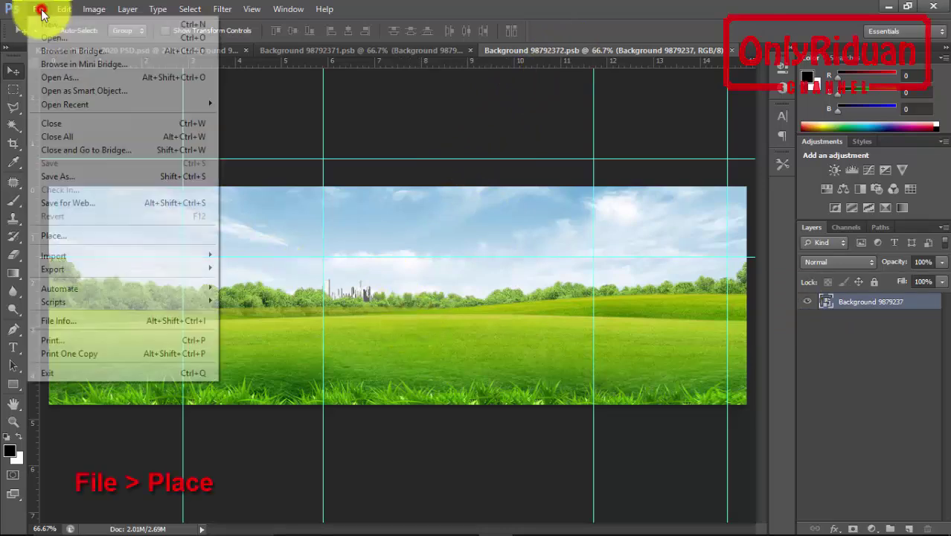
left_click(75, 235)
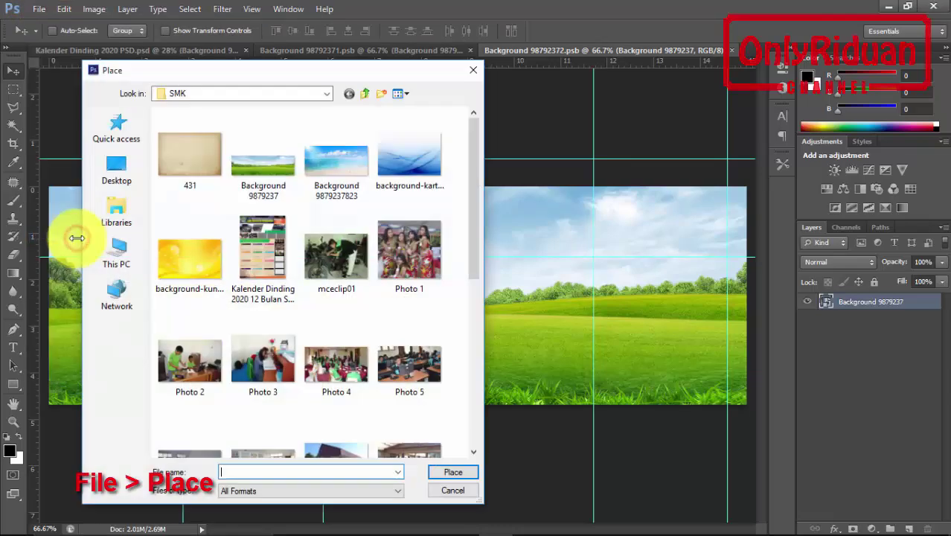
left_click(338, 160)
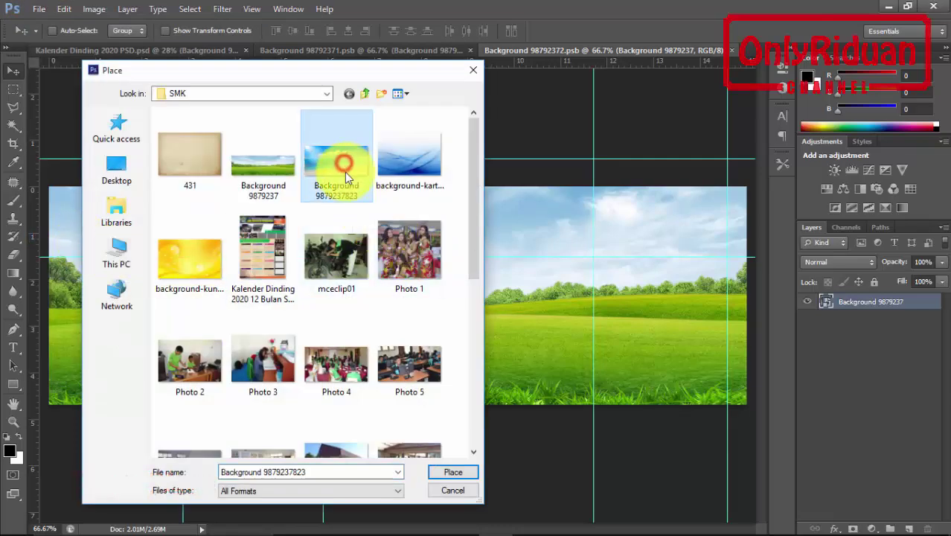
left_click(441, 474)
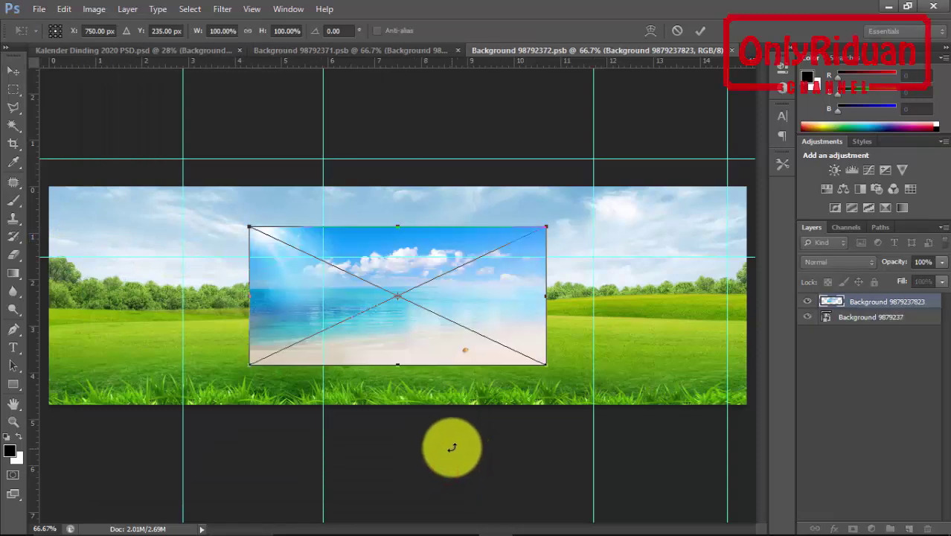
- Enlarge the beach photo proportionally to fill the banner, nudge it up, then save and close
key("shift+alt")
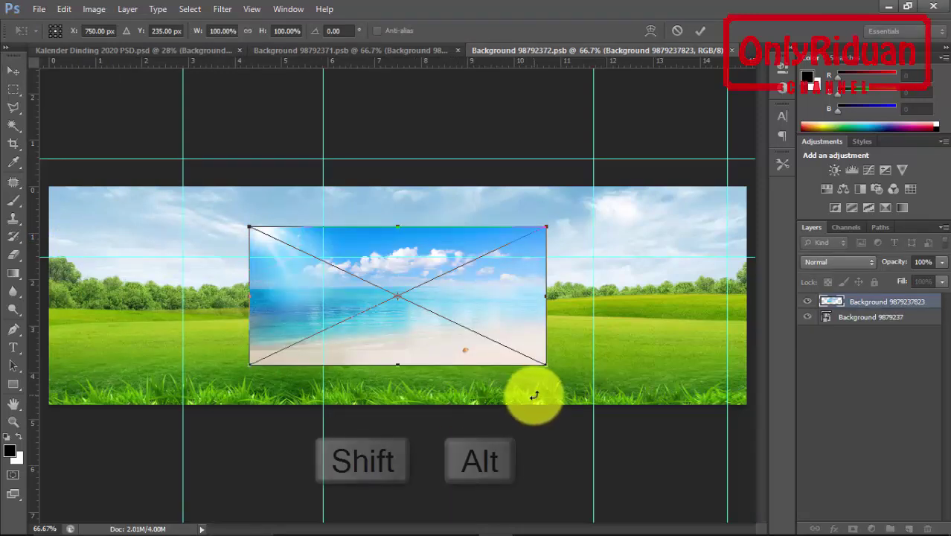
left_click_drag(548, 368, 759, 445)
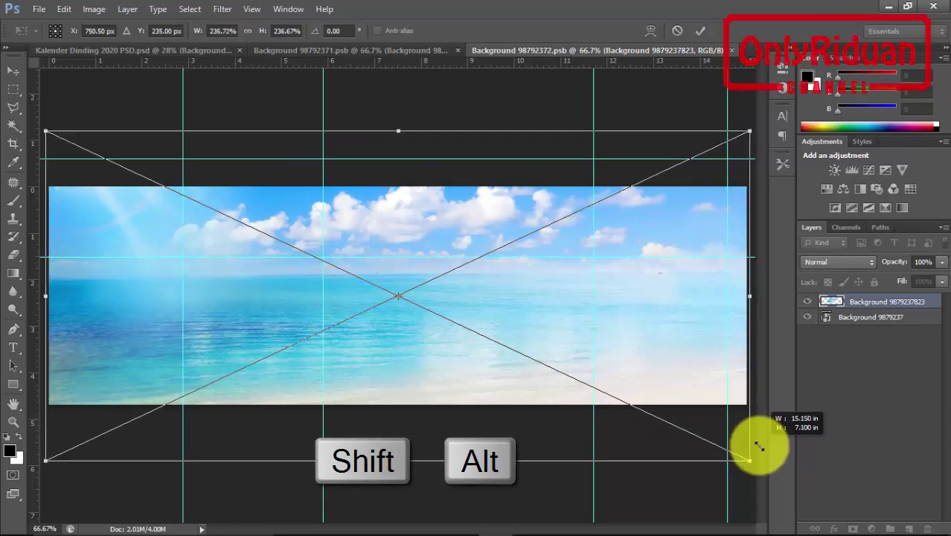
mouse_move(486, 356)
left_mouse_down()
mouse_move(502, 328)
mouse_move(494, 317)
left_mouse_up()
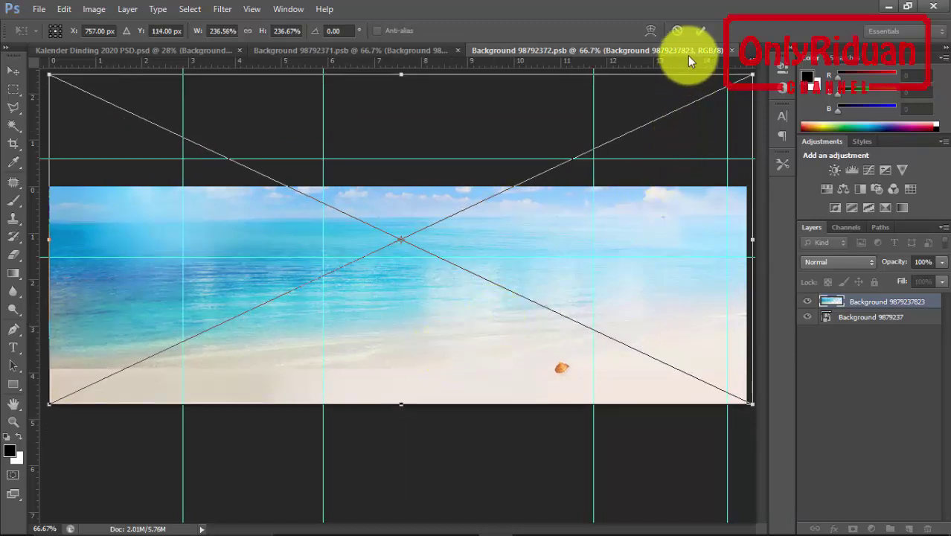
left_click(699, 32)
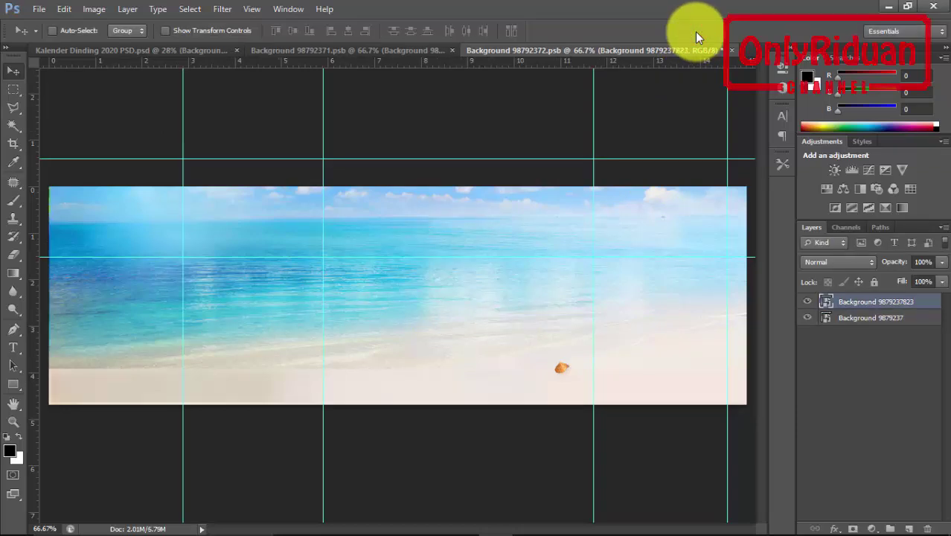
left_click(732, 50)
left_click(402, 215)
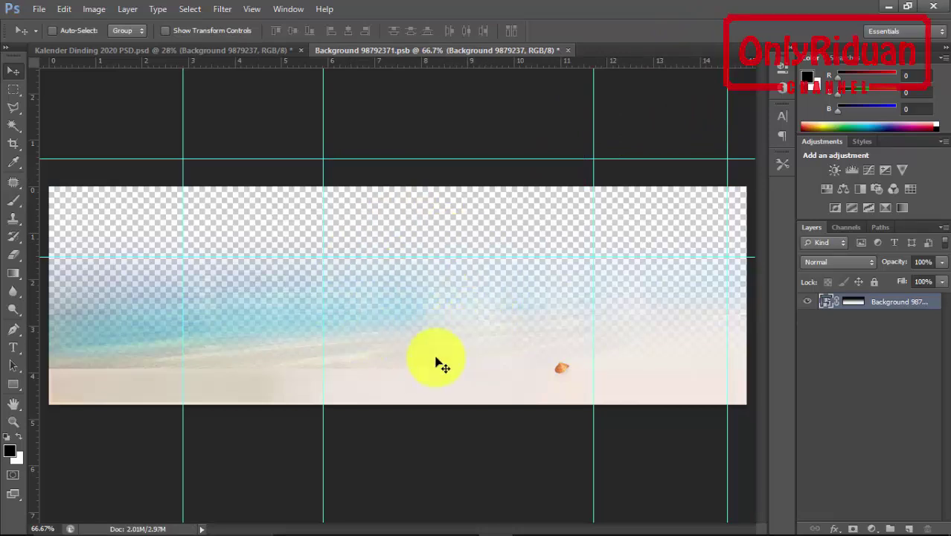
- Save and close Background 98792371.psb, returning to the calendar document
left_click(565, 50)
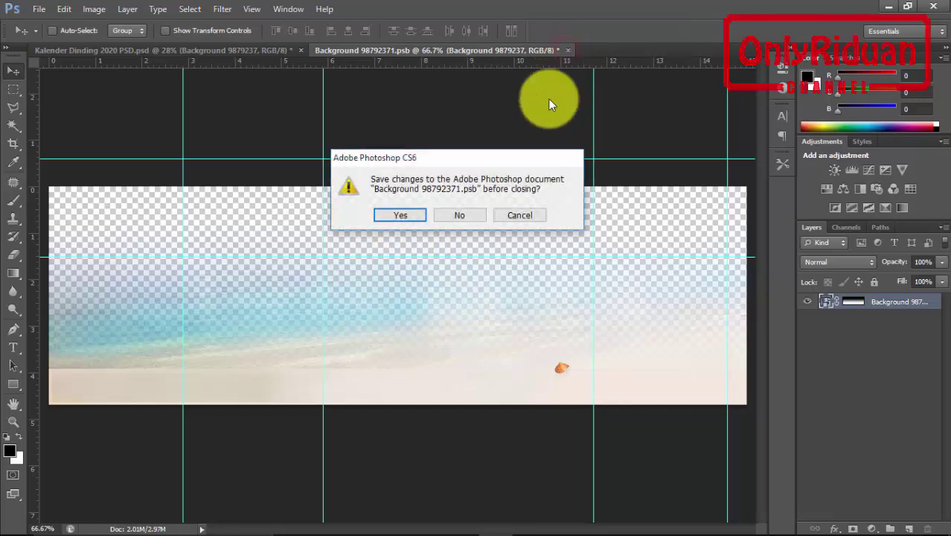
left_click(404, 216)
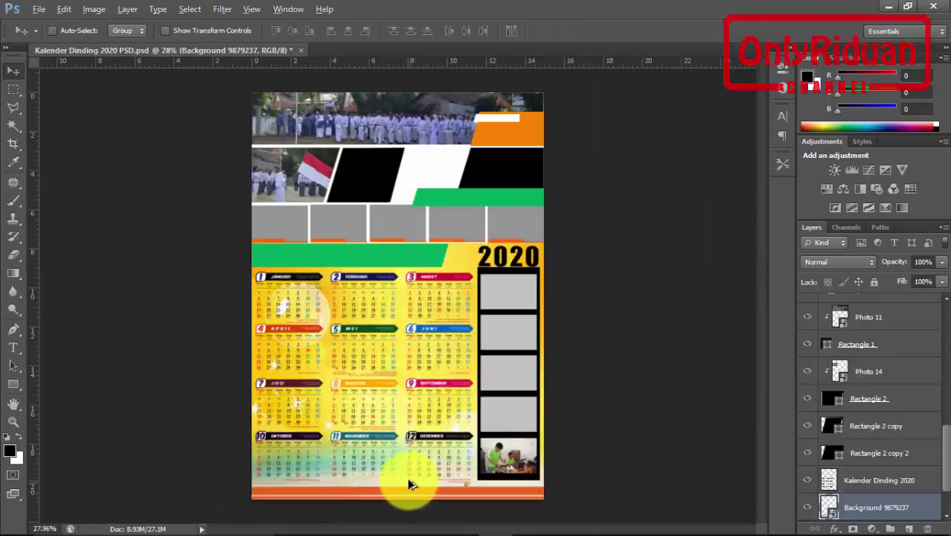
scroll(409, 485, "up", 2)
scroll(409, 486, "up", 2)
scroll(424, 501, "up", 3)
scroll(428, 502, "up", 3)
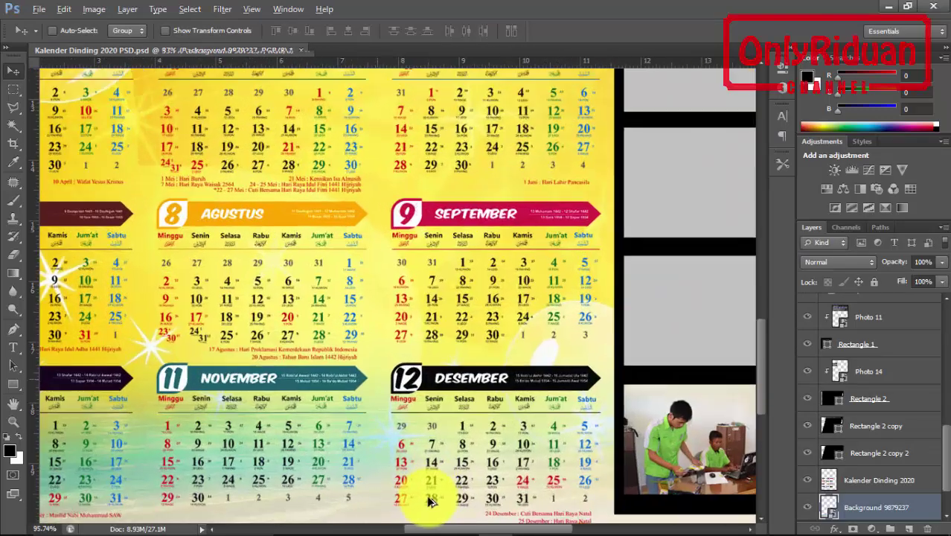
left_click_drag(767, 349, 771, 383)
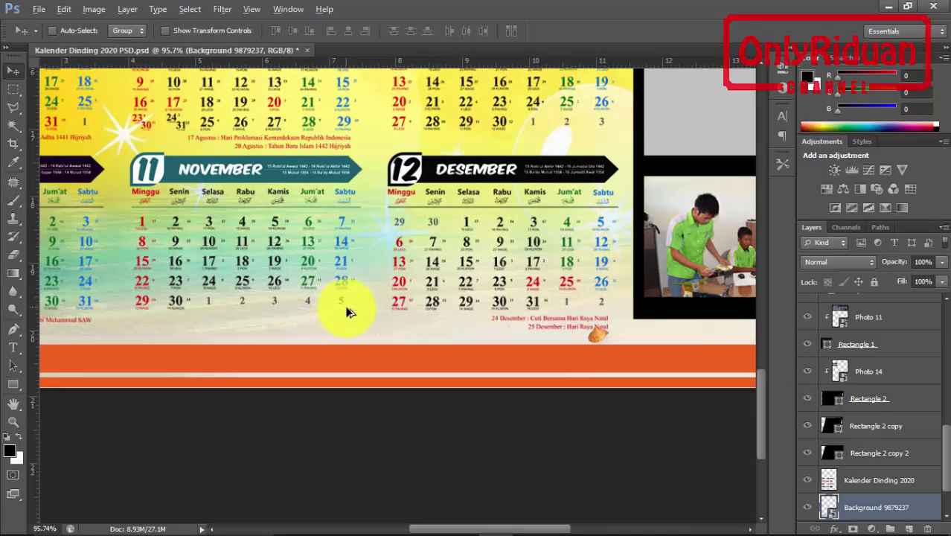
scroll(342, 305, "down", 1)
scroll(348, 306, "down", 1)
scroll(349, 306, "down", 1)
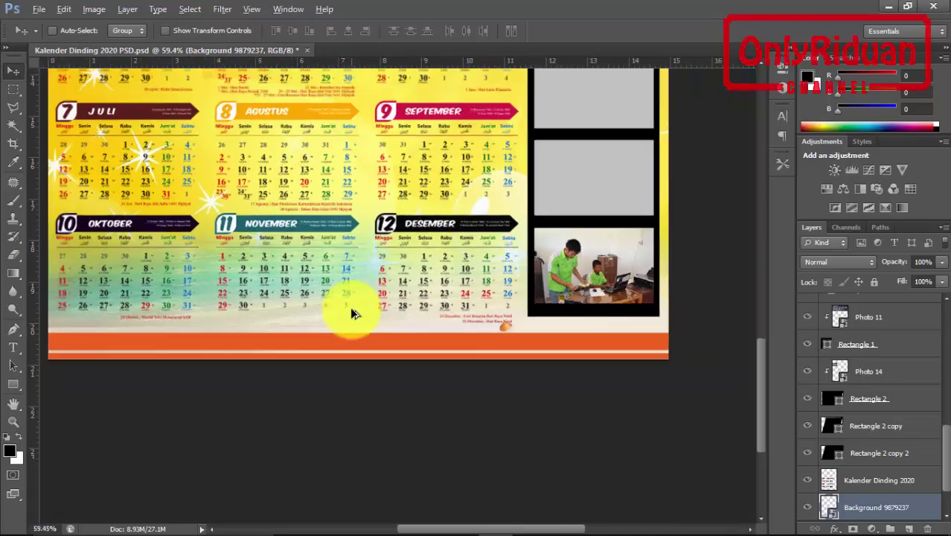
scroll(350, 307, "down", 1)
scroll(351, 306, "down", 1)
scroll(700, 335, "down", 2)
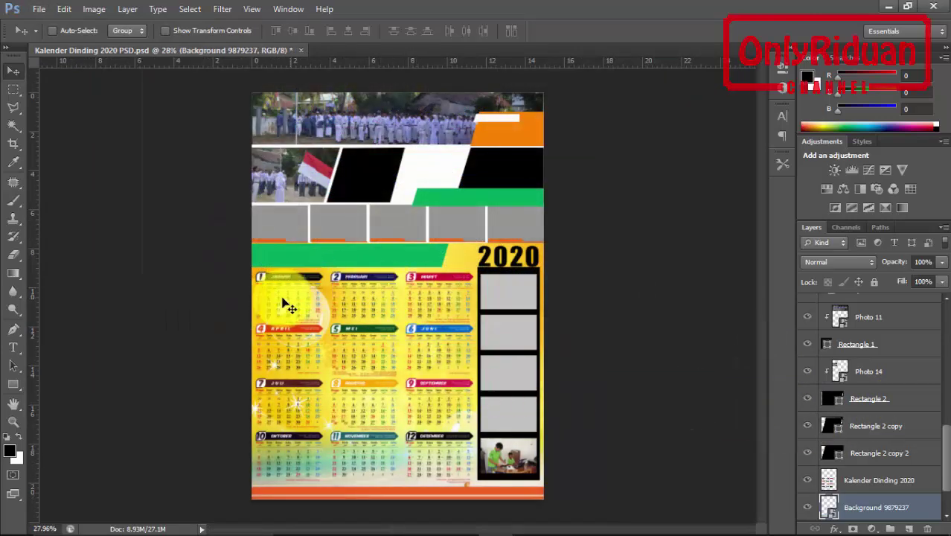
mouse_move(946, 458)
left_mouse_down()
mouse_move(944, 316)
mouse_move(938, 361)
left_mouse_up()
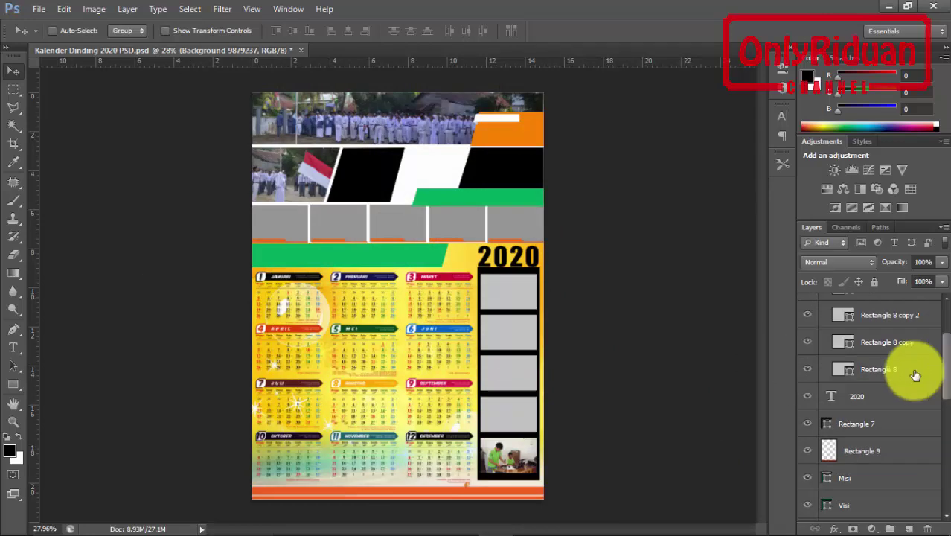
left_click(366, 282, "ctrl")
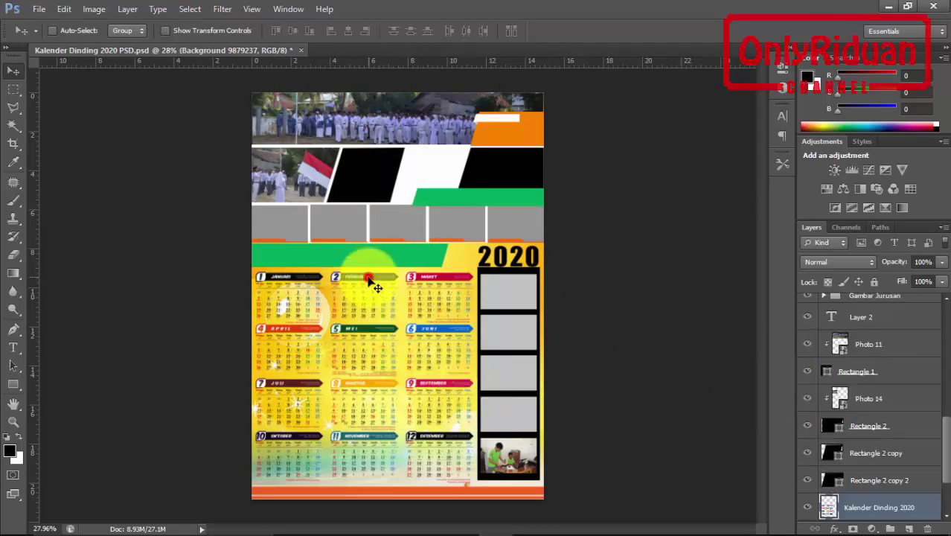
scroll(933, 447, "down", 3)
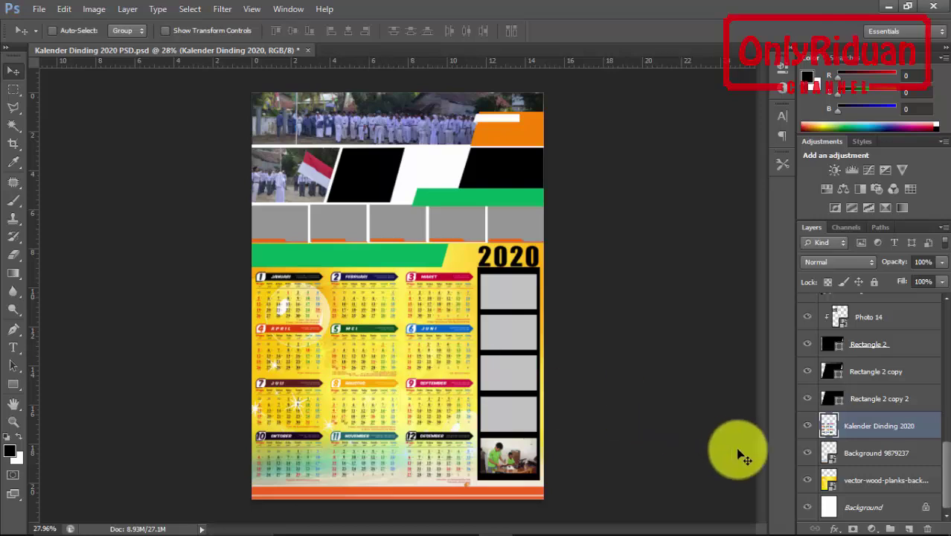
left_click(808, 427)
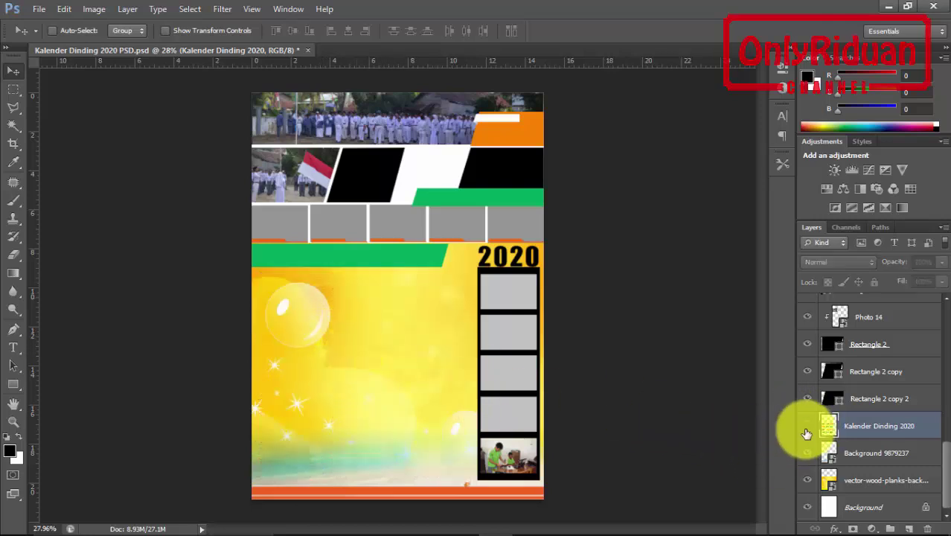
left_click(806, 430)
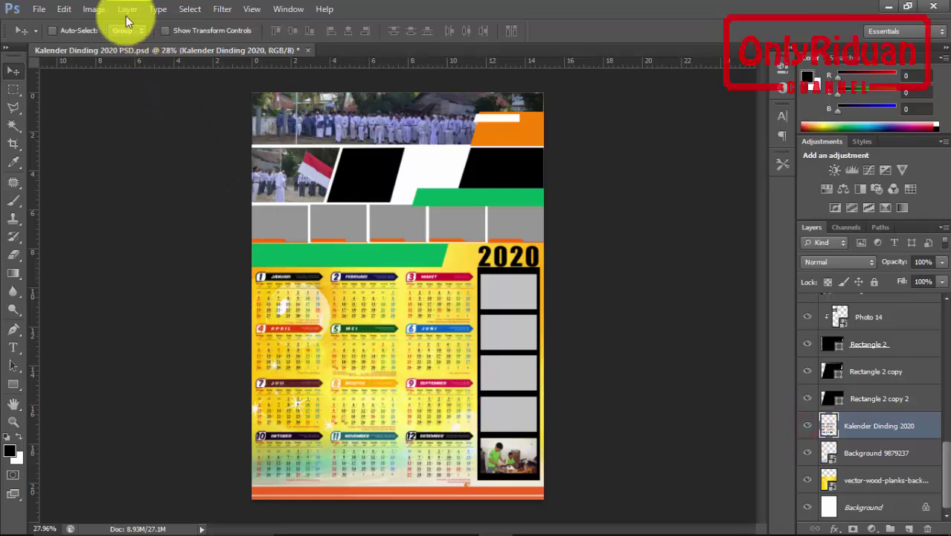
left_click(95, 10)
mouse_move(114, 45)
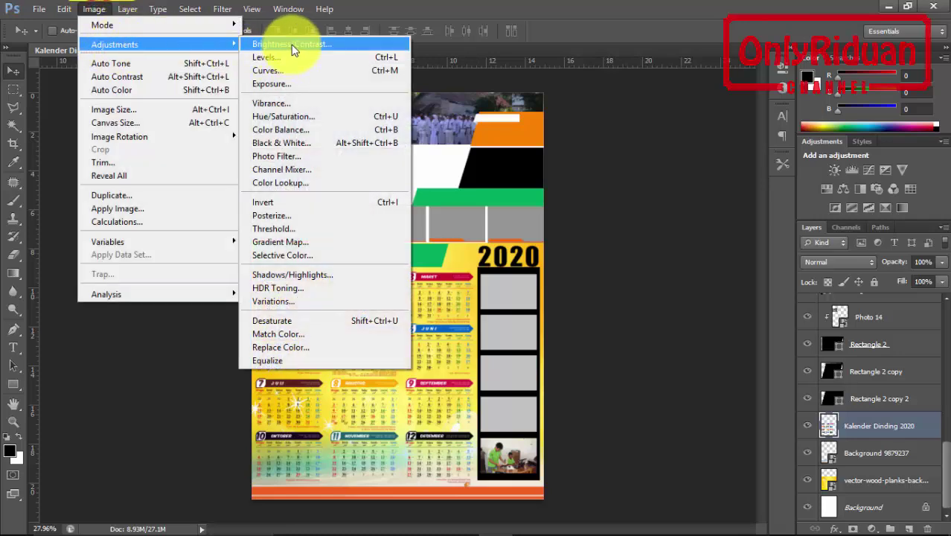
left_click(292, 44)
mouse_move(241, 344)
left_mouse_down()
mouse_move(291, 339)
mouse_move(586, 207)
left_mouse_up()
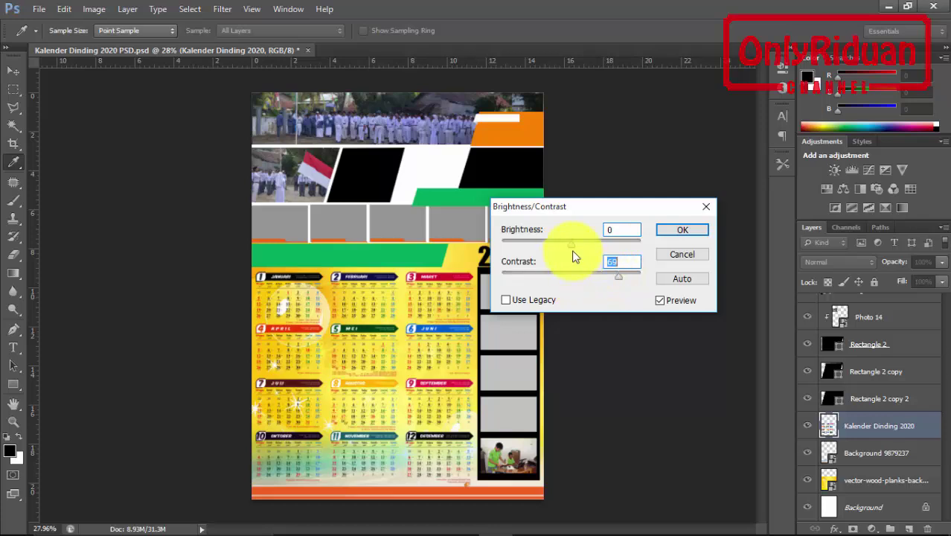
left_click_drag(604, 254, 549, 253)
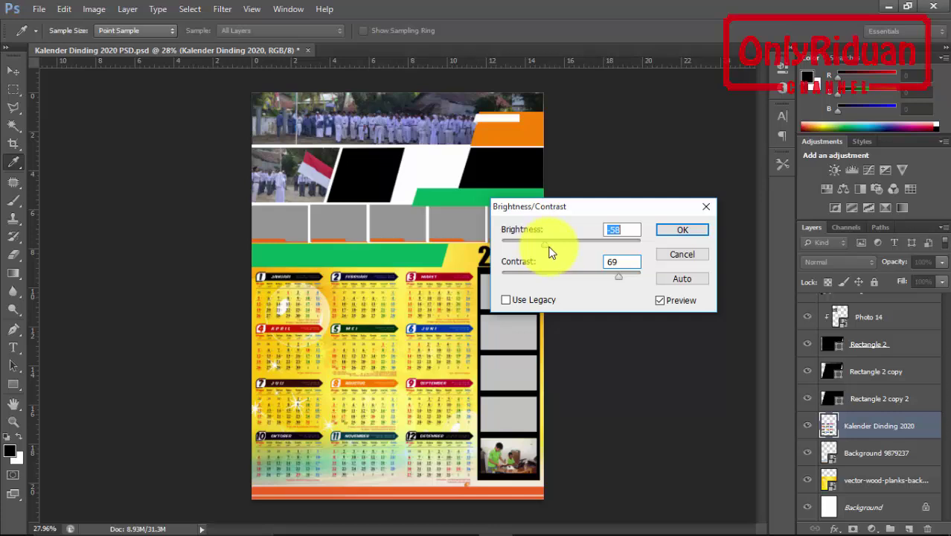
left_click(688, 254)
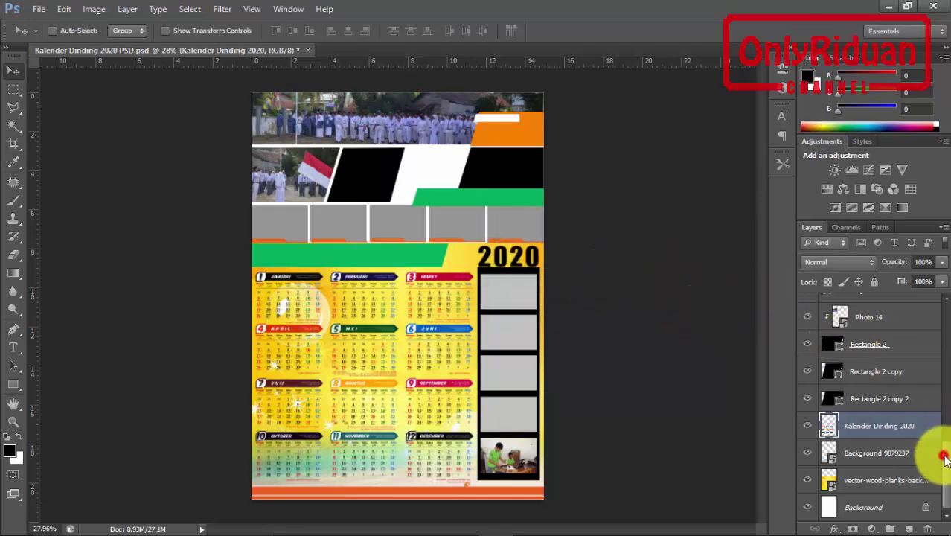
left_click_drag(944, 450, 942, 430)
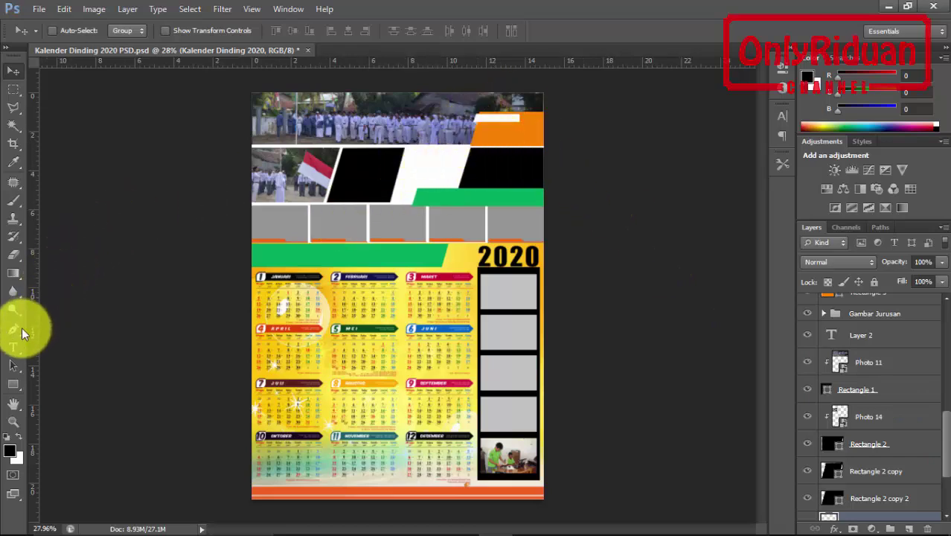
- Start a new horizontal text layer on the orange block near the top right
left_click(14, 347)
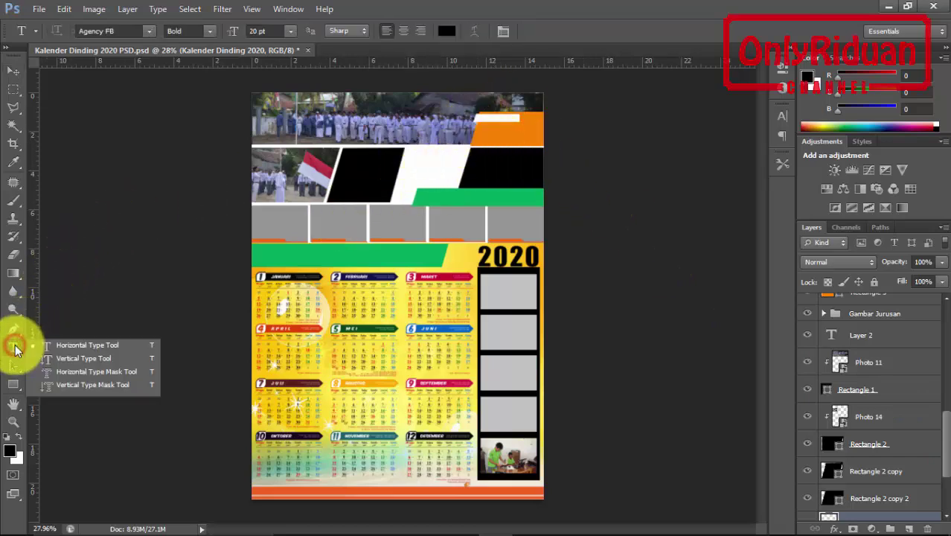
left_click(84, 346)
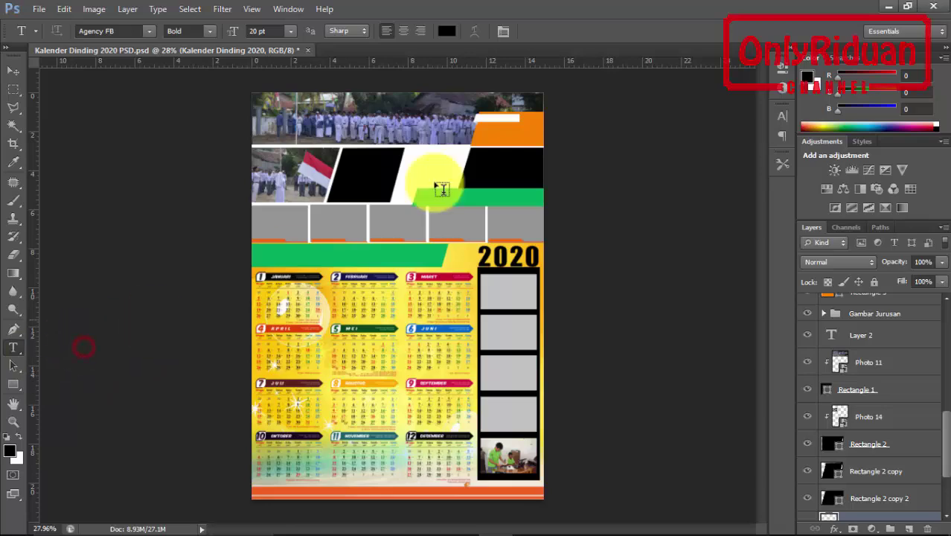
left_click(493, 135)
scroll(487, 131, "up", 5)
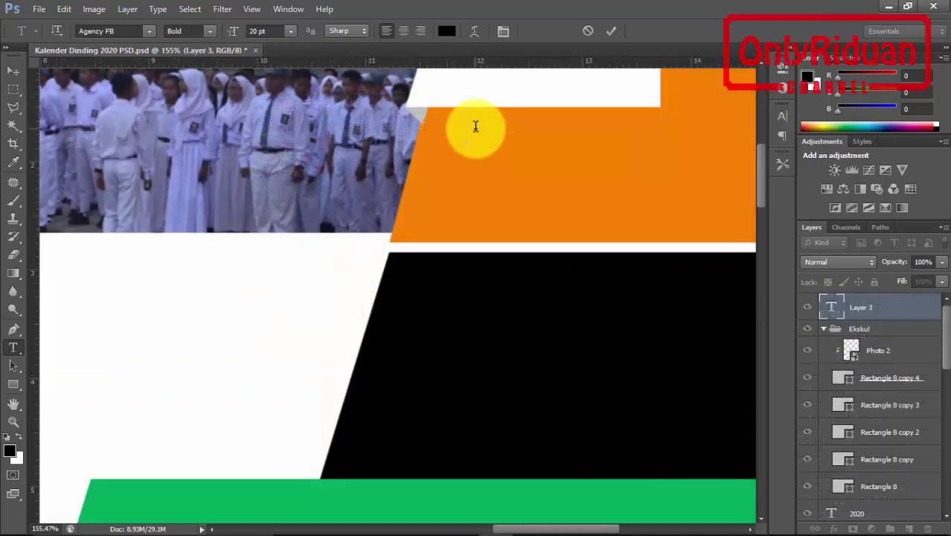
- Set the text colour to white and the font size to 12 pt
left_click(447, 31)
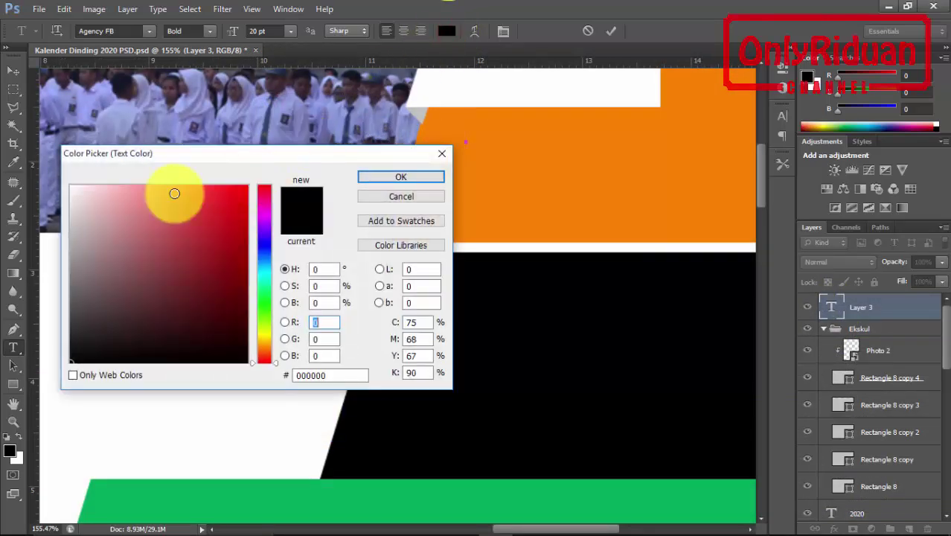
left_click_drag(93, 206, 64, 177)
left_click(412, 177)
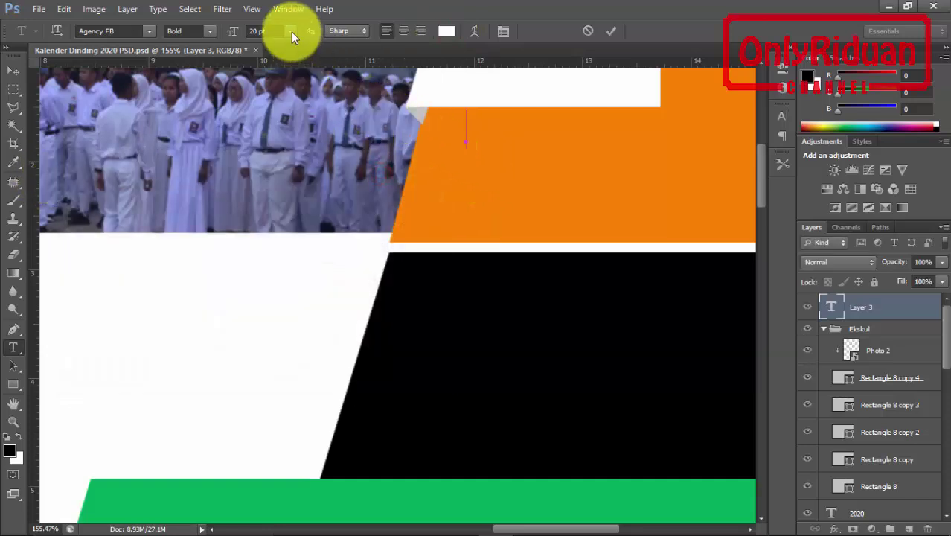
left_click(291, 32)
left_click(286, 144)
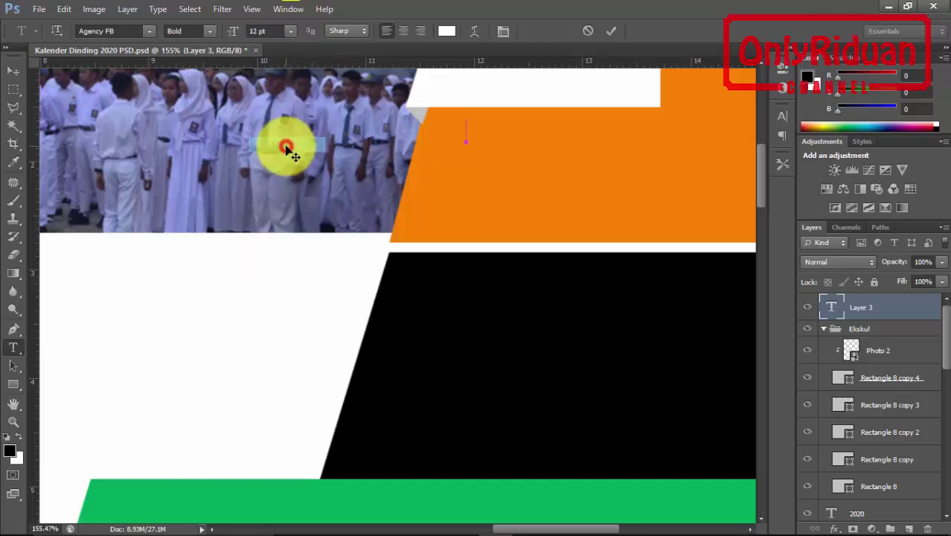
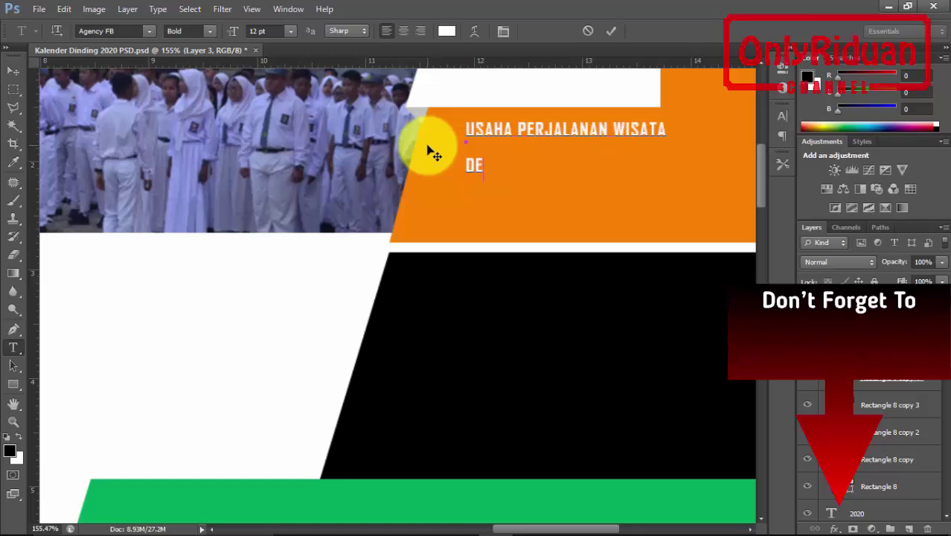
- Finish typing DESAIN GRAFIS & MULTIMEDIA as the banner's second line and commit it
type("SA")
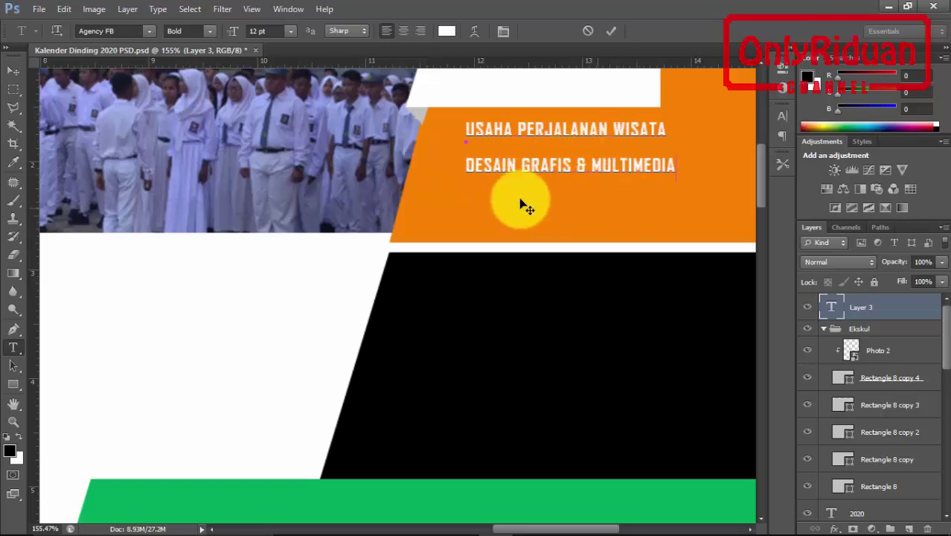
left_click(16, 71)
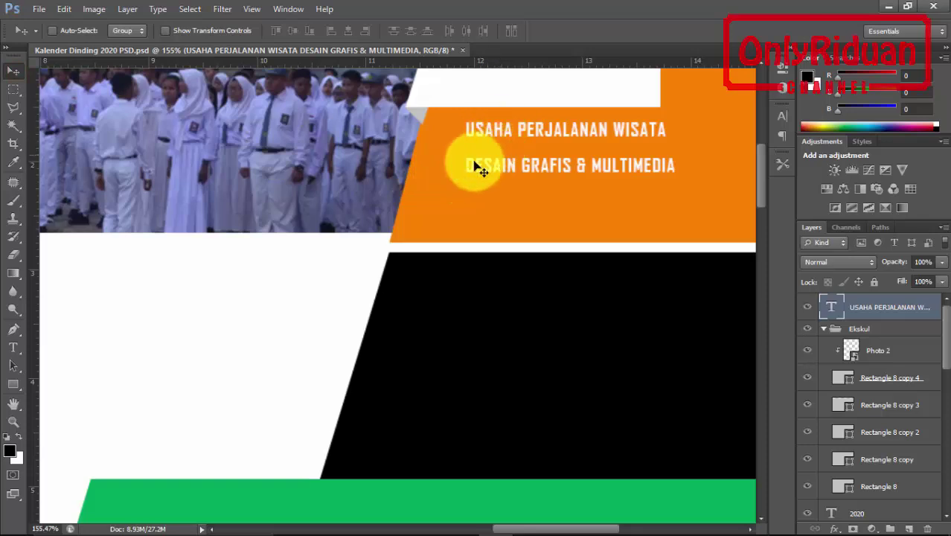
- Select both department lines and tighten their leading with Alt+arrow keys, then commit
left_click(19, 346)
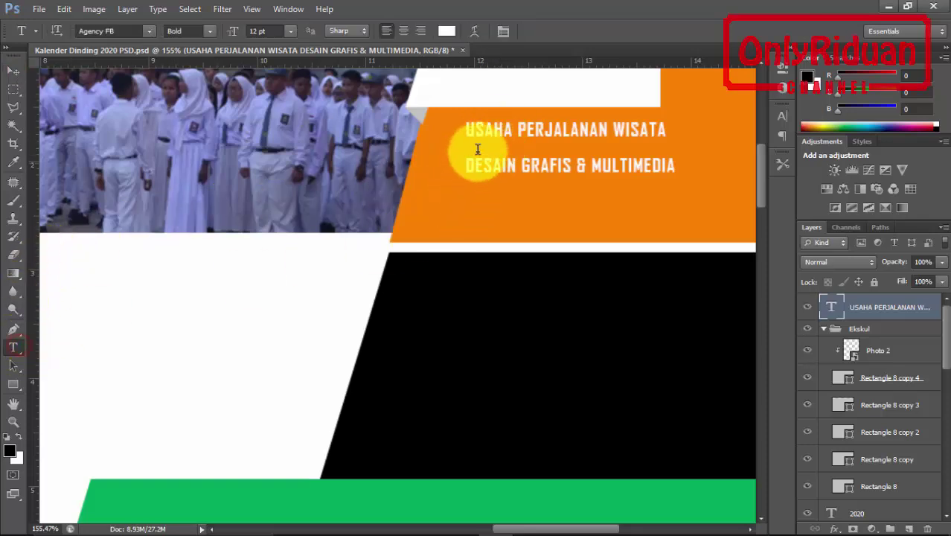
left_click_drag(466, 127, 692, 172)
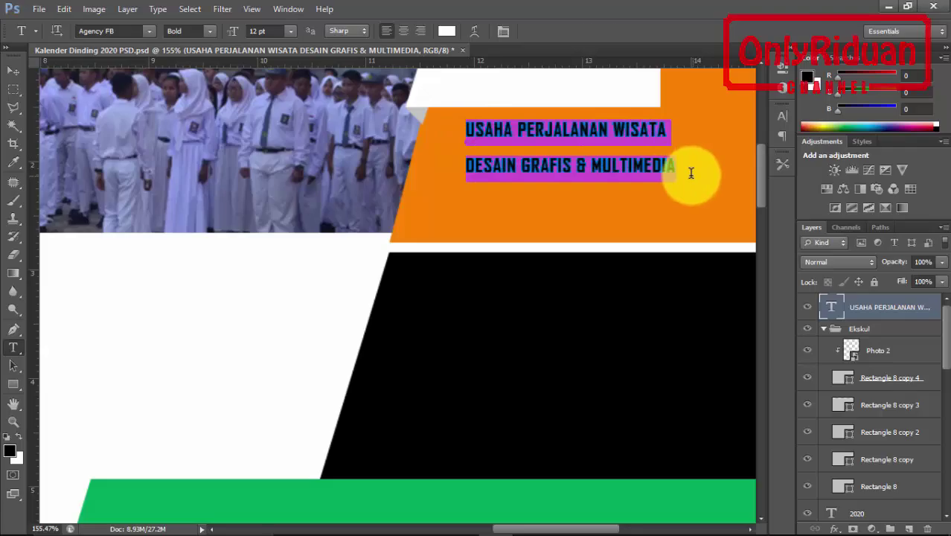
key("alt+Down")
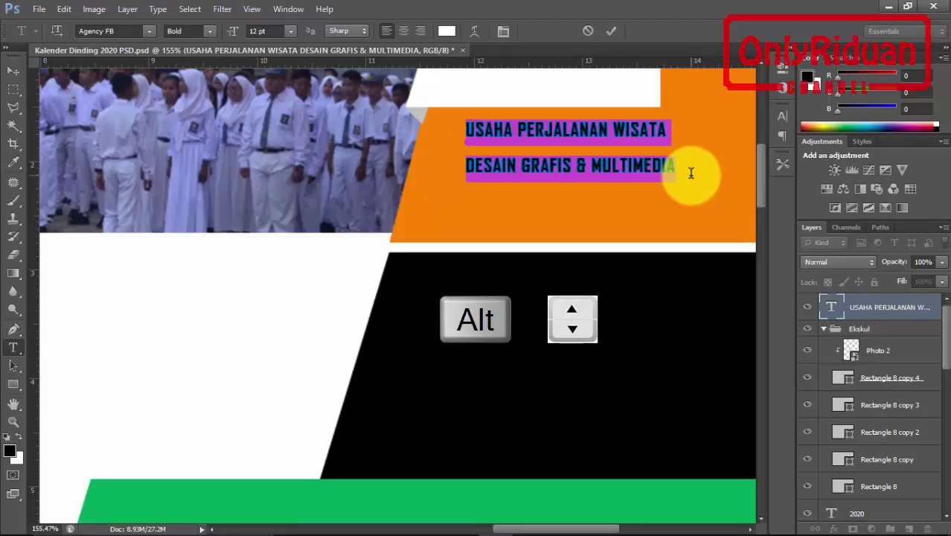
key("alt+Up")
key("alt+Up")
key("alt+Up")
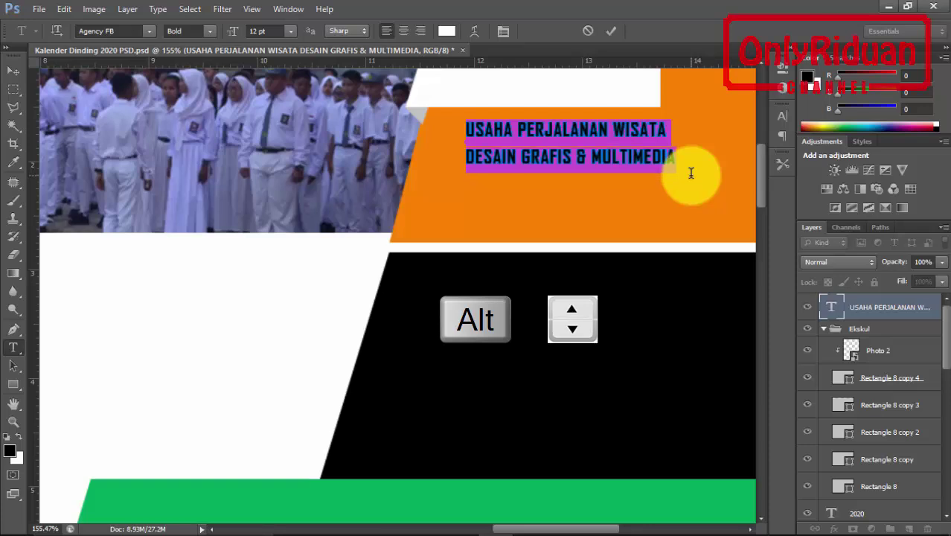
key("alt+Up")
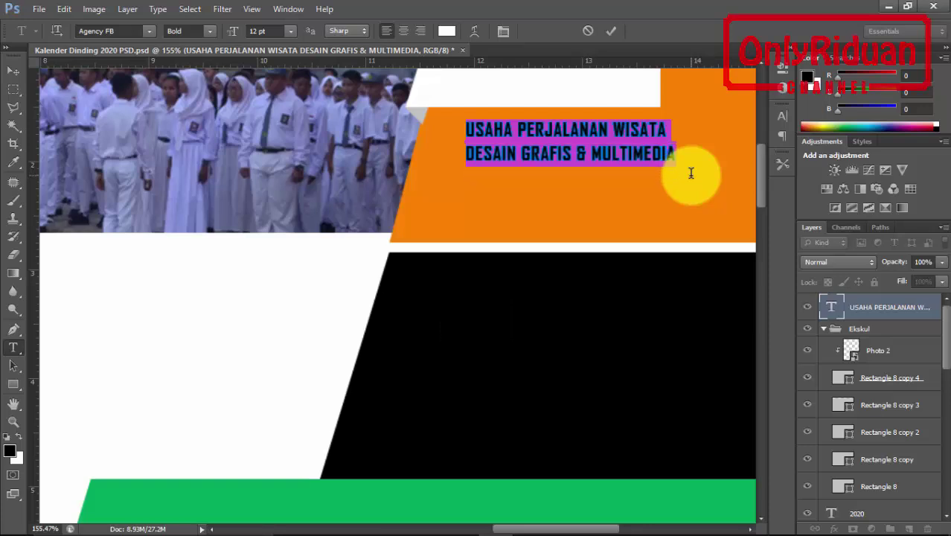
key("alt+Up")
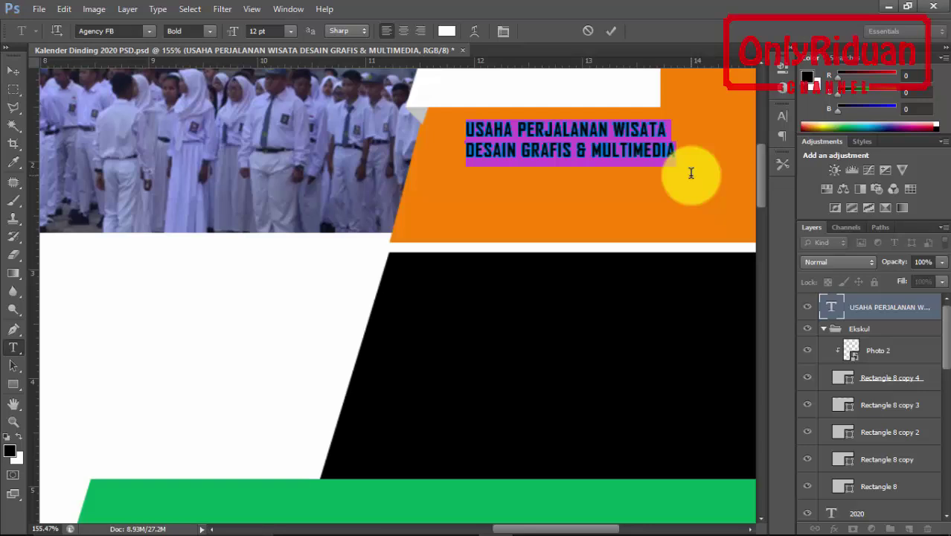
left_click(610, 31)
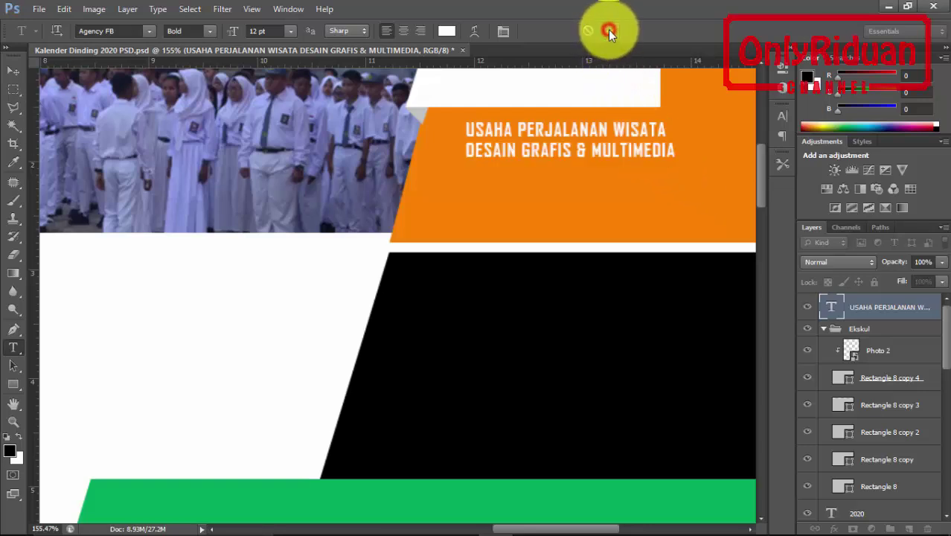
left_click(675, 151)
type("TEKNIK ALAT BERAT")
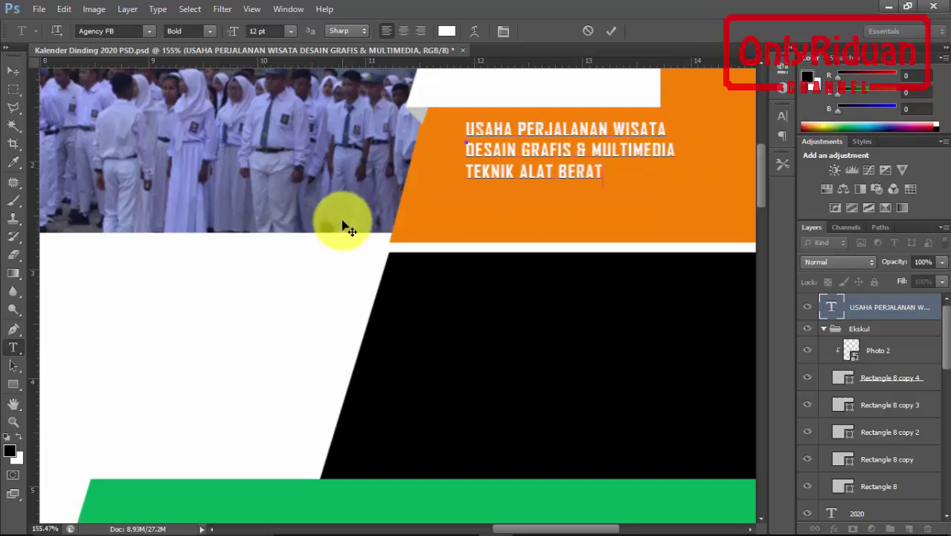
- Commit the added third line, TEKNIK ALAT BERAT, on the orange banner
left_click(611, 32)
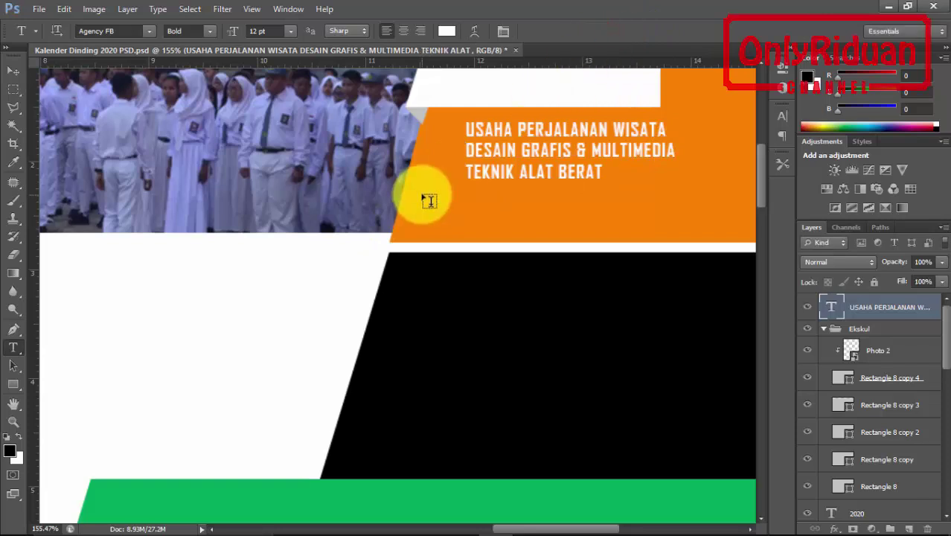
- Zoom out to the whole calendar, pan across, and zoom in on the grey photo panels
scroll(404, 203, "down", 2)
scroll(404, 203, "down", 2)
scroll(404, 208, "down", 2)
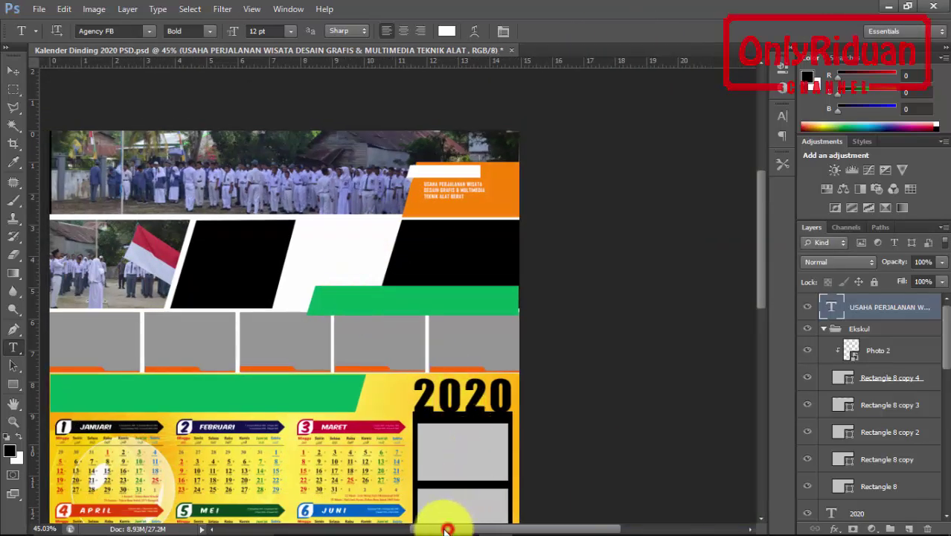
scroll(410, 483, "left", 5)
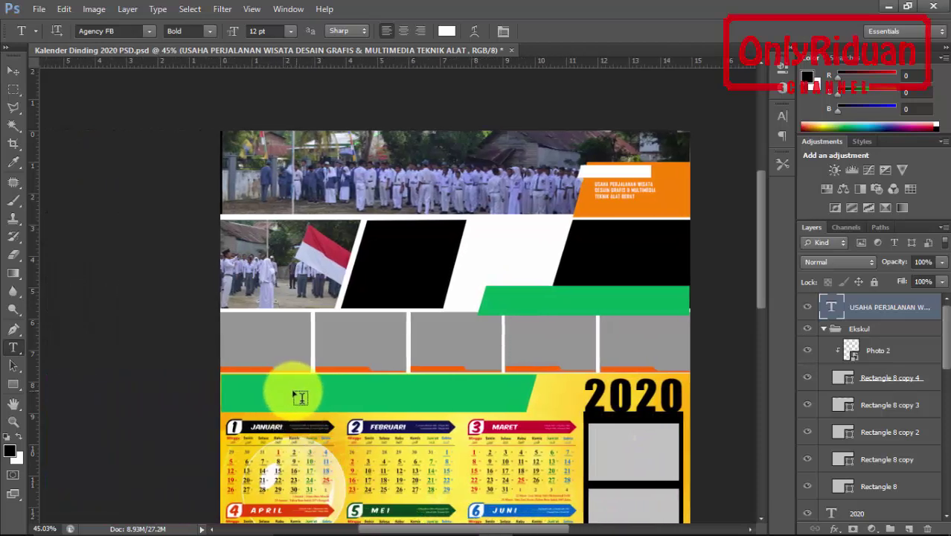
scroll(402, 305, "down", 1)
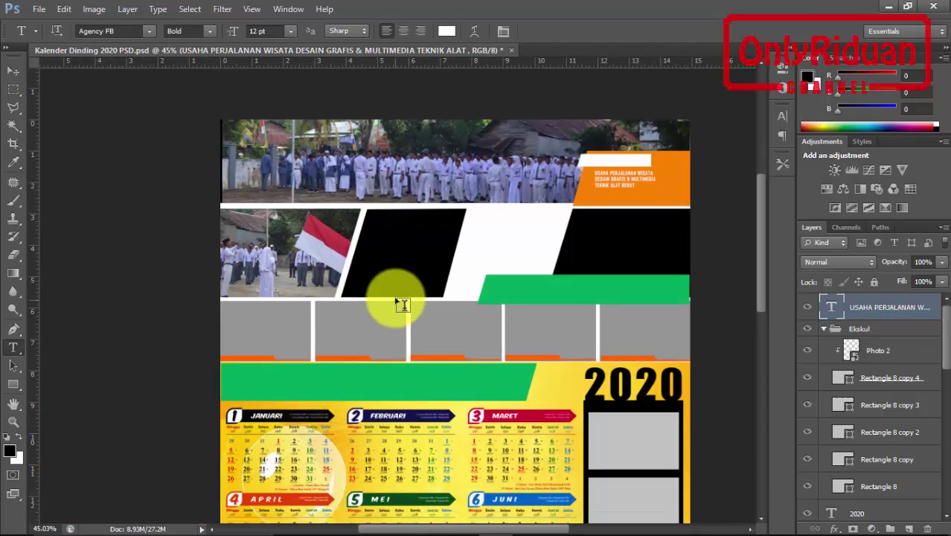
scroll(398, 302, "down", 1)
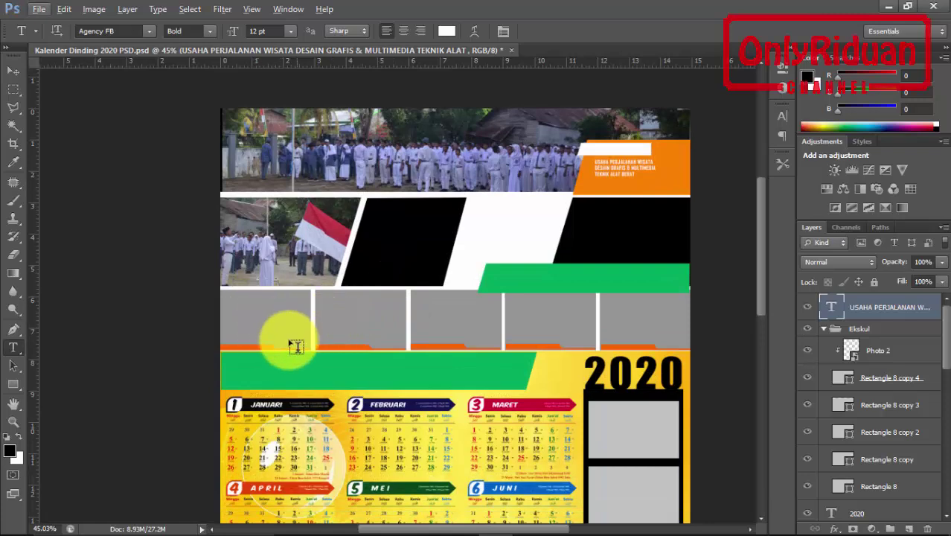
scroll(257, 347, "up", 1)
scroll(259, 350, "up", 2)
scroll(260, 356, "up", 3)
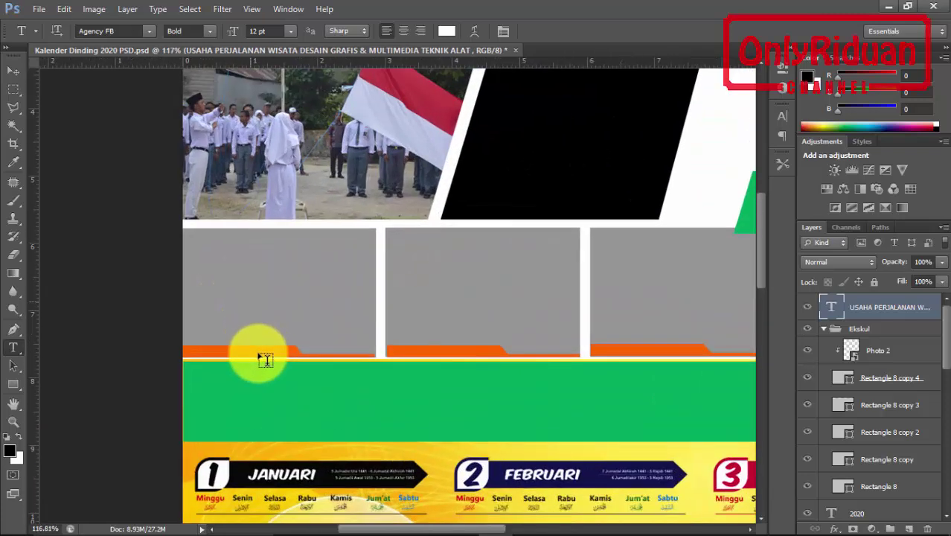
scroll(266, 360, "up", 1)
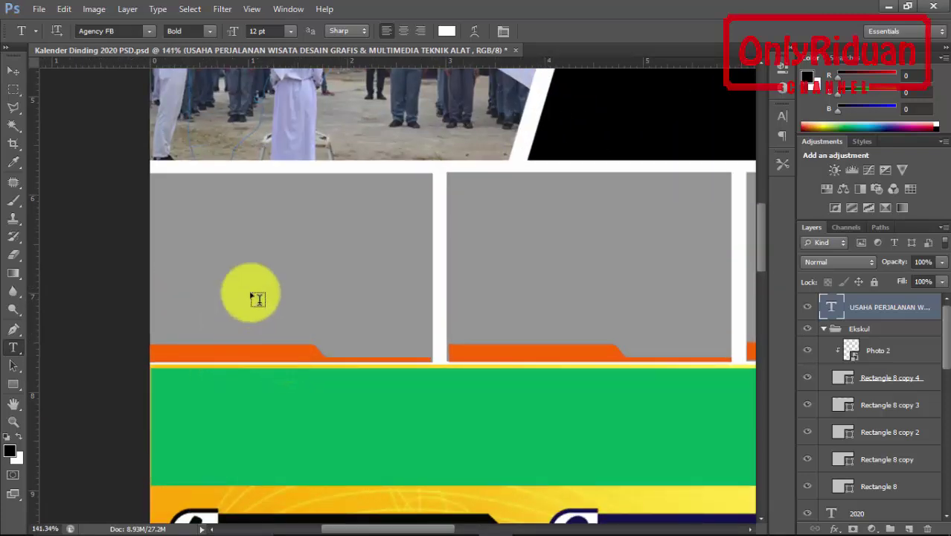
- Locate the grey panel's layer by expanding Gambar Jurusan and its Background Teks Jurusan subgroup
left_click(14, 73)
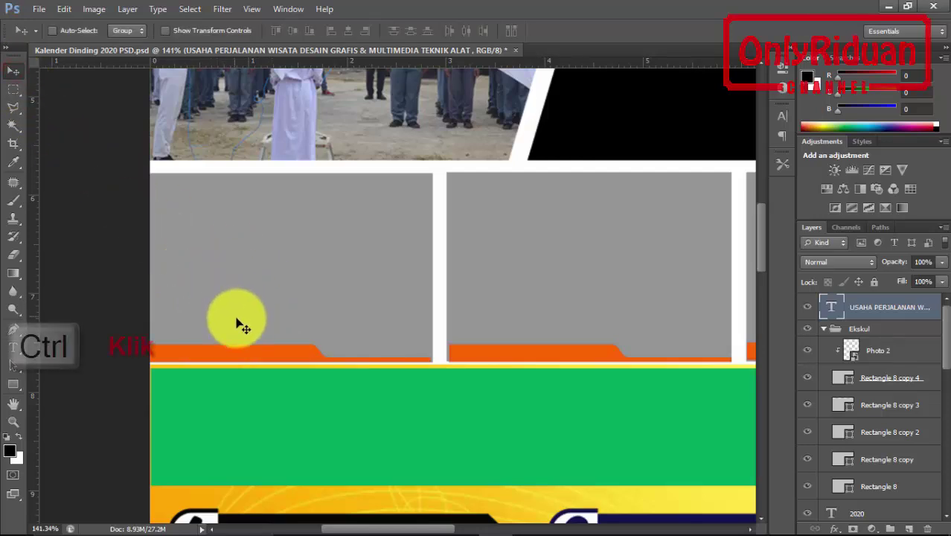
left_click(266, 354, "ctrl")
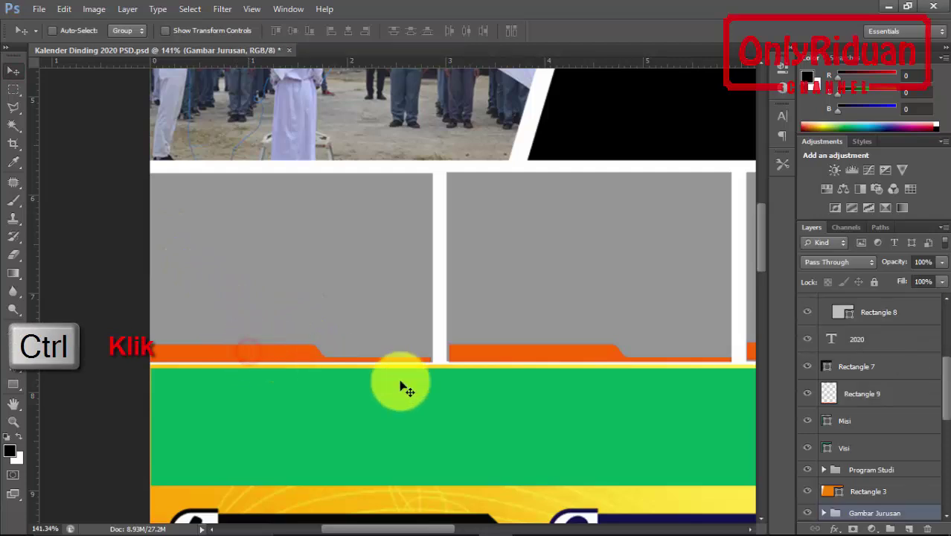
scroll(934, 387, "down", 4)
scroll(904, 406, "down", 1)
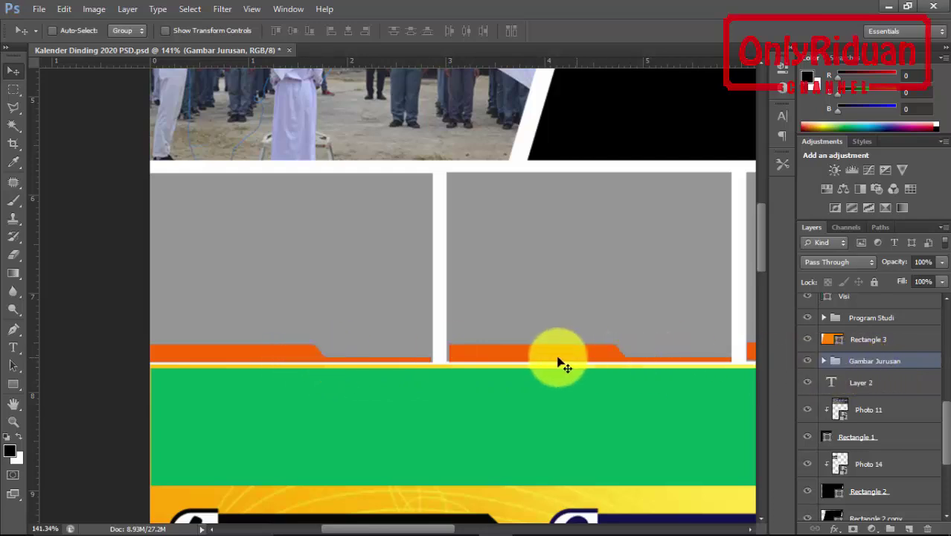
left_click(824, 360)
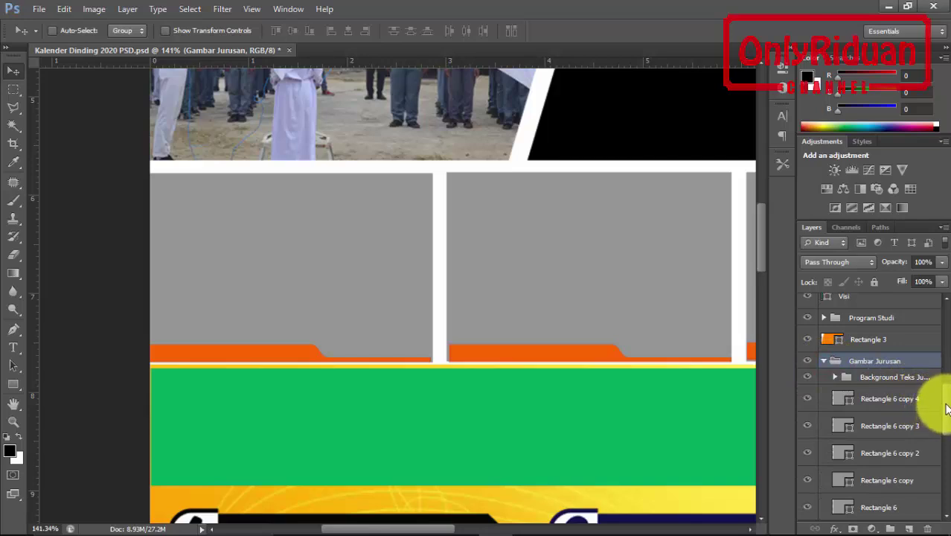
scroll(944, 407, "down", 3)
left_click(806, 346)
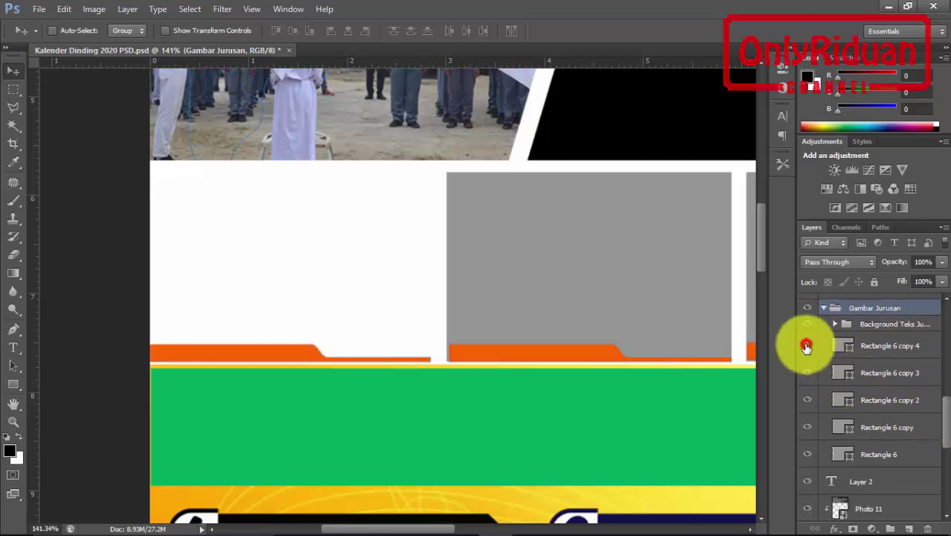
left_click(806, 346)
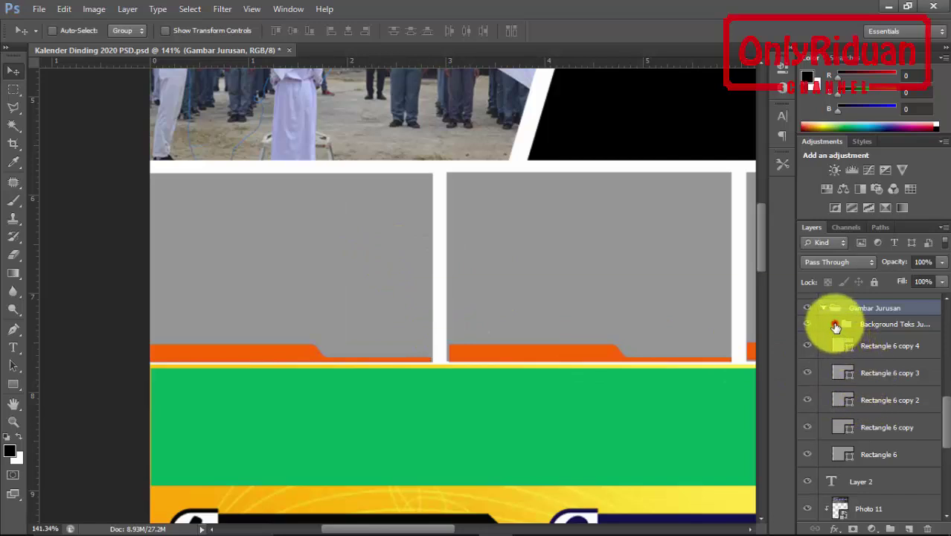
left_click(835, 324)
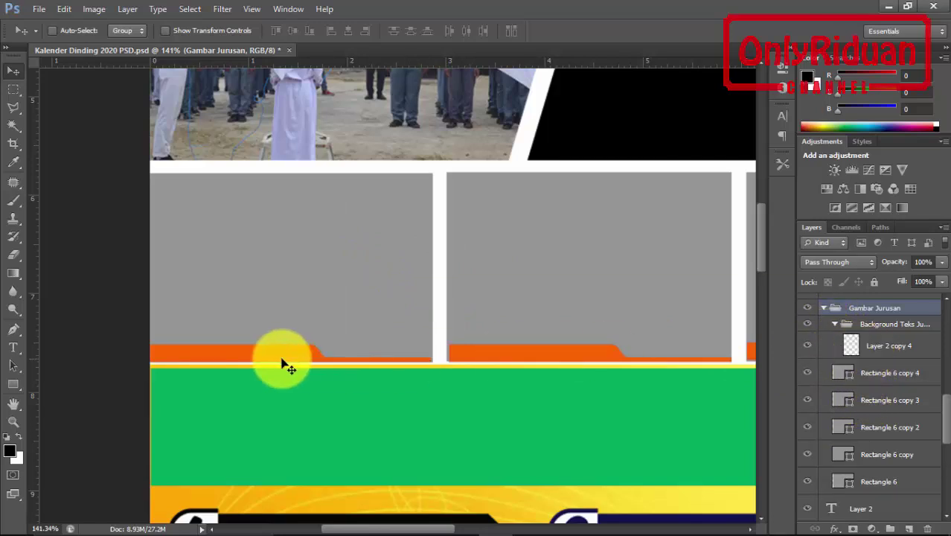
left_click(834, 325)
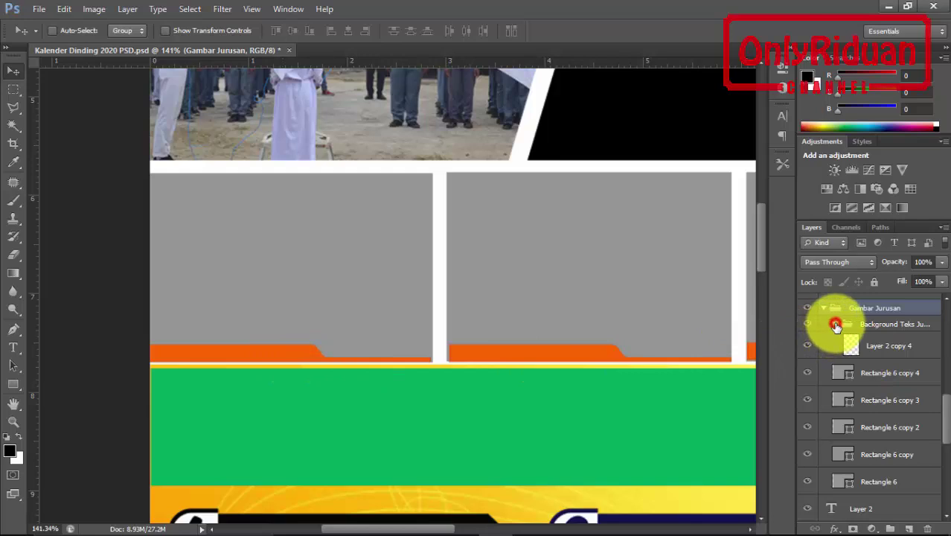
left_click(869, 328)
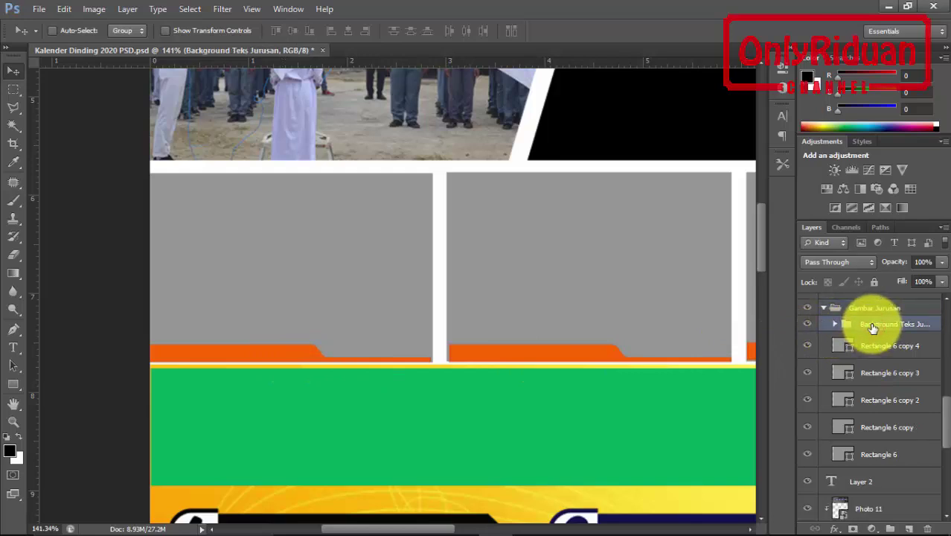
left_click(15, 347)
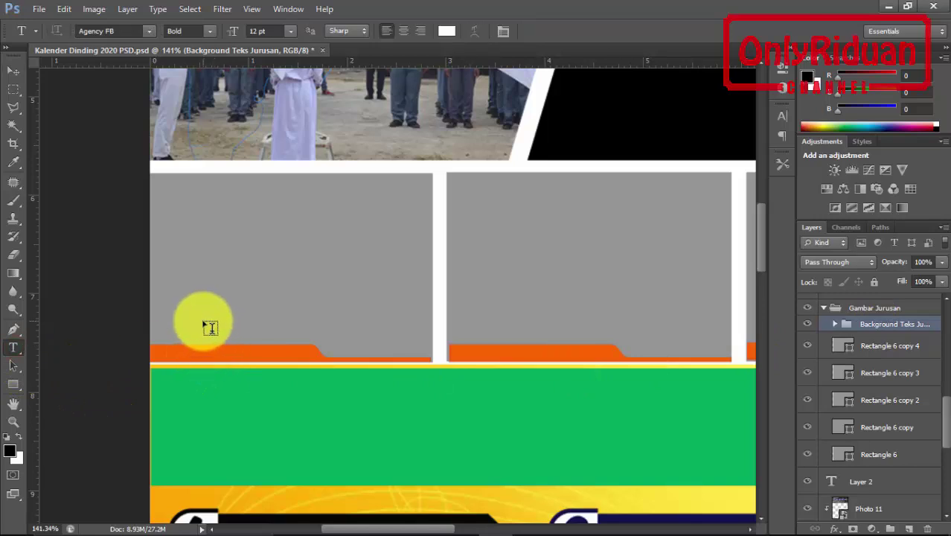
- Start a 10 pt text line on the left orange banner under the first grey box
left_click(168, 350)
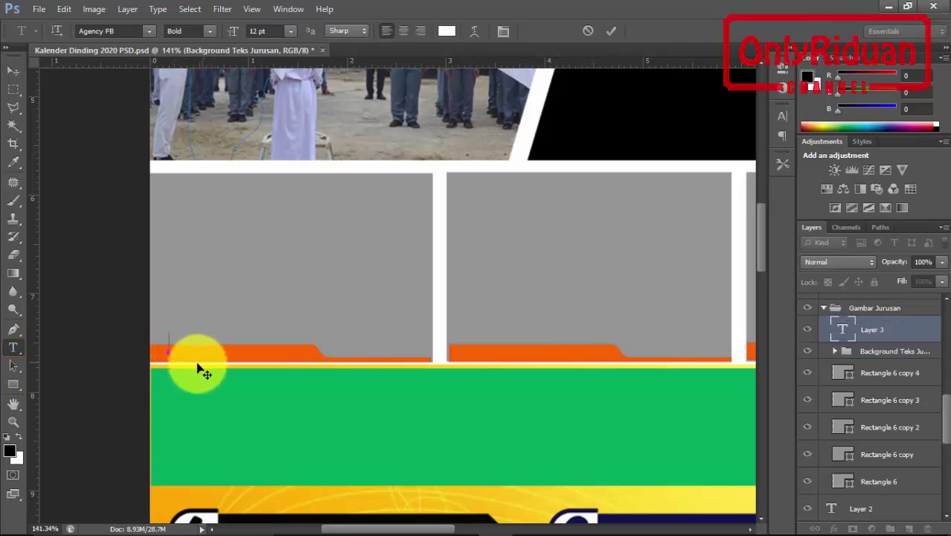
left_click(290, 31)
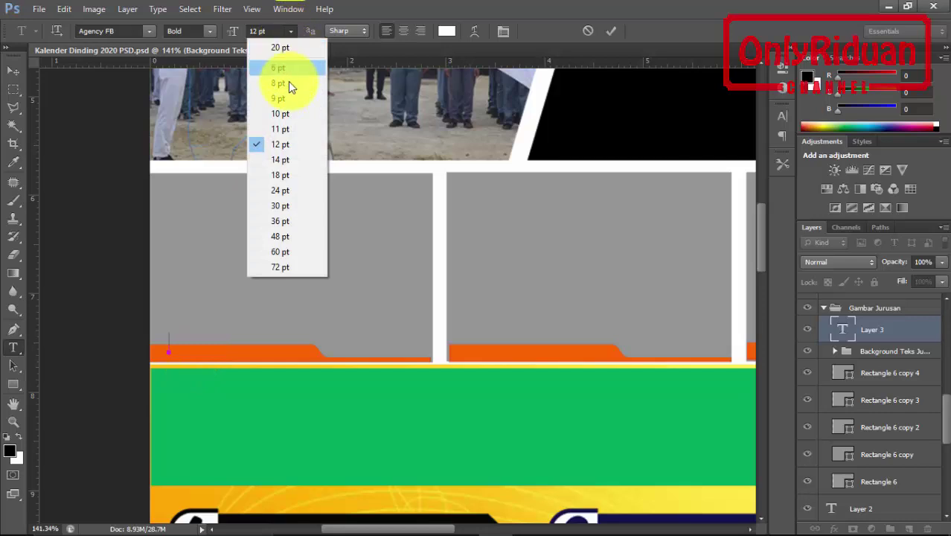
left_click(283, 113)
type("Usaha Perjalanan Wisata")
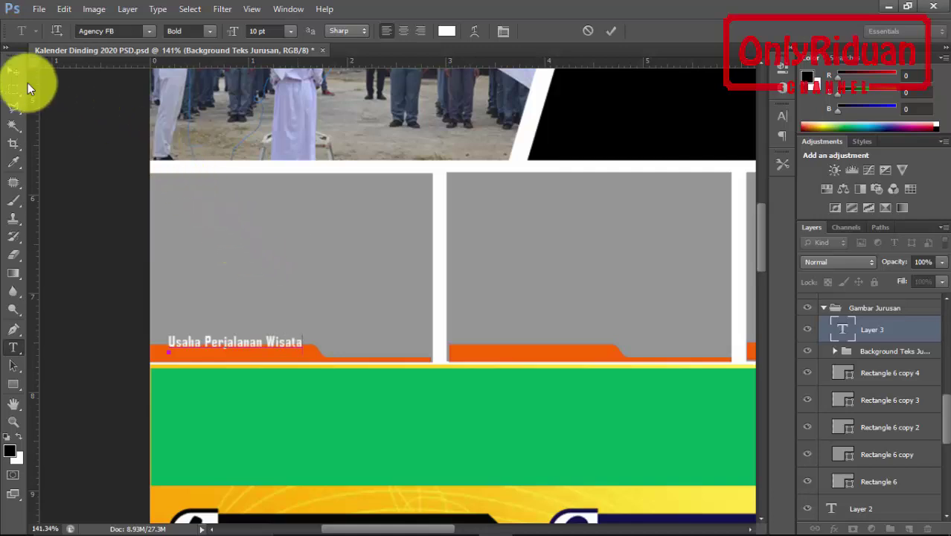
- Nudge the Usaha Perjalanan Wisata text onto the banner and stack it above Background Teks Jurusan
left_click(15, 71)
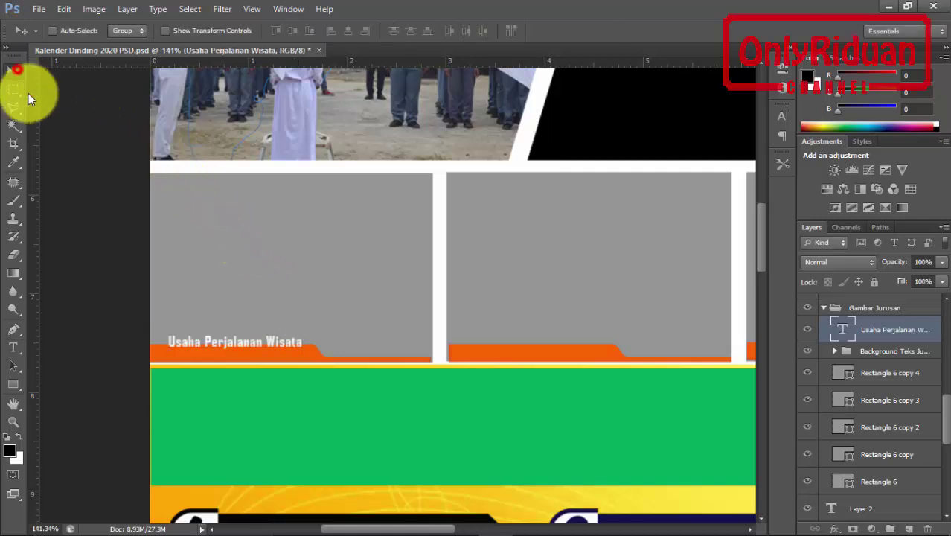
left_click_drag(231, 345, 224, 354)
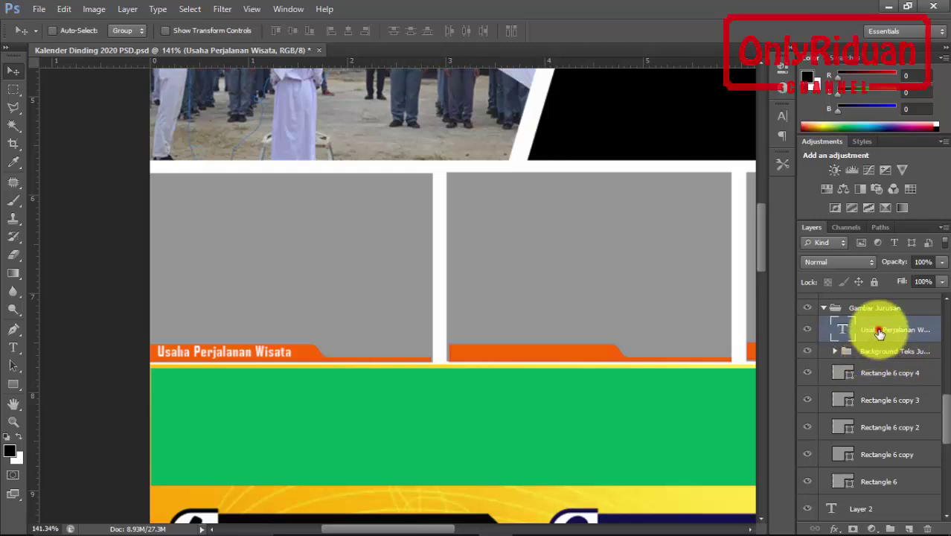
mouse_move(878, 331)
left_mouse_down()
mouse_move(881, 351)
mouse_move(886, 320)
left_mouse_up()
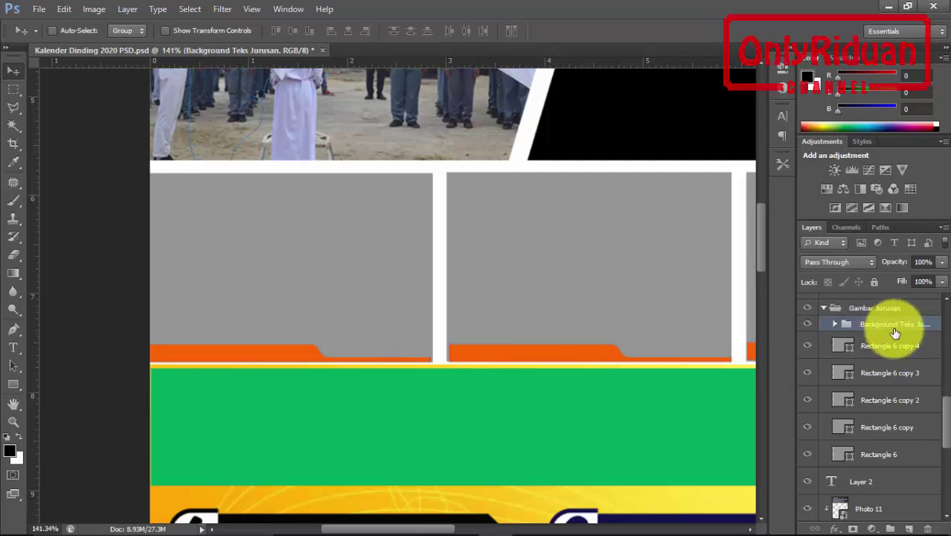
key("ctrl+z")
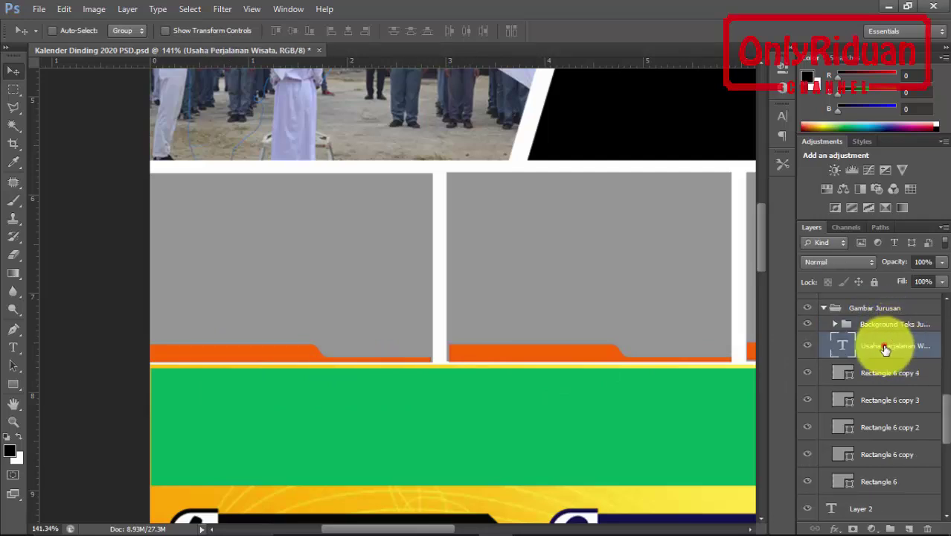
left_click_drag(891, 344, 877, 313)
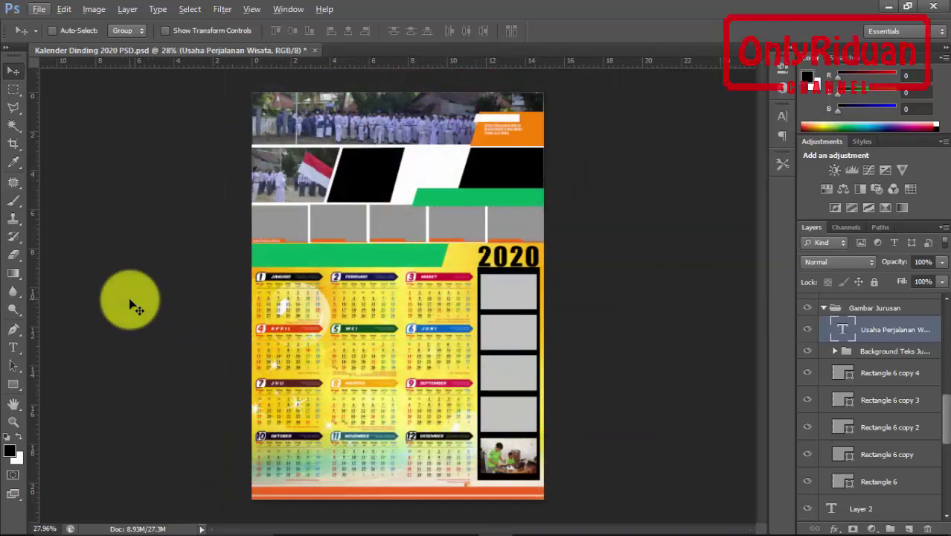
- Begin a Save As of the calendar with JPEG as the format
left_click(37, 10)
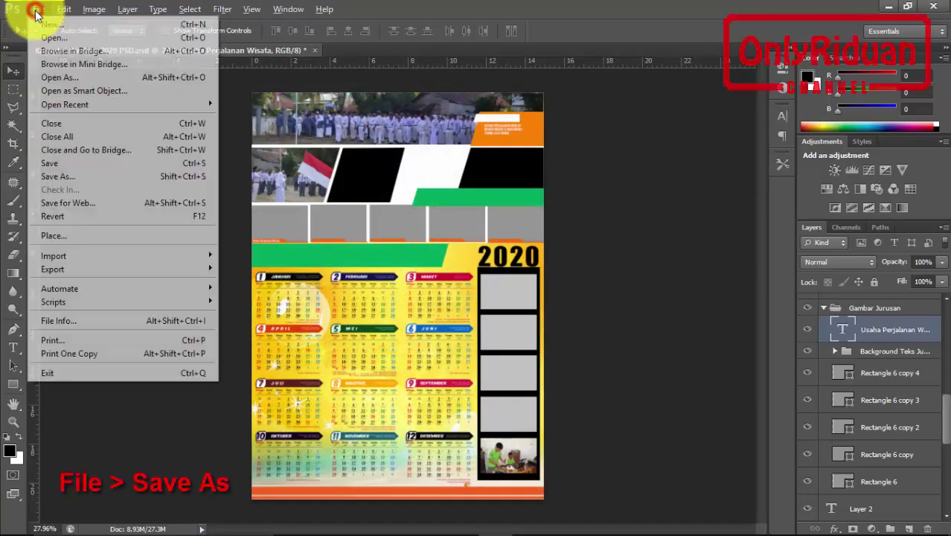
left_click(81, 175)
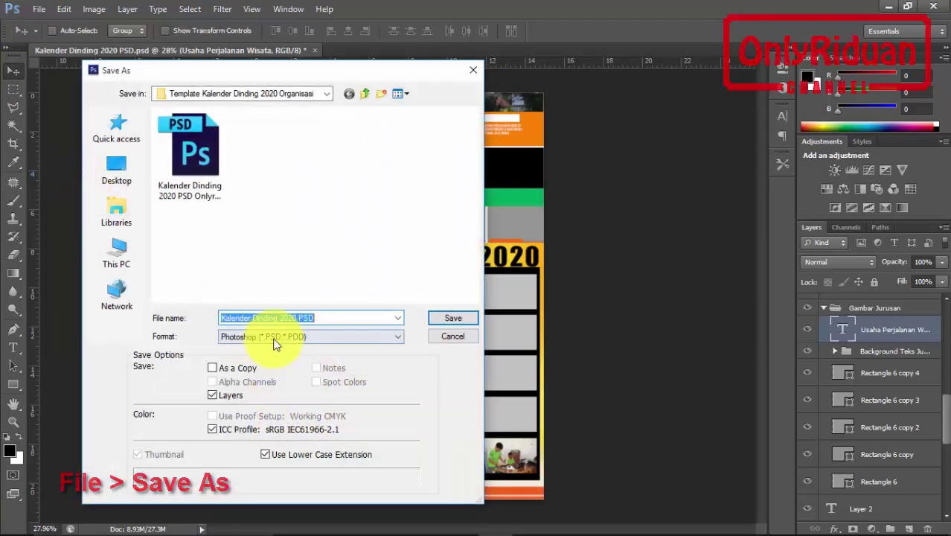
left_click(275, 336)
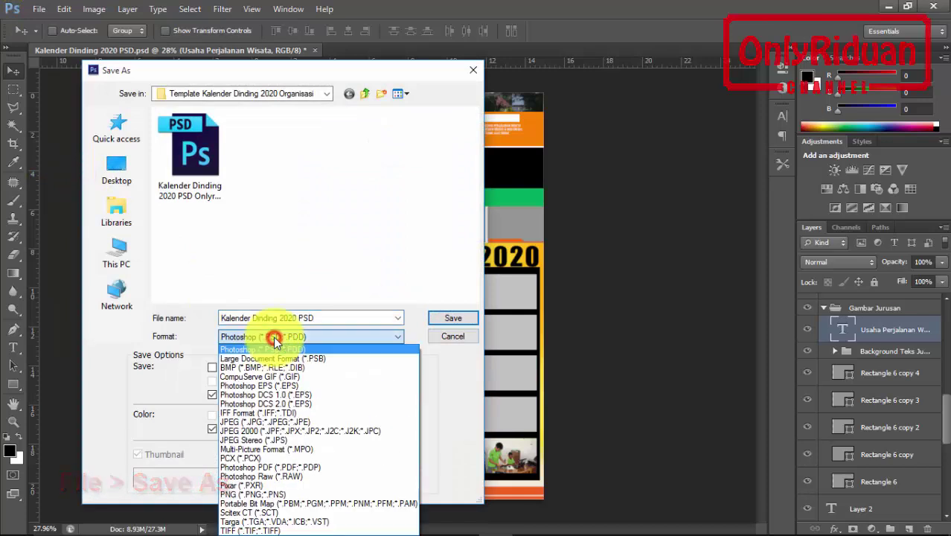
left_click(267, 421)
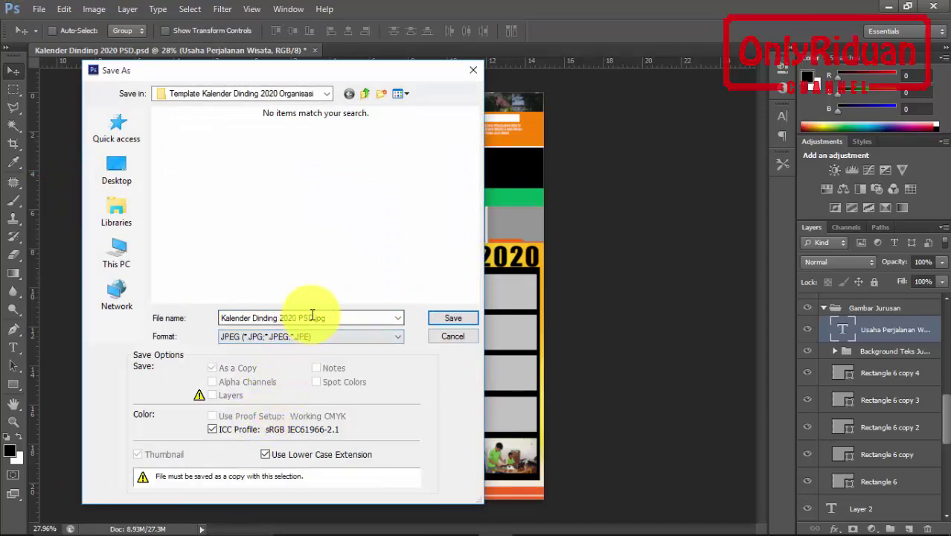
- Save it to Pictures > Blog > SMK as 'Kalender Dinding 2020 12 Bulan PSD' at Maximum quality
left_click(121, 214)
double_click(349, 168)
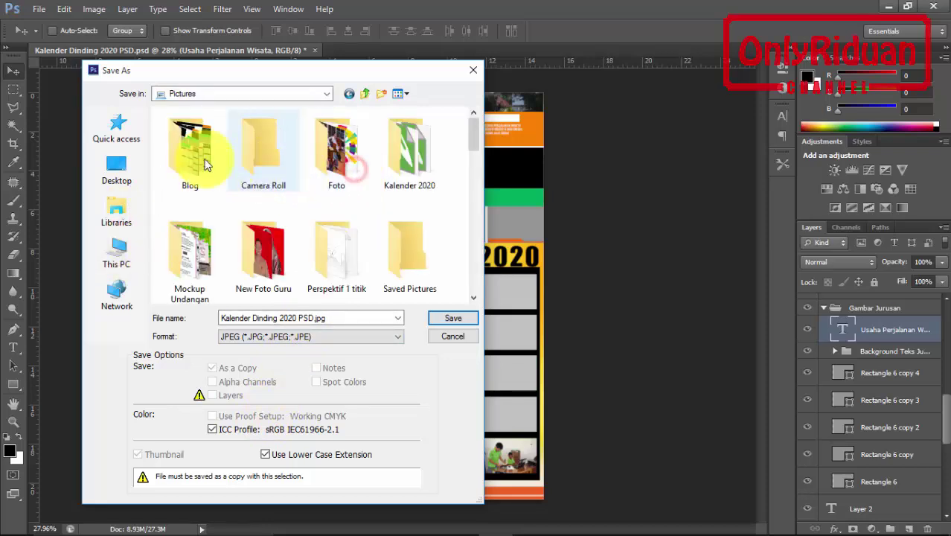
double_click(202, 158)
double_click(259, 153)
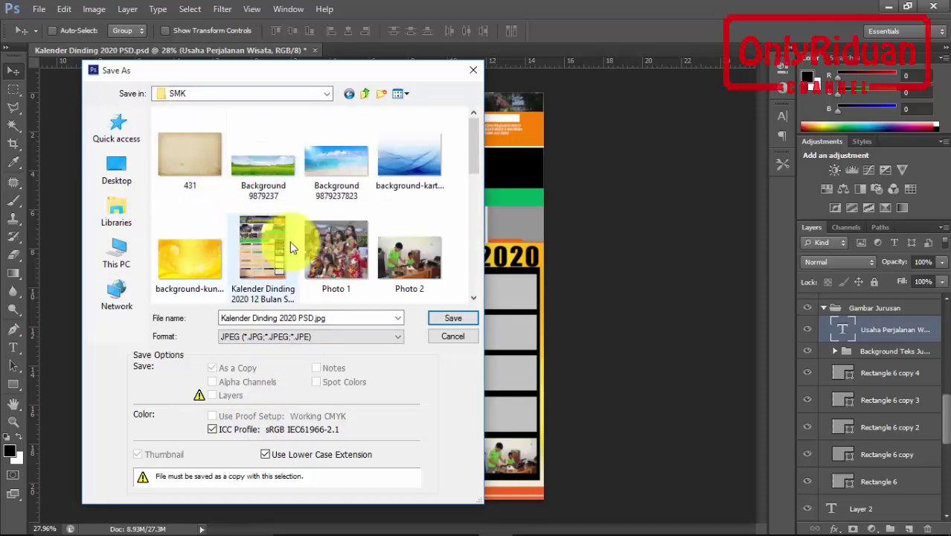
left_click(264, 245)
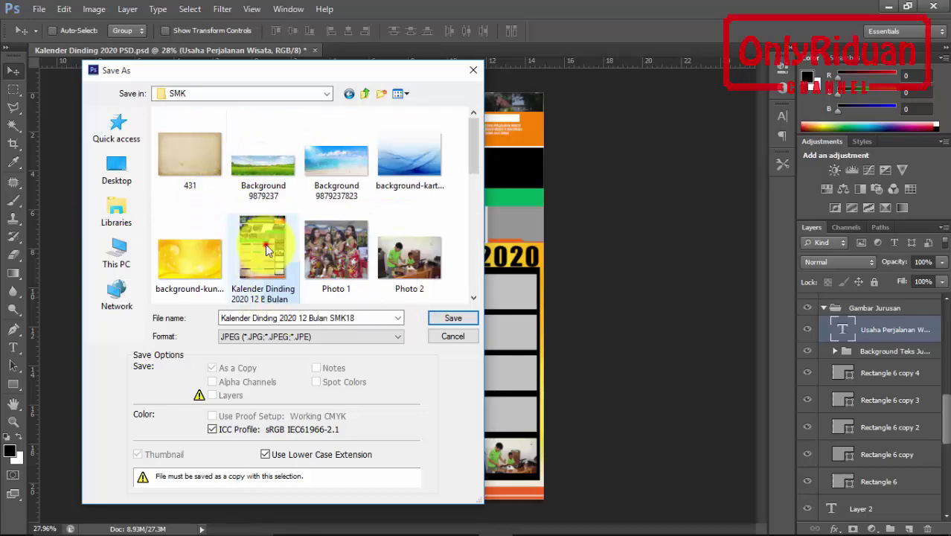
left_click(361, 318)
type("PSD")
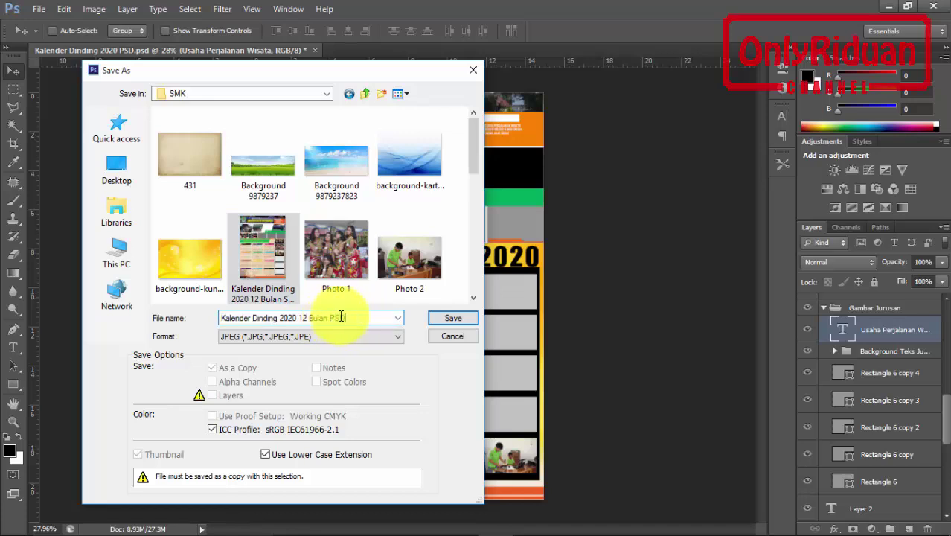
left_click(446, 322)
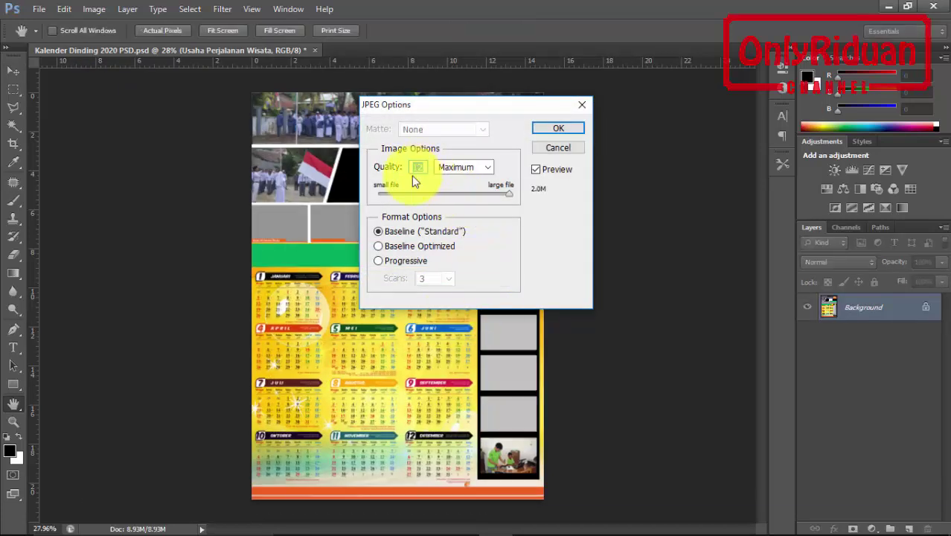
left_click(558, 128)
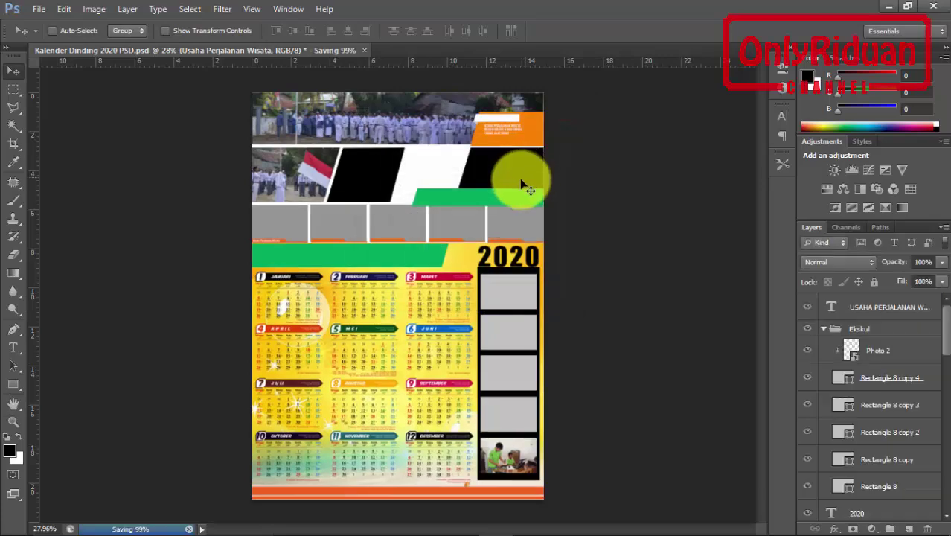
- Open the SMK folder in File Explorer and bring up the new calendar JPEG's context menu
left_click(363, 520)
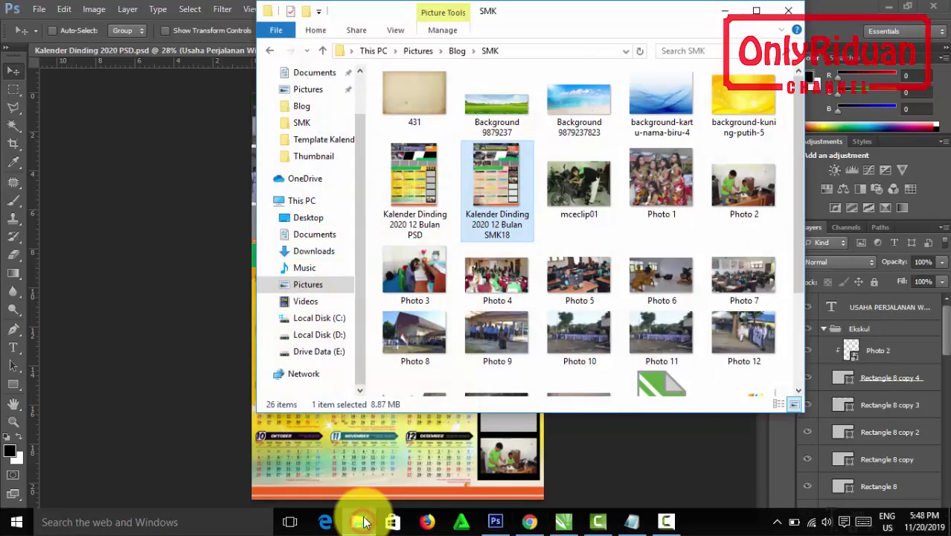
right_click(418, 176)
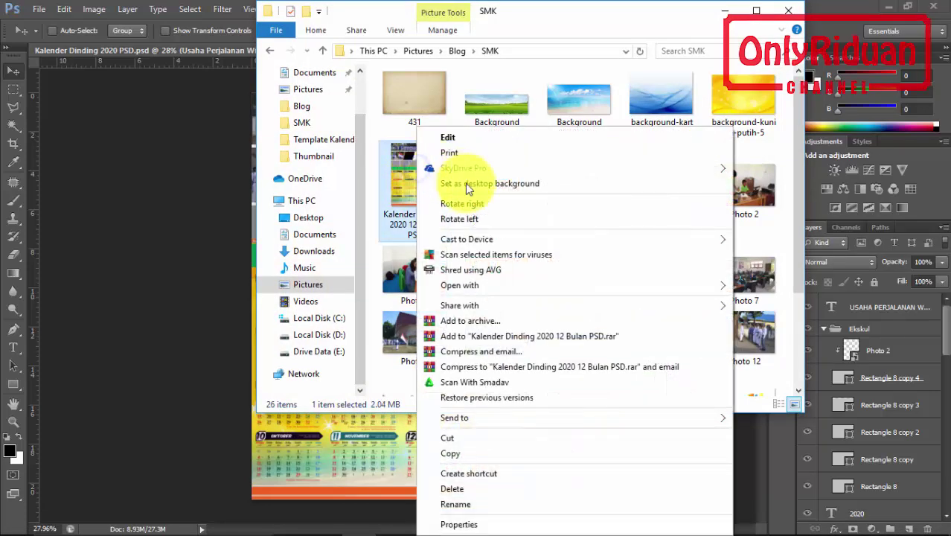
mouse_move(460, 285)
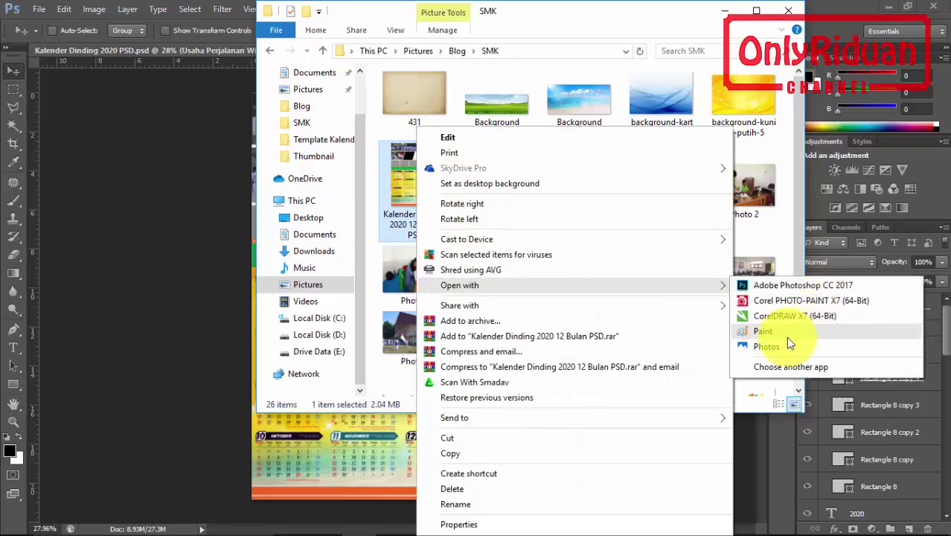
- View the calendar JPEG in Photos zoomed in on the months, then close Photos and Explorer
left_click(774, 342)
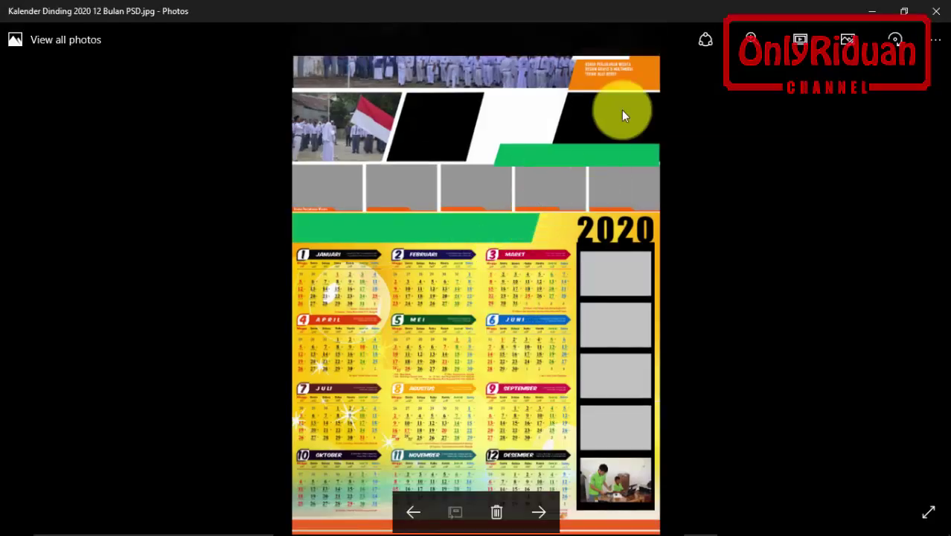
left_click(750, 41)
left_click(712, 75)
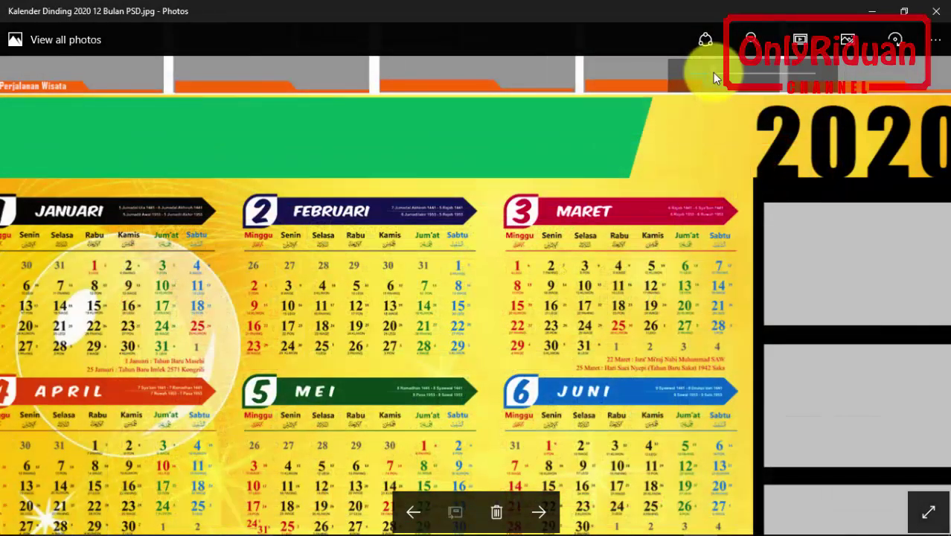
left_click(713, 72)
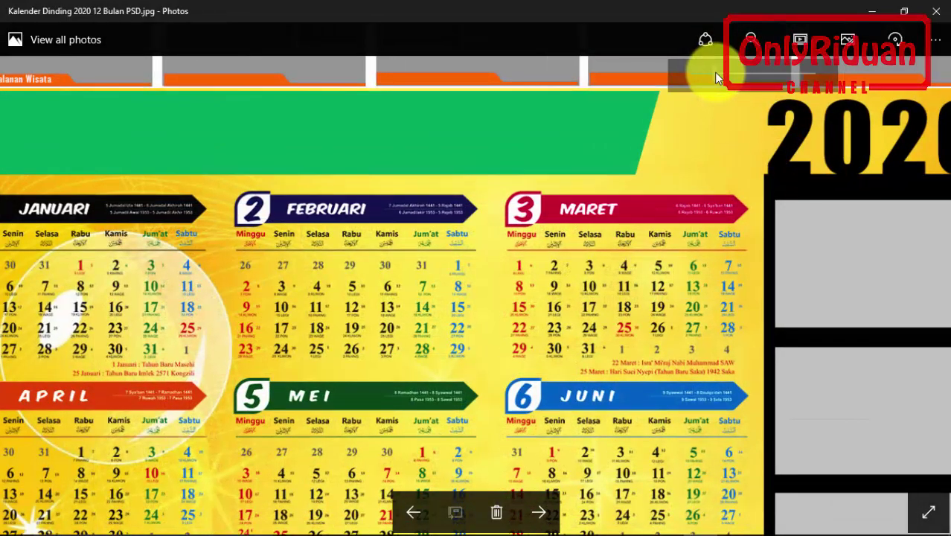
left_click(716, 72)
left_click(716, 72)
key("alt+F4")
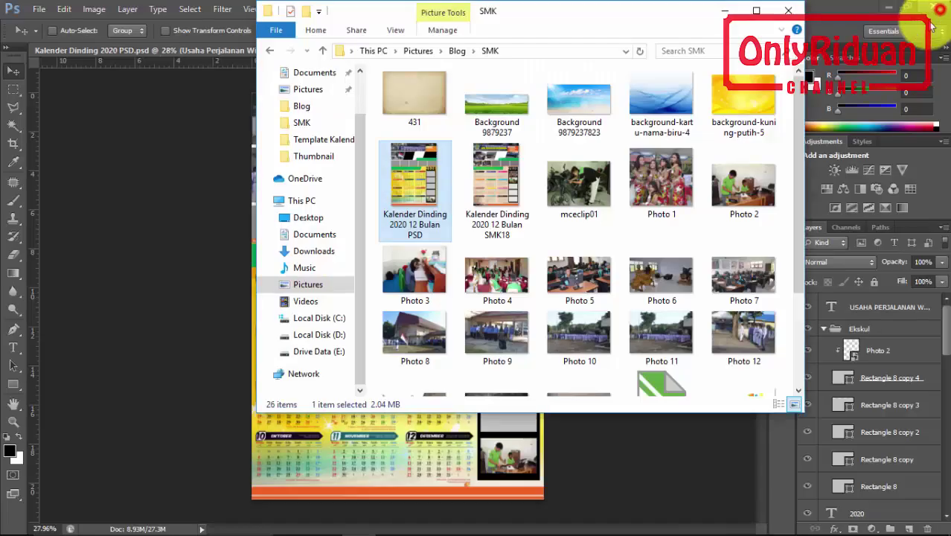
left_click(724, 12)
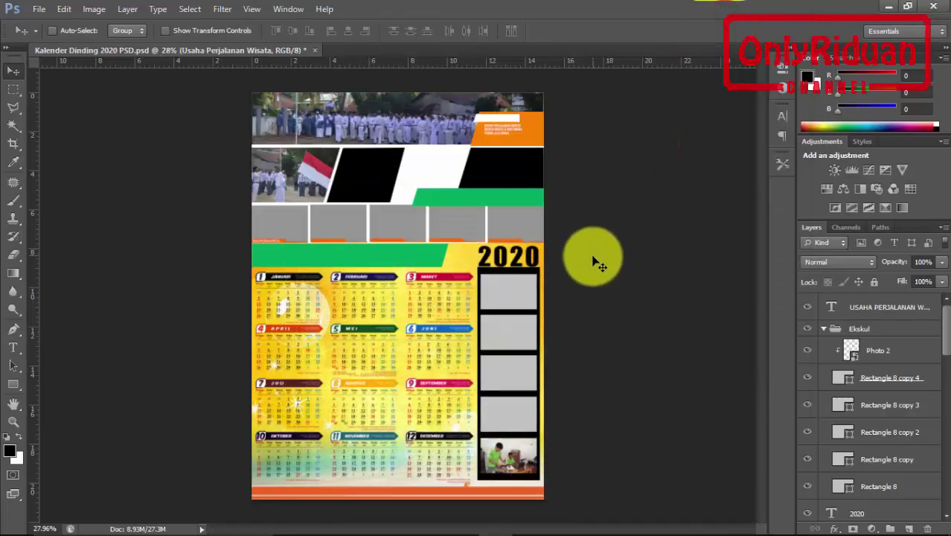